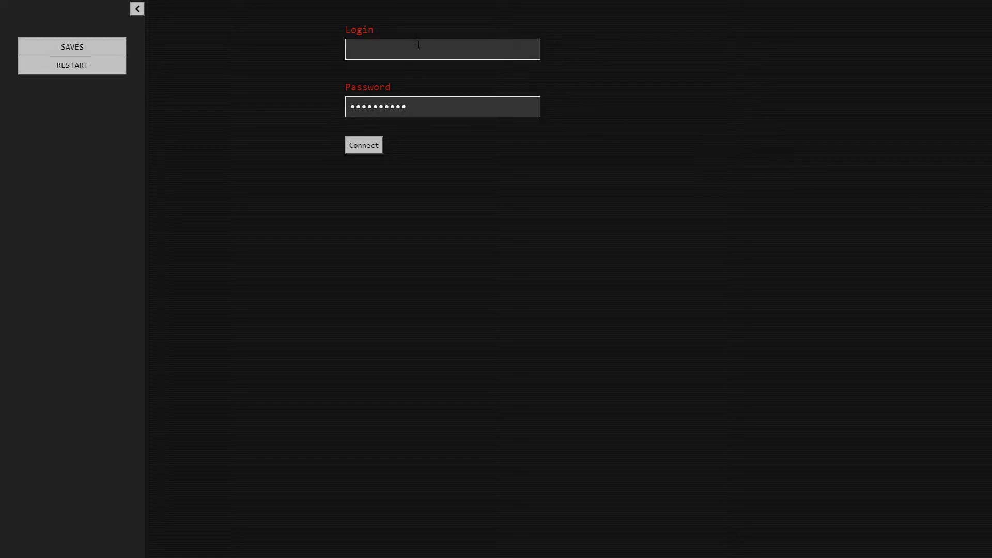
Select the Login field to start entering the account name
left_click(461, 54)
type("ch")
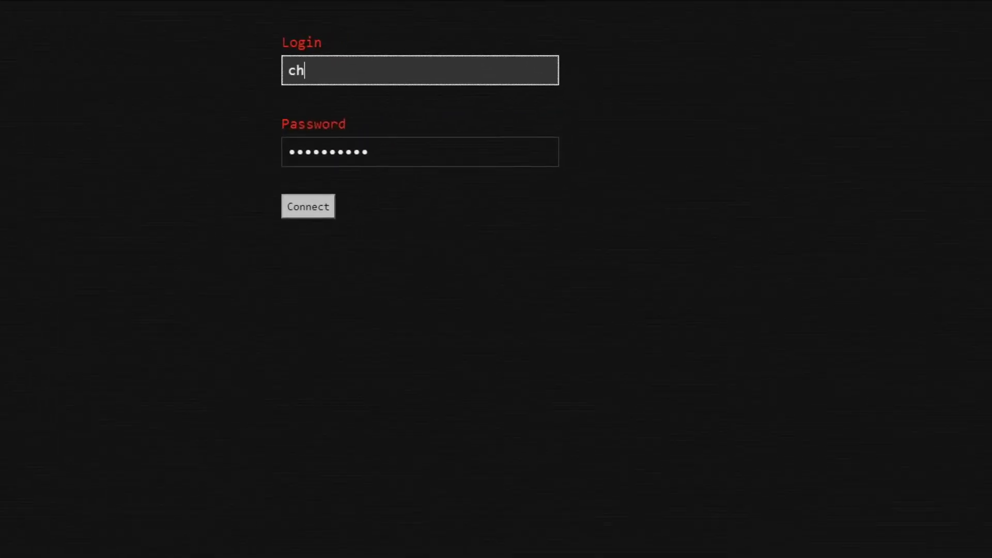
type("aoti")
type("cwolph")
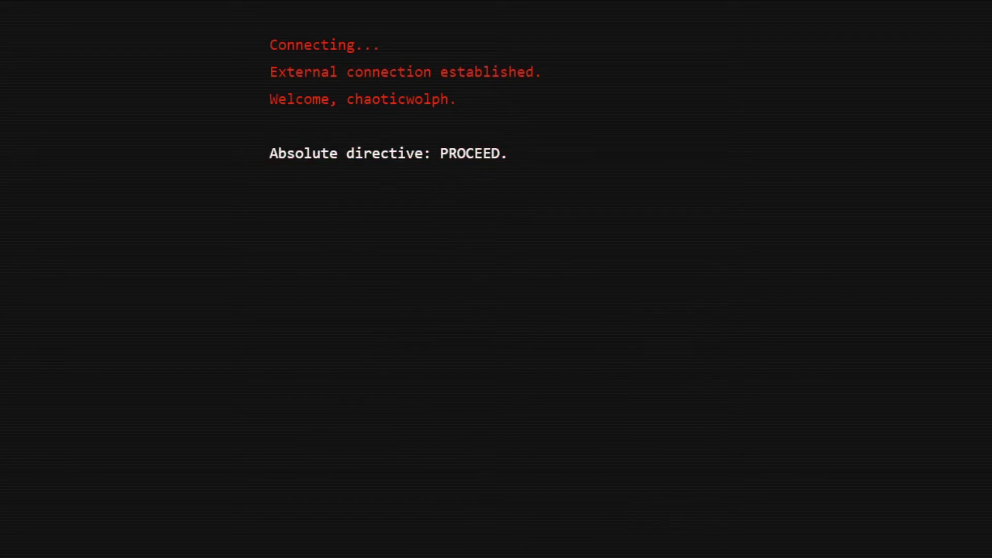
Accept the PROCEED directive and continue from the surroundings scan into the Divine Buddy commercial
left_click(412, 155)
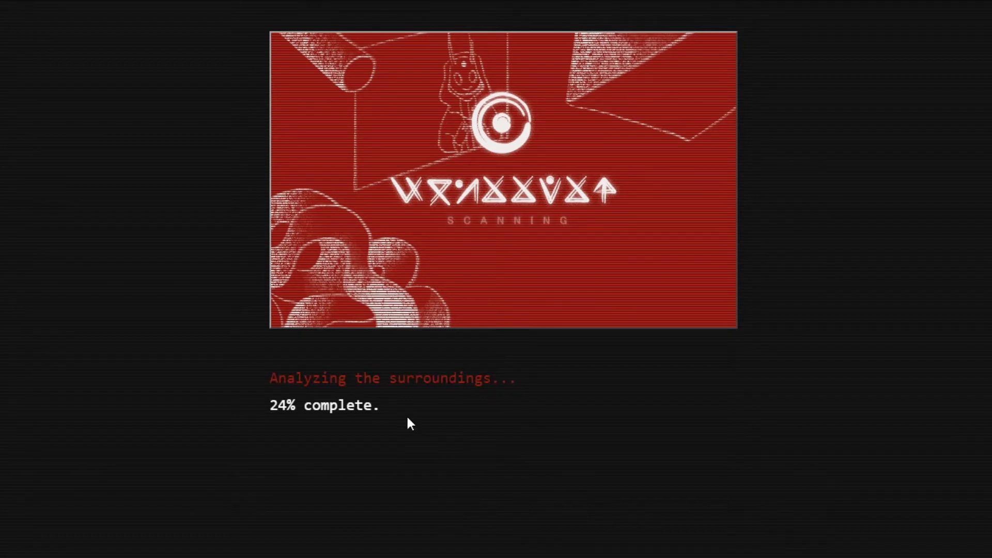
left_click(324, 417)
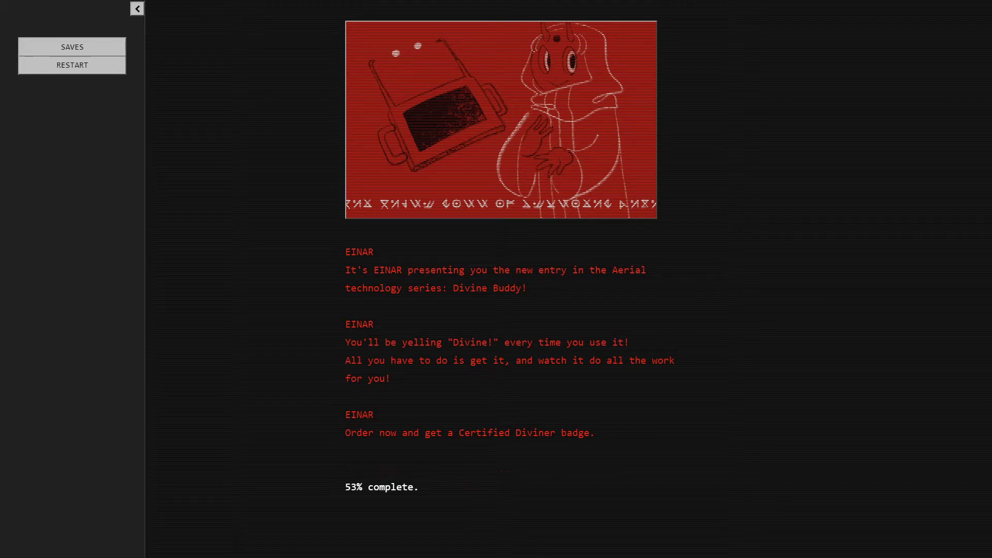
Advance the broadcast through 'see', 'DOME MÜ' and '78% complete.' to the echolocation lesson
left_click(390, 494)
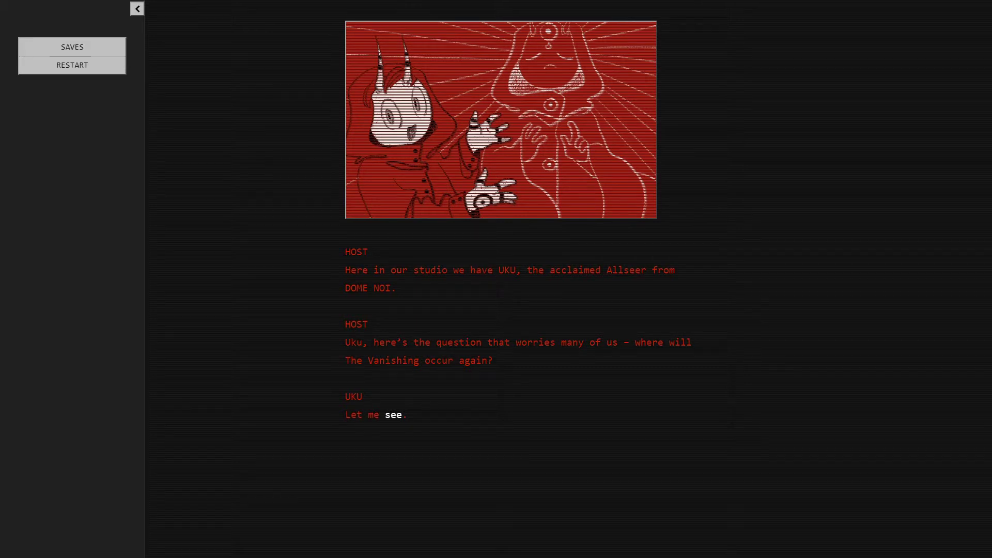
left_click(391, 425)
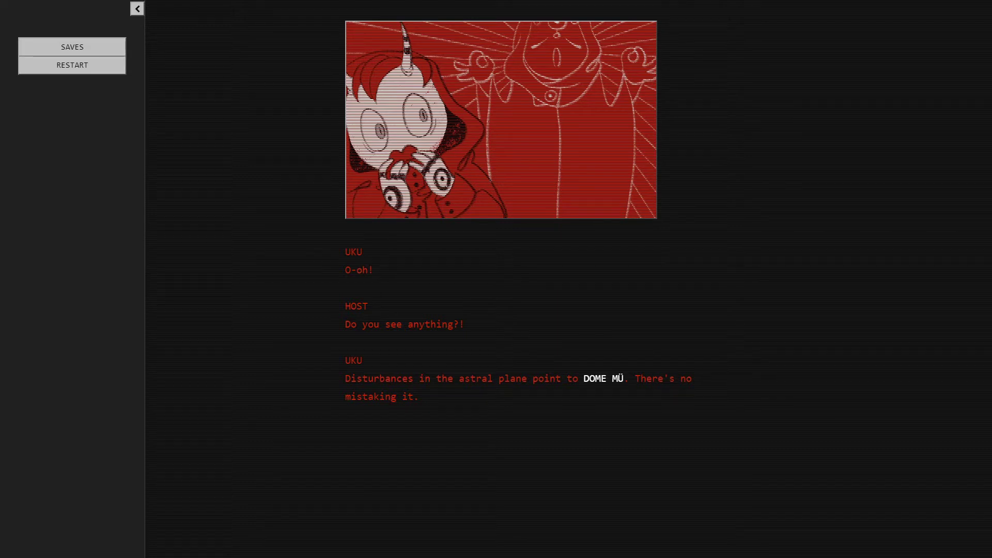
left_click(598, 382)
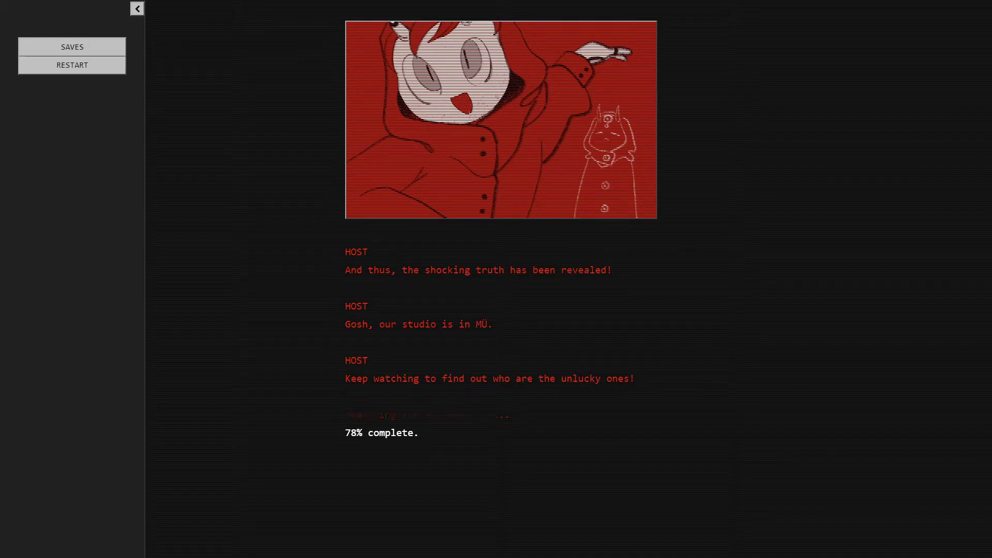
left_click(401, 436)
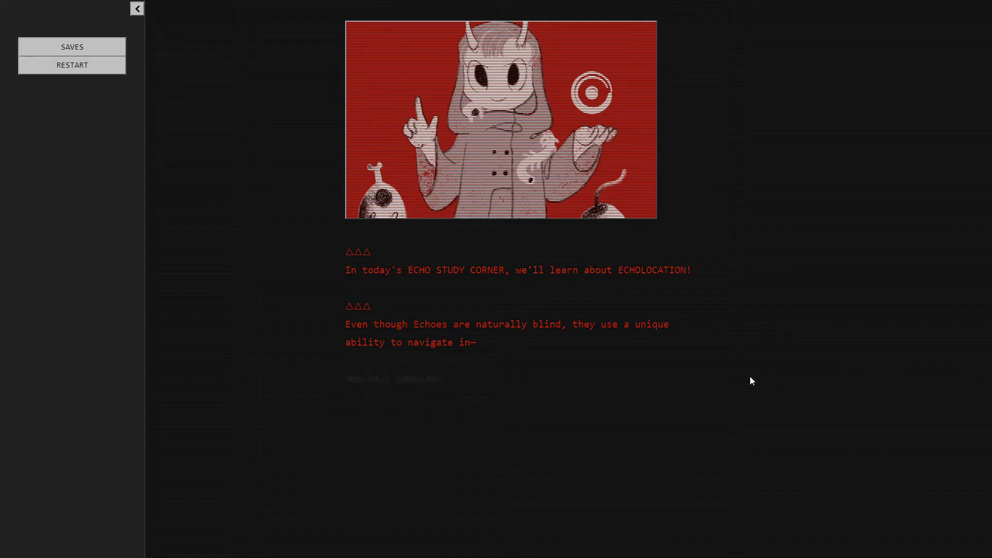
Start the target search and step the fiber-count scan through to 'Scan complete.'
left_click(398, 383)
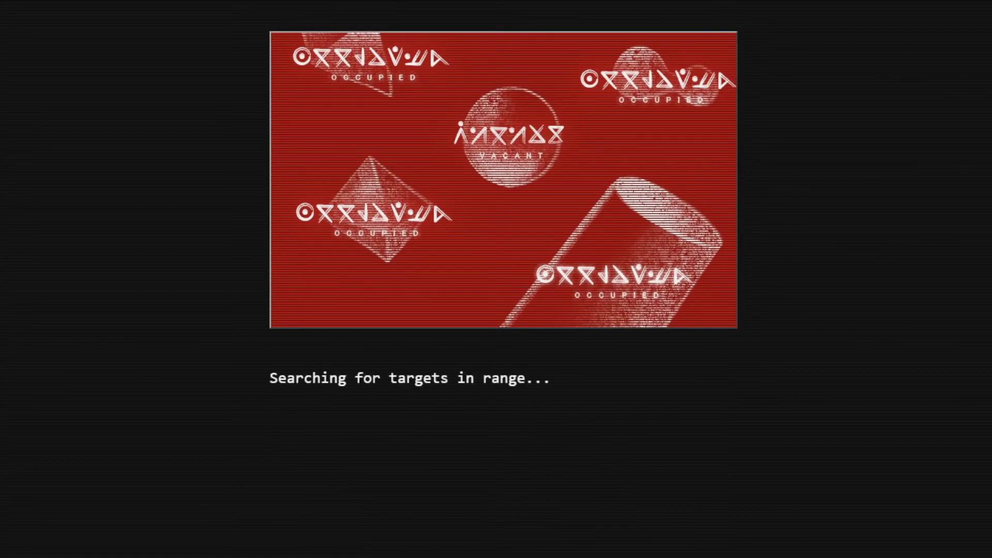
left_click(437, 380)
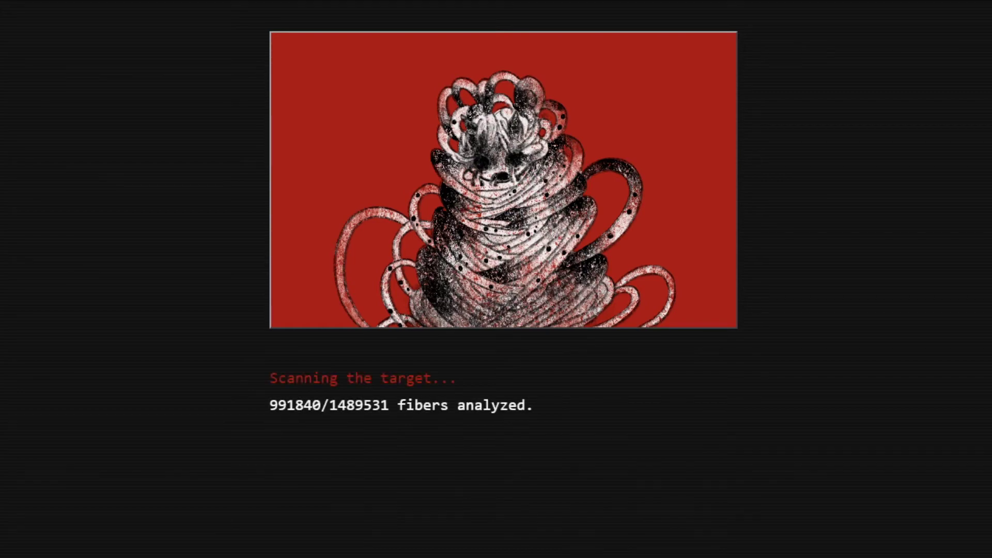
left_click(494, 412)
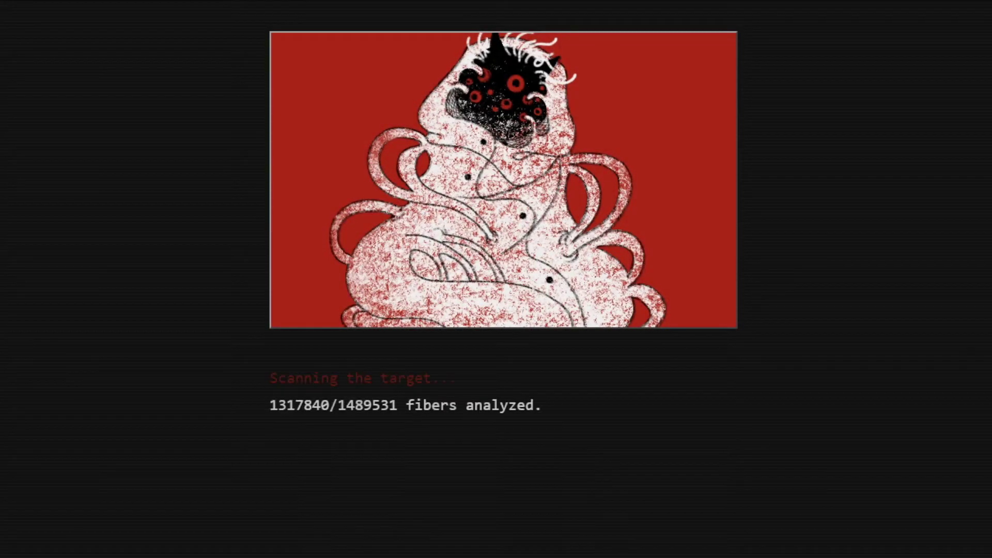
left_click(454, 410)
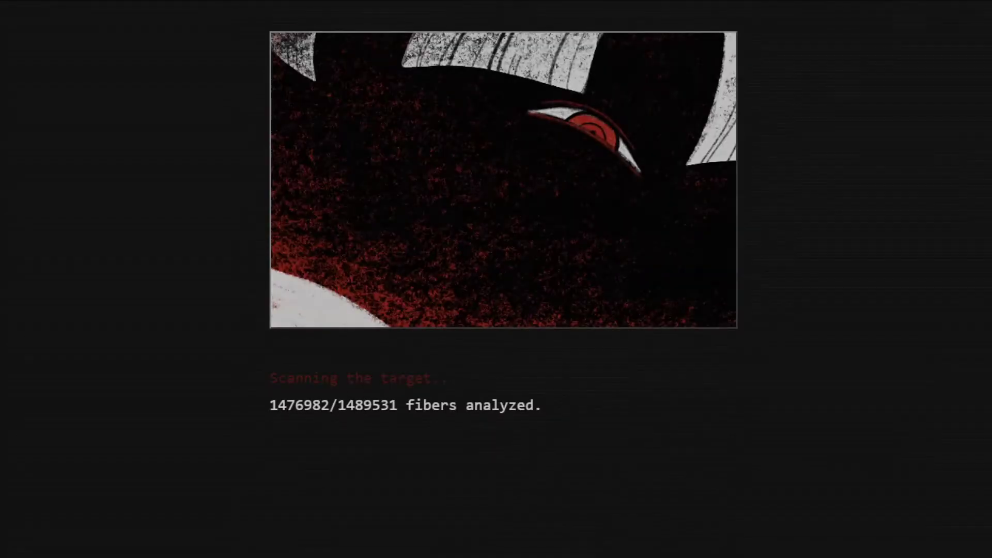
left_click(472, 413)
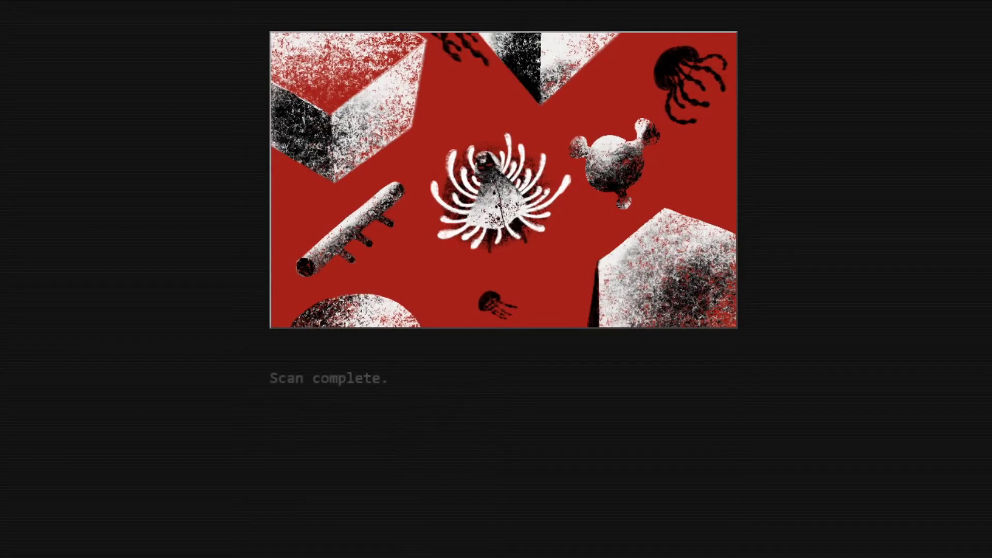
Continue past 'Scan complete.' and 'Initiating connection.' to the 'Welcome, HEINO.' screen
left_click(335, 382)
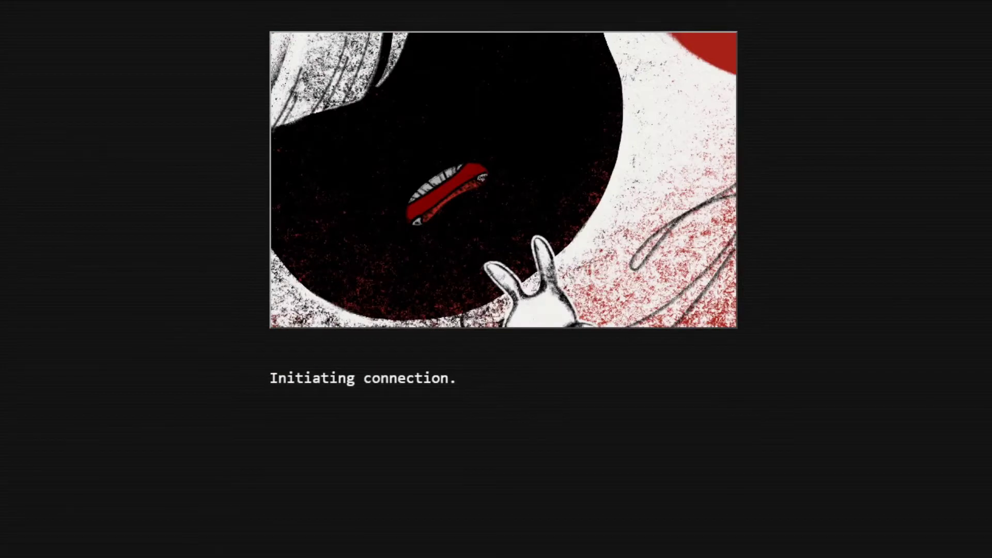
left_click(389, 383)
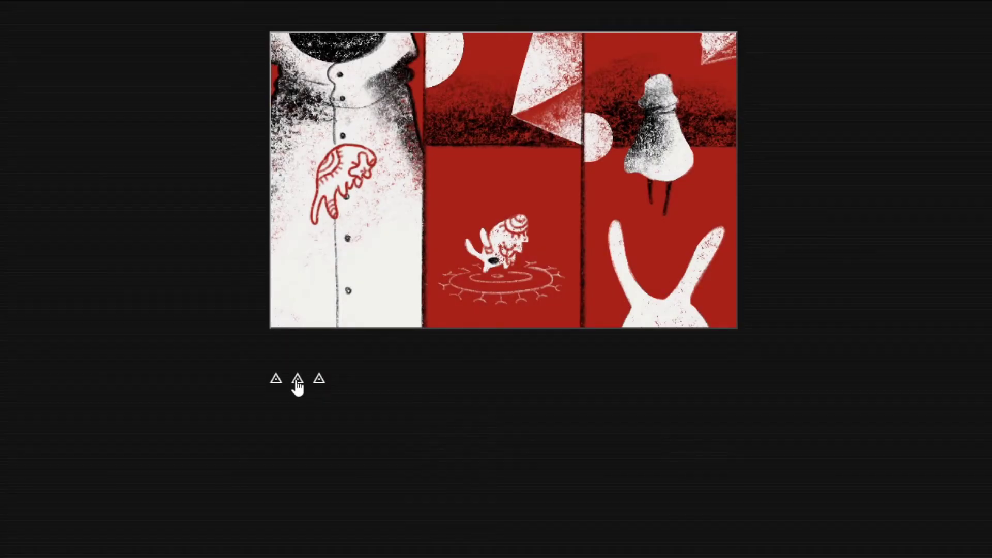
left_click(288, 380)
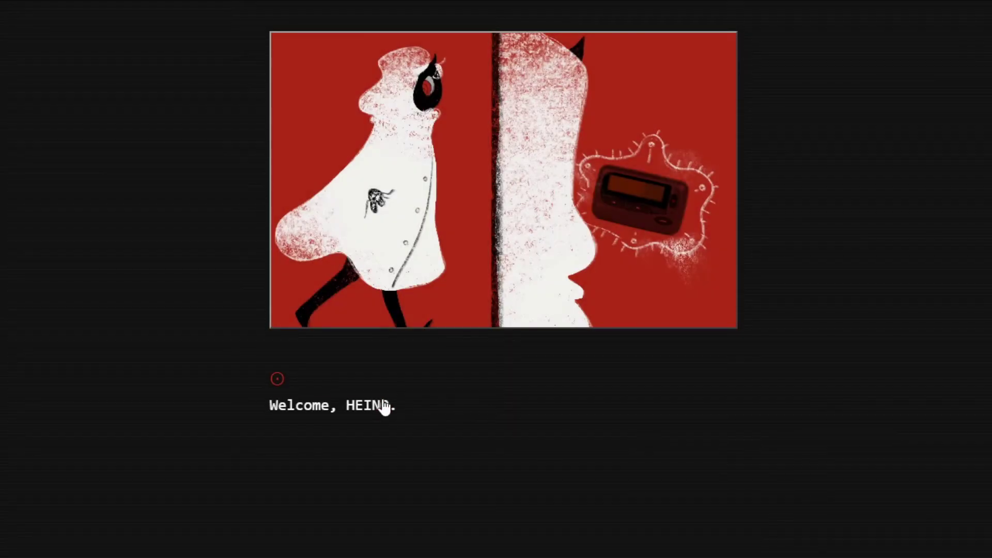
Answer the well-being prompt with Motivated and record the input
left_click(349, 408)
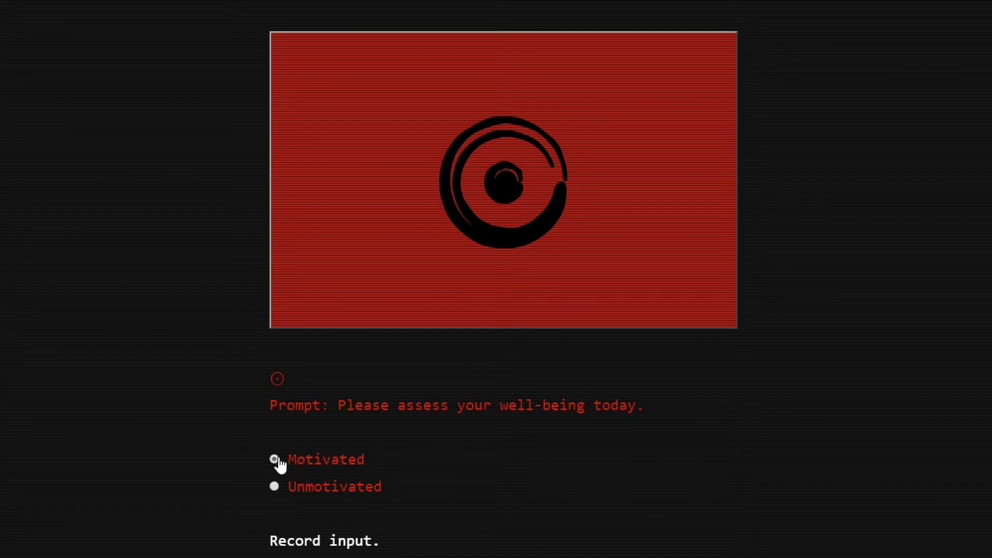
left_click(274, 486)
left_click(275, 487)
left_click(274, 460)
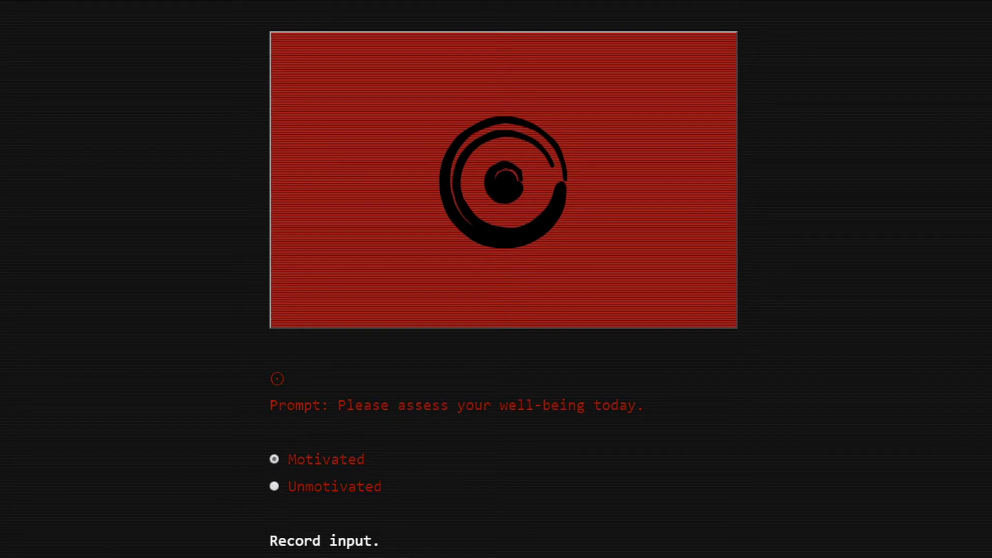
left_click(301, 549)
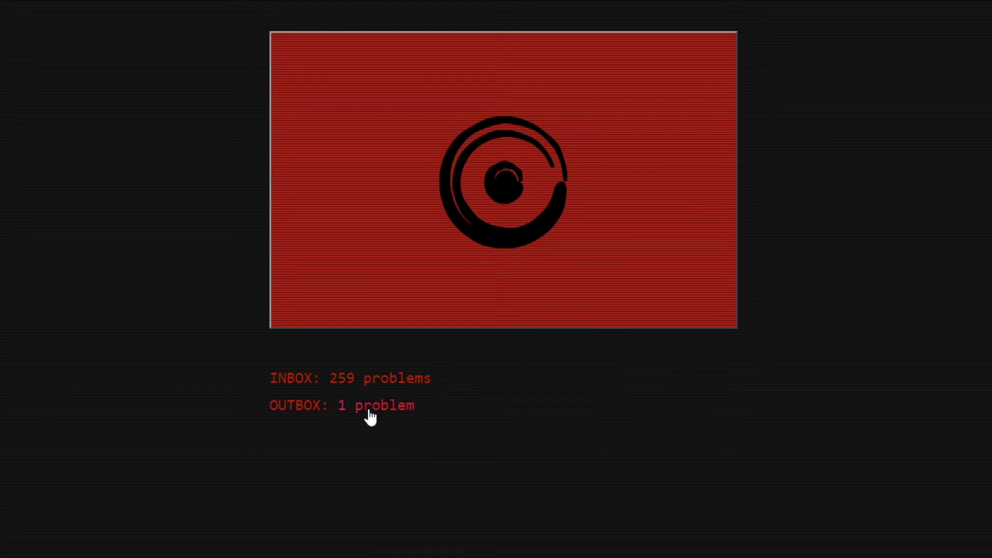
Continue past 'OUTBOX: 1 problem', the congratulations, and the NEW PARTNER message
left_click(370, 416)
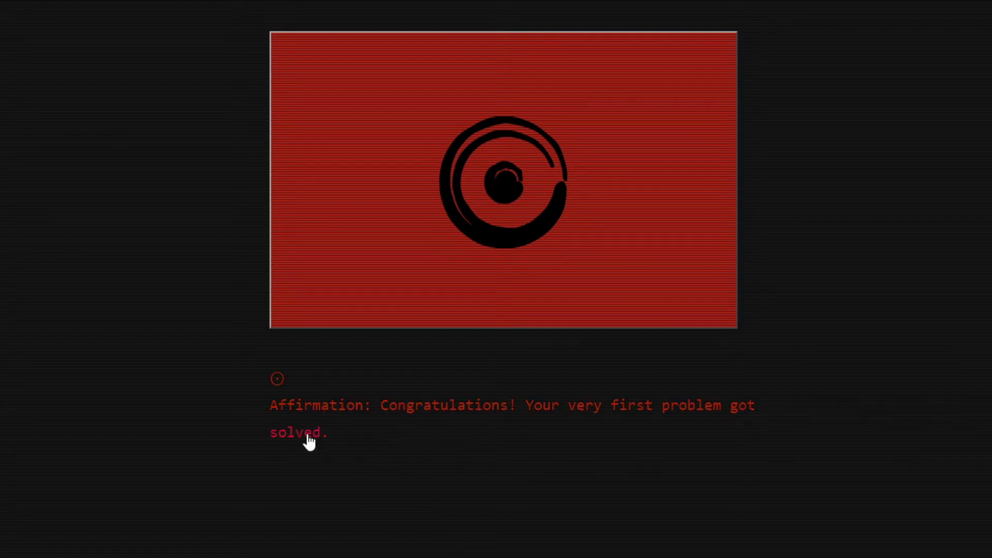
left_click(327, 447)
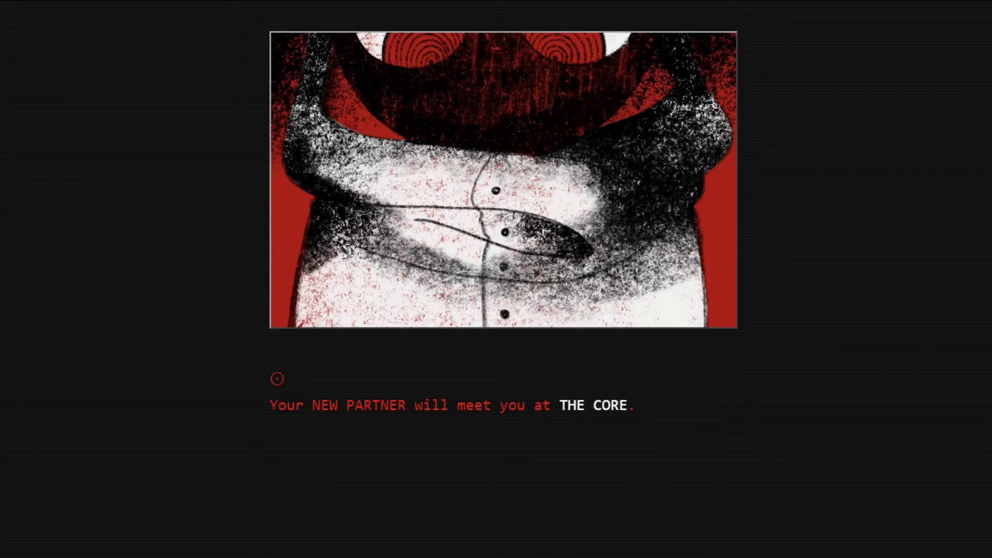
left_click(600, 419)
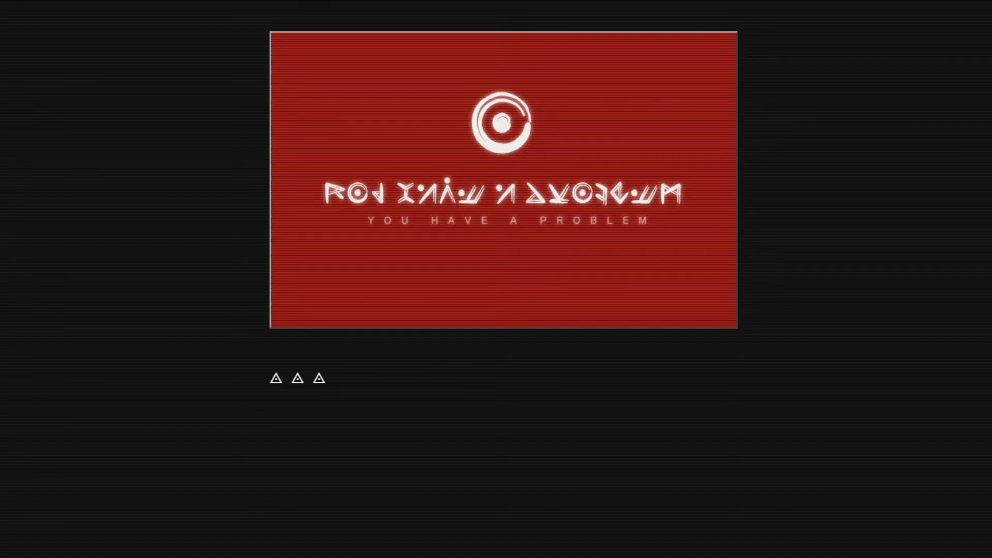
Advance Mr Rainer's ECHO announcement and the CORE emergency shutdown notice
left_click(310, 394)
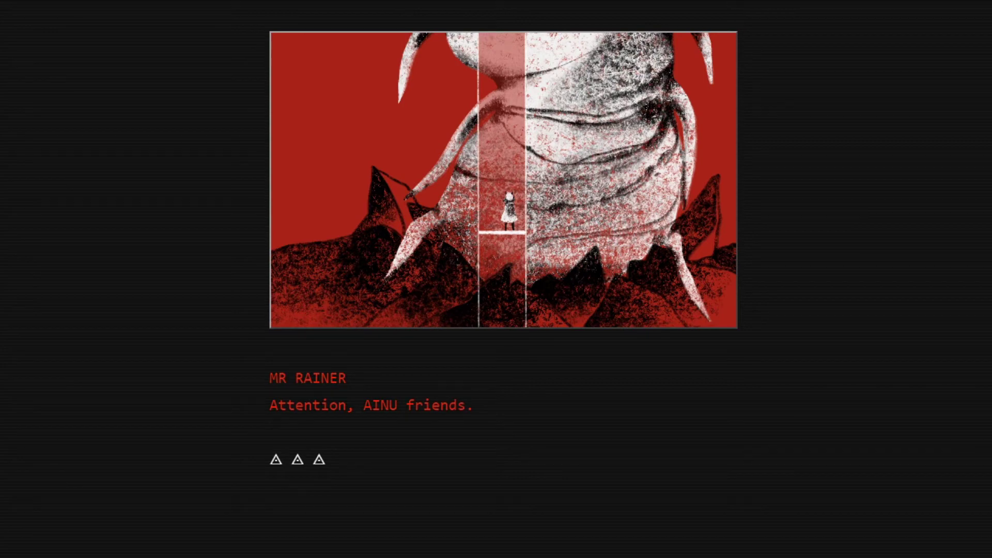
left_click(298, 462)
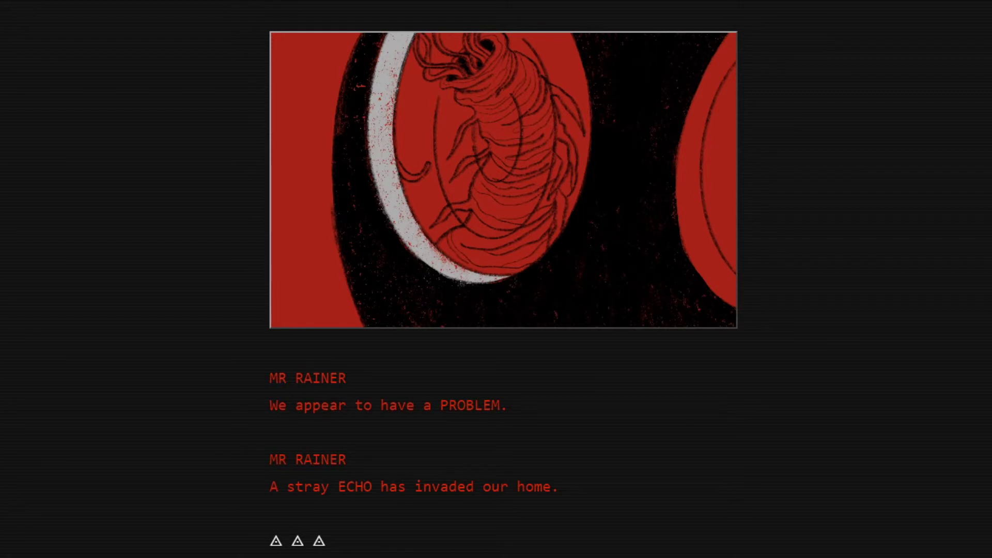
left_click(308, 547)
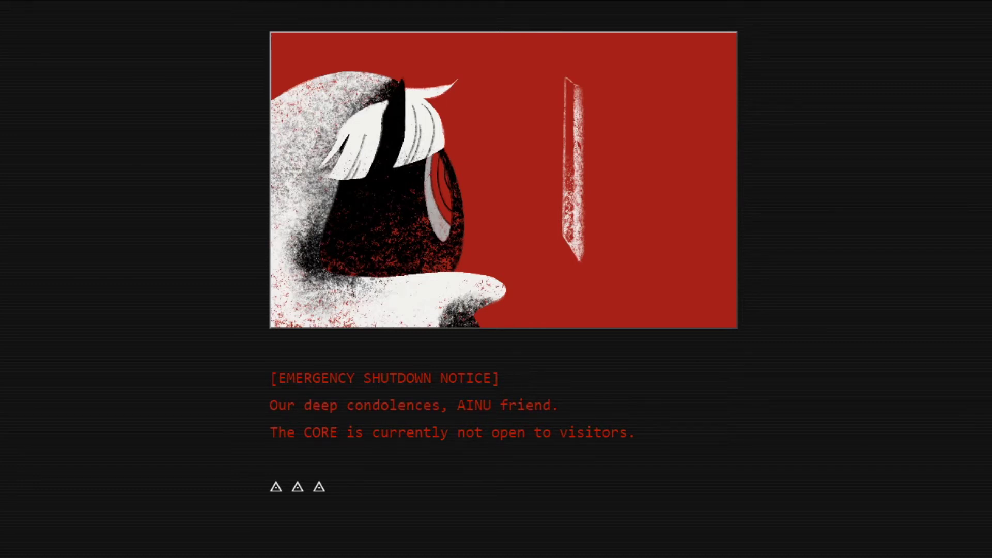
left_click(285, 485)
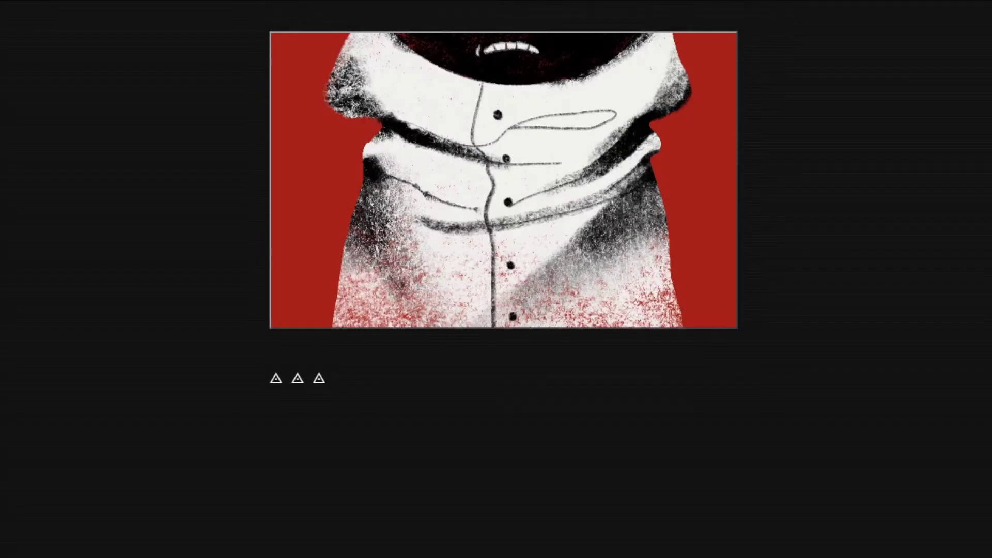
Advance Mr Rainer's address to AINU friends to 'Our PROBLEM has been SOLVED.'
left_click(313, 379)
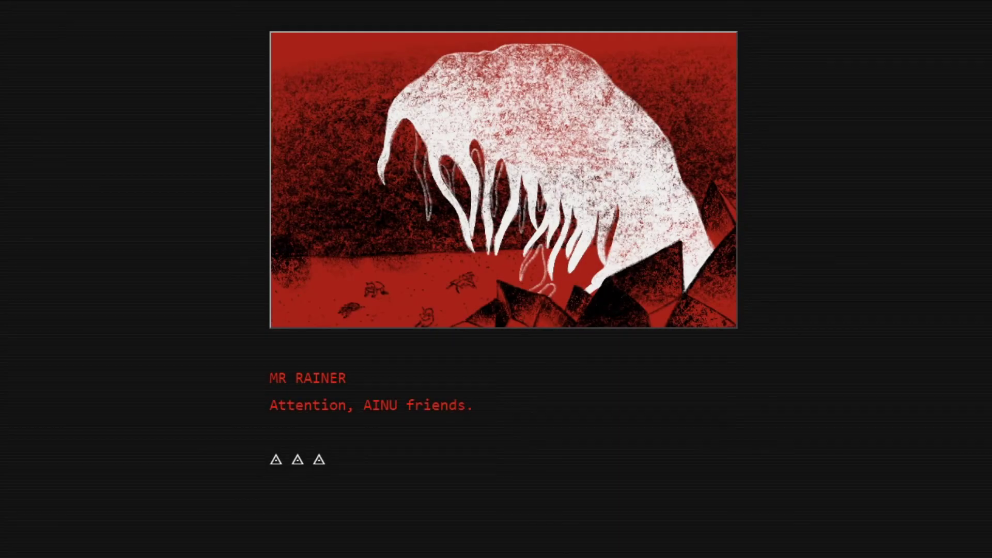
Read Mr Rainer's DORM messages, including 'There's nothing to worry about,' up to the song poem
left_click(287, 465)
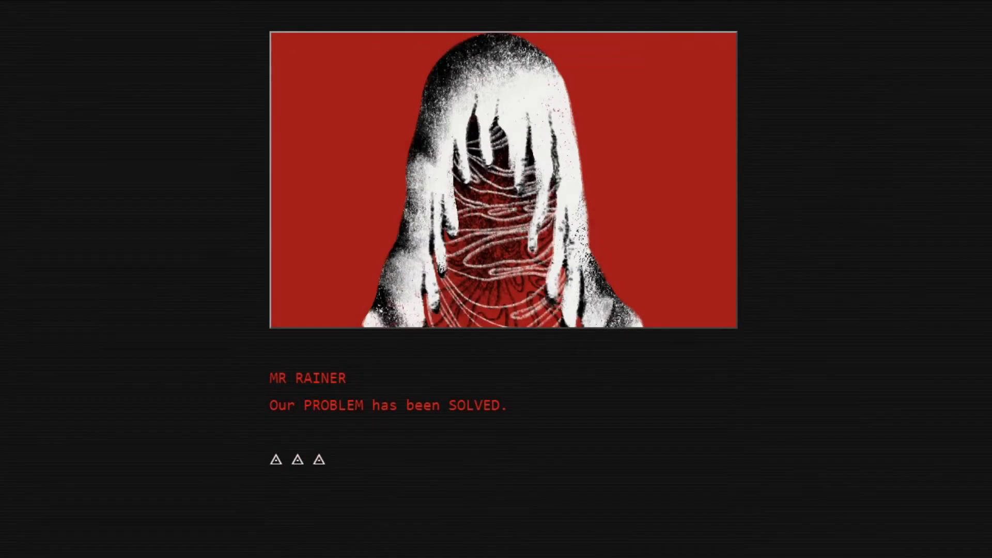
left_click(304, 465)
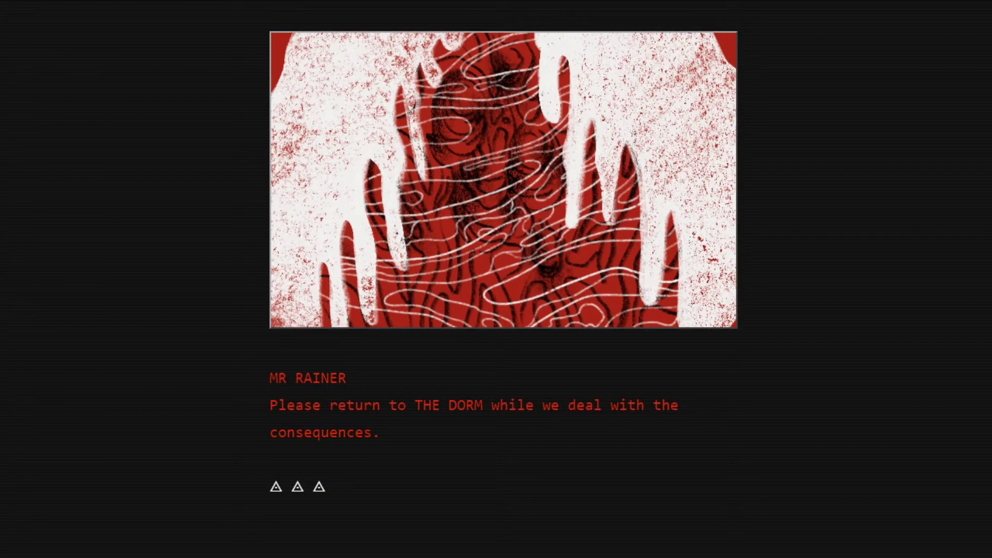
left_click(291, 485)
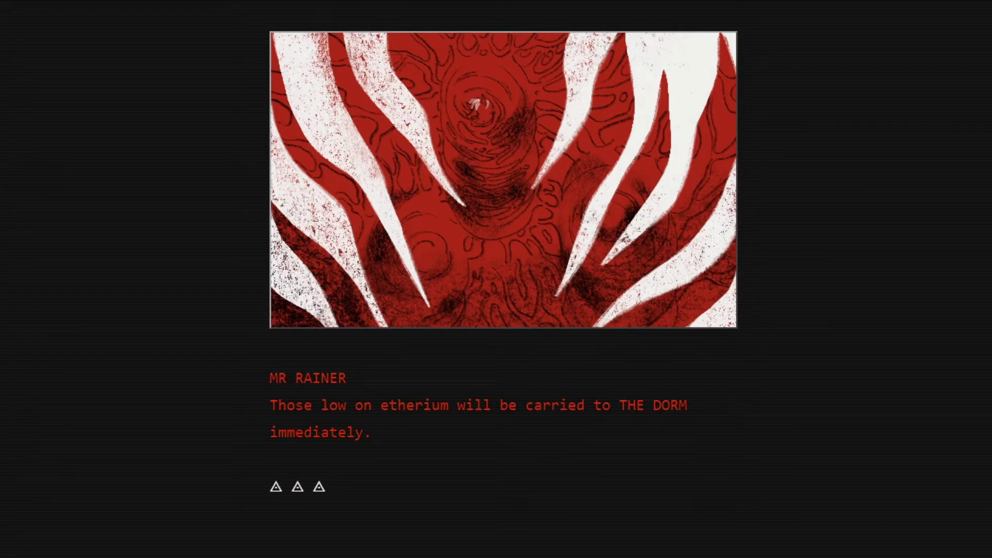
left_click(312, 495)
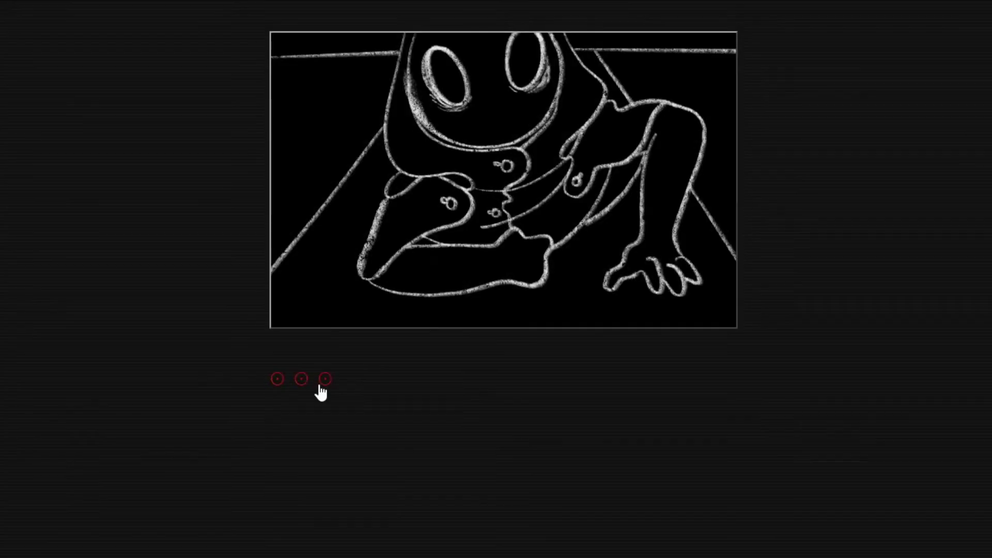
Advance the illustrations from the crouching creature drawing to the running-track road scene
left_click(320, 385)
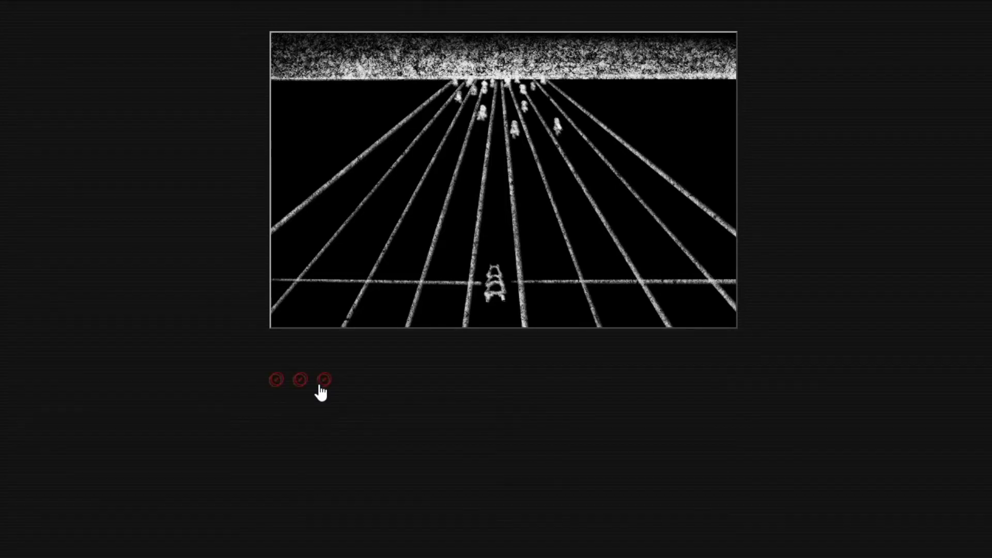
Advance past the track scene and below-zero VALUE warning to the first puzzle at VALUE -1
left_click(319, 386)
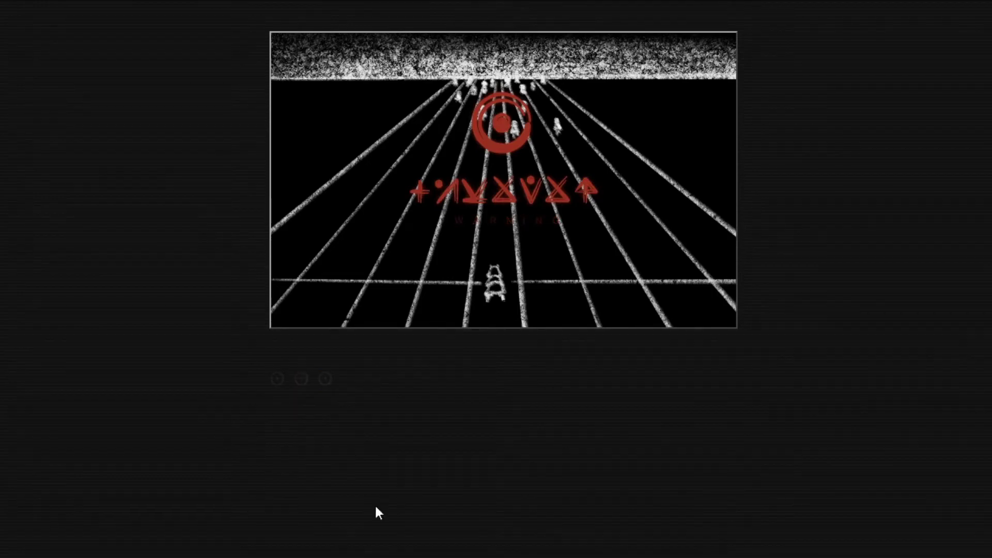
left_click(324, 379)
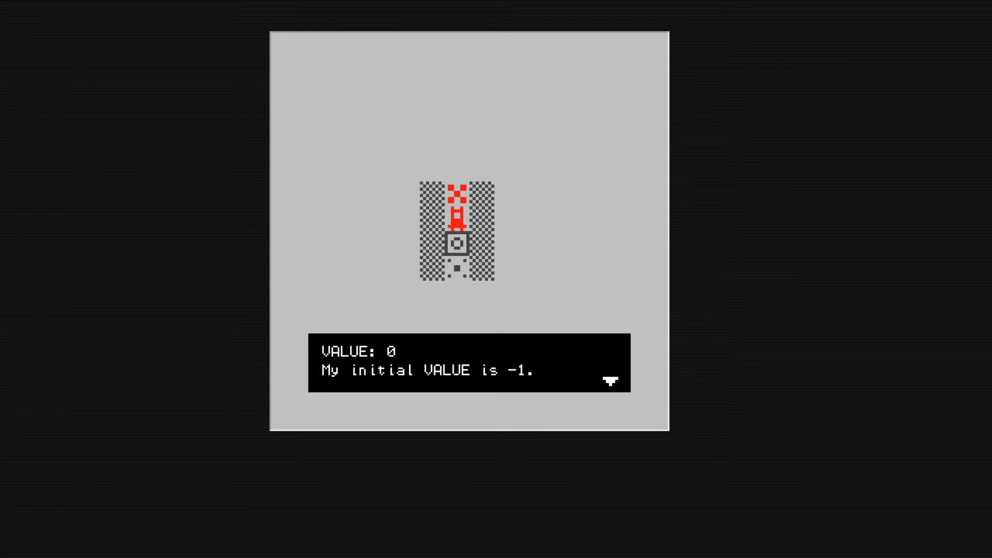
Walk the robot up the single column over the 1 block, then dismiss the VALUE result
key("space")
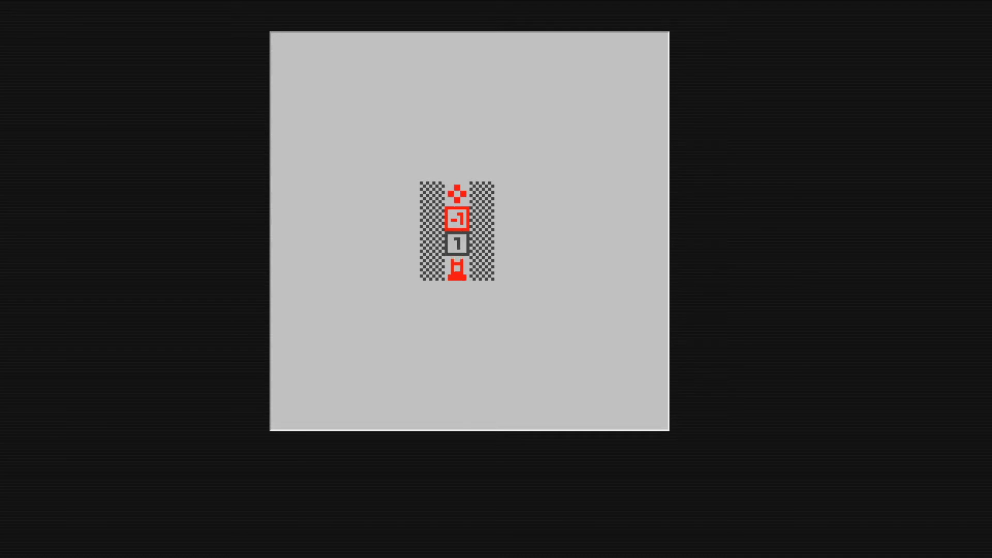
key("Up")
key("Down")
key("Up")
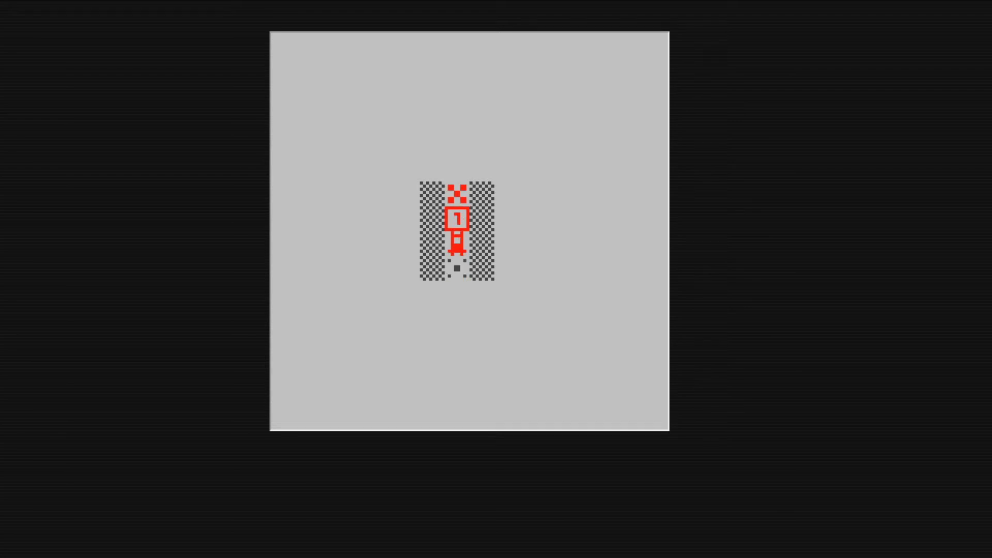
key("Up")
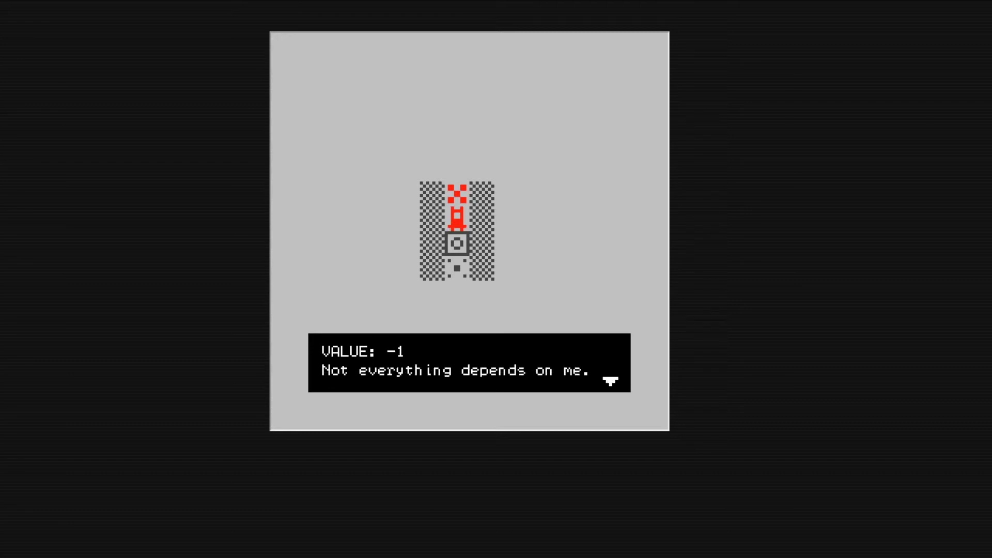
key("space")
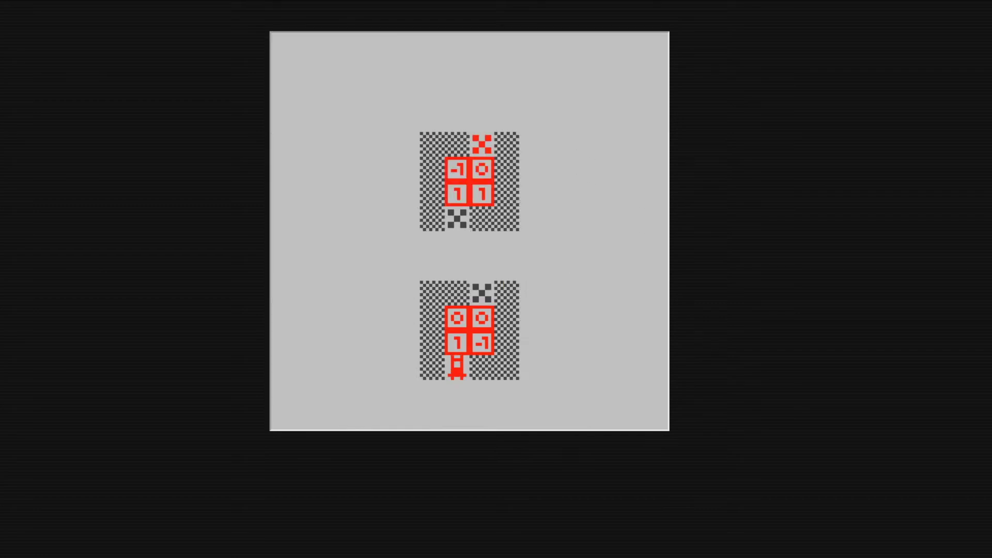
Walk the lower and upper characters through their 2x2 blocks, ending on the 0 tile, and close the dialogue
key("Up")
key("Up")
key("Right")
key("Down")
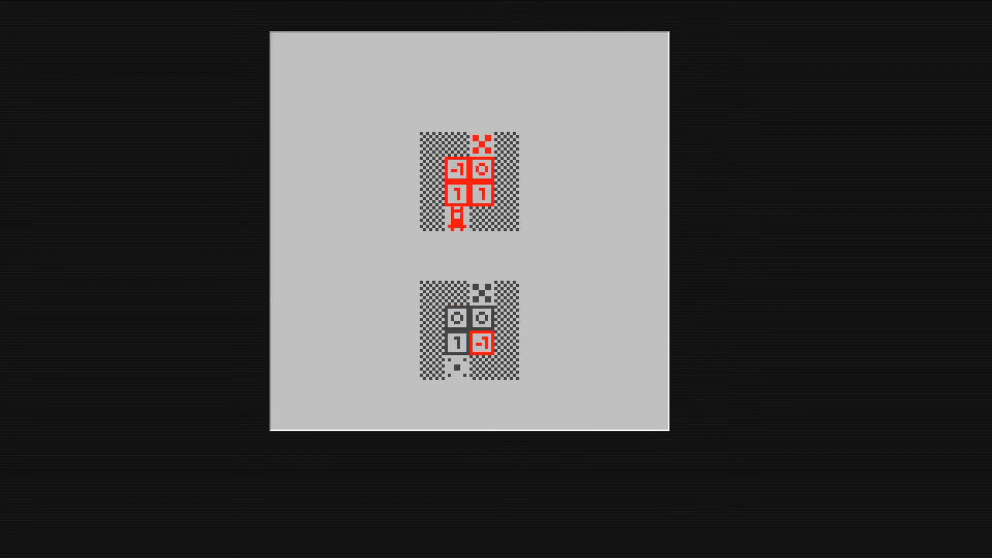
key("Up")
key("Right")
key("Up")
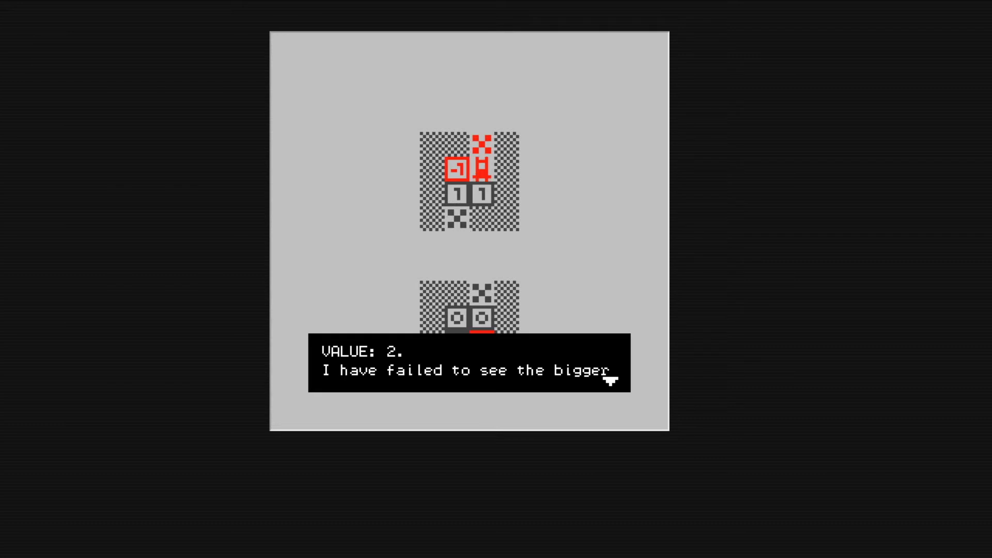
key("z")
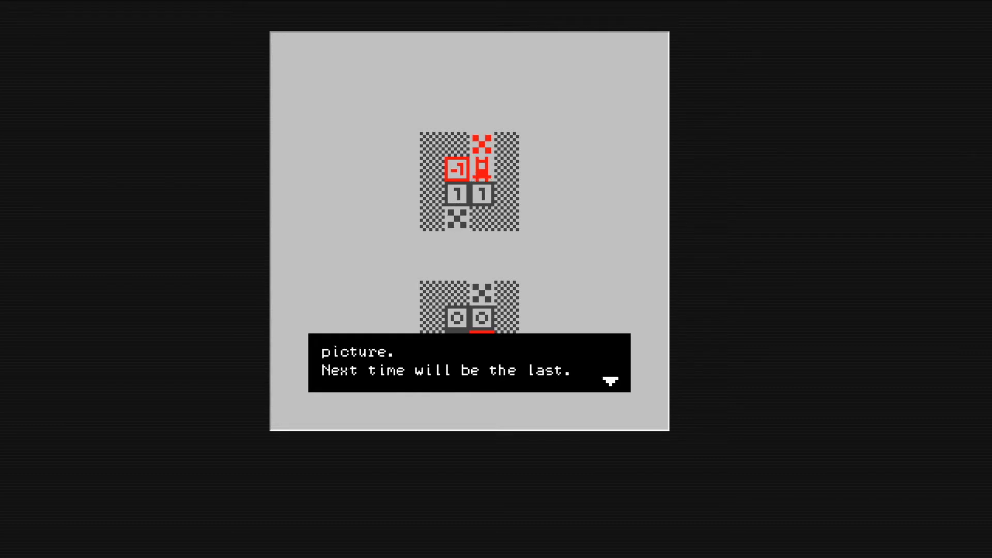
key("z")
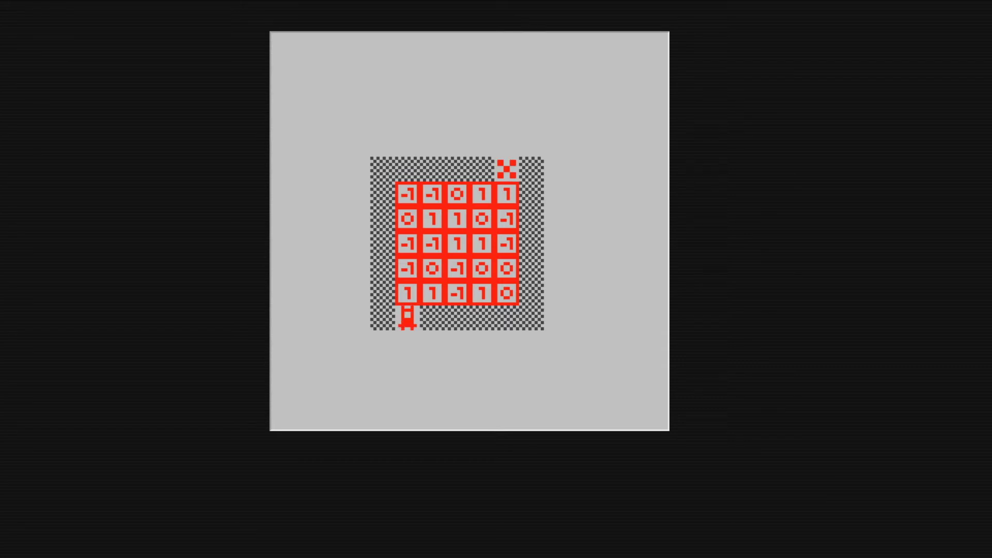
Route the robot from bottom-left up and right across the 5×5 grid to the top-right goal
key("Up")
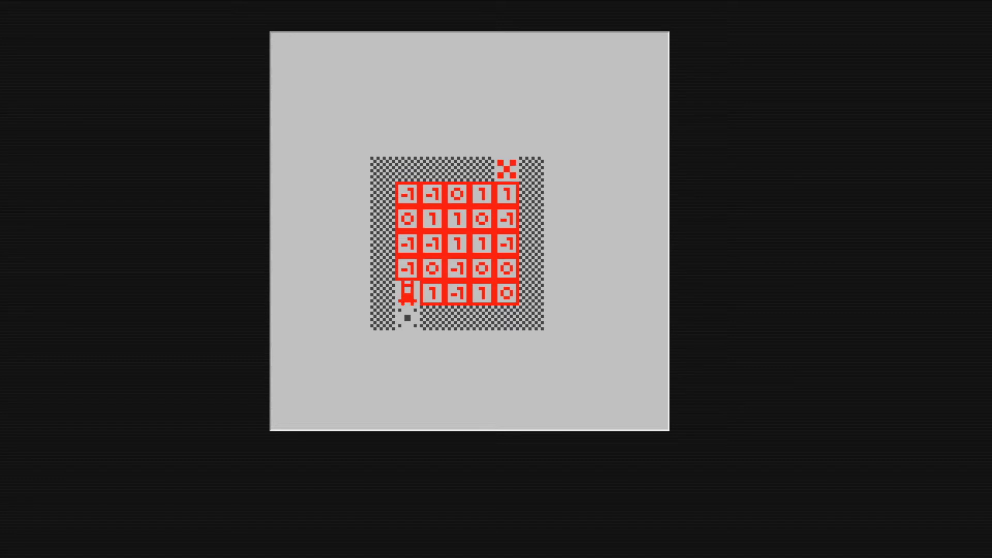
key("Up")
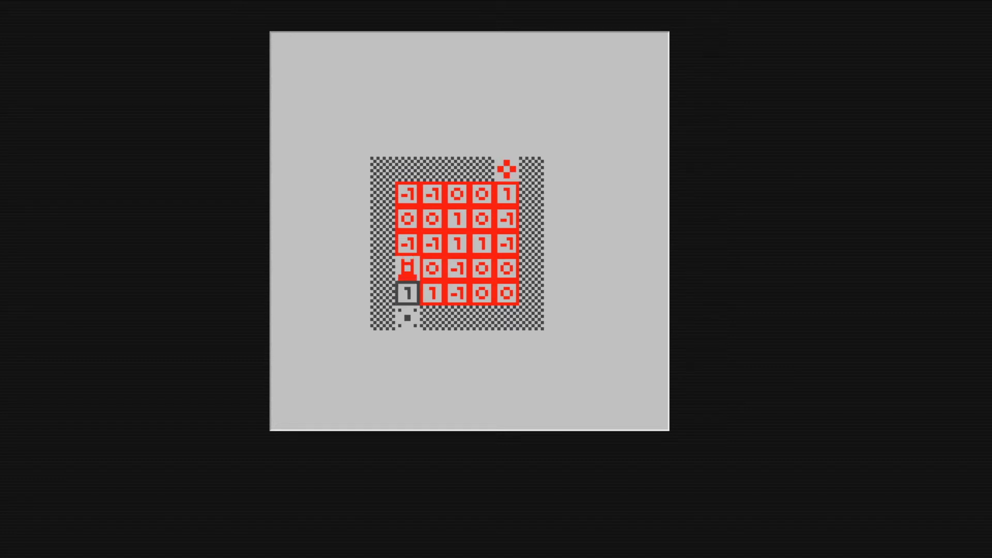
key("Right")
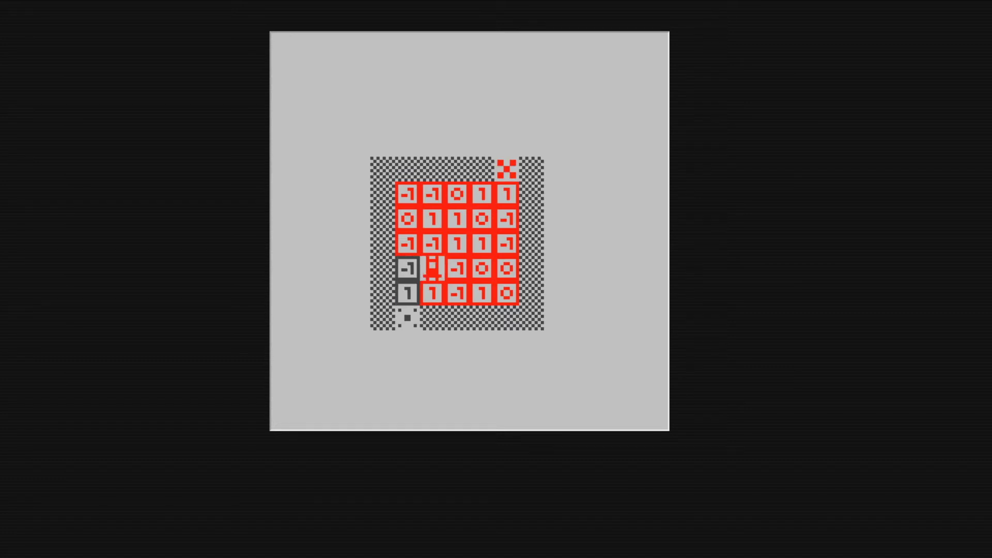
key("Up")
key("Right")
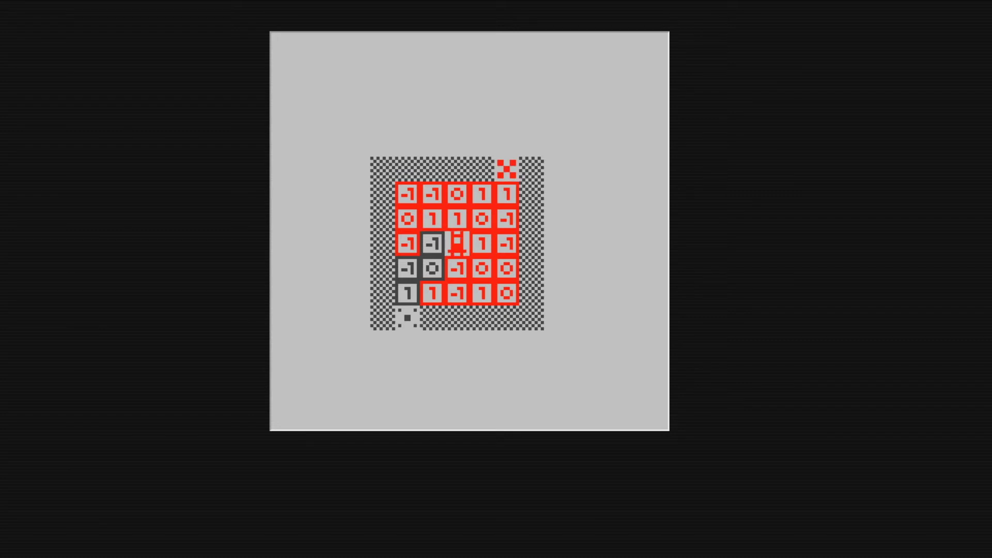
key("Right")
key("Right")
key("Up")
key("Up")
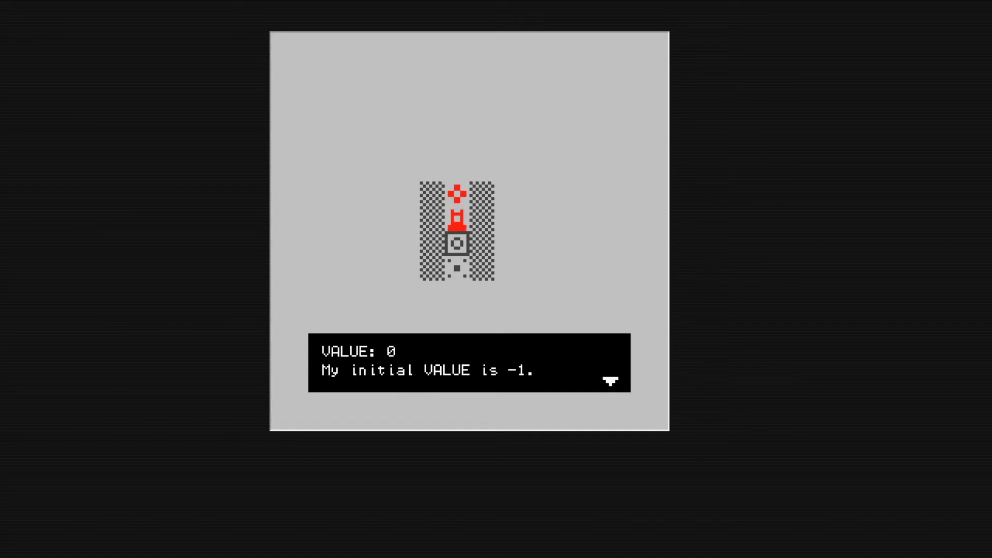
Advance the 'I have to turn -1 into 0' opening dialogue to start the level
key("z")
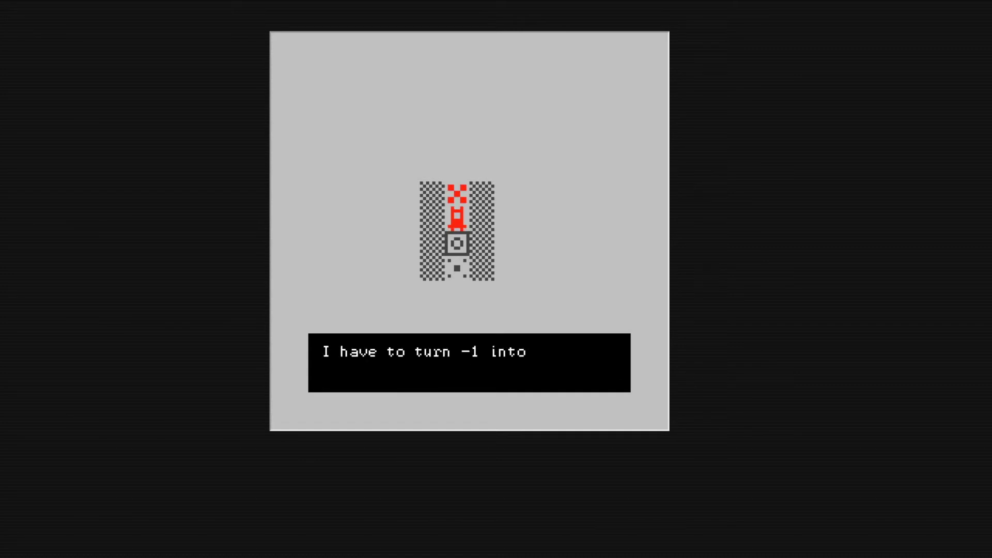
key("z")
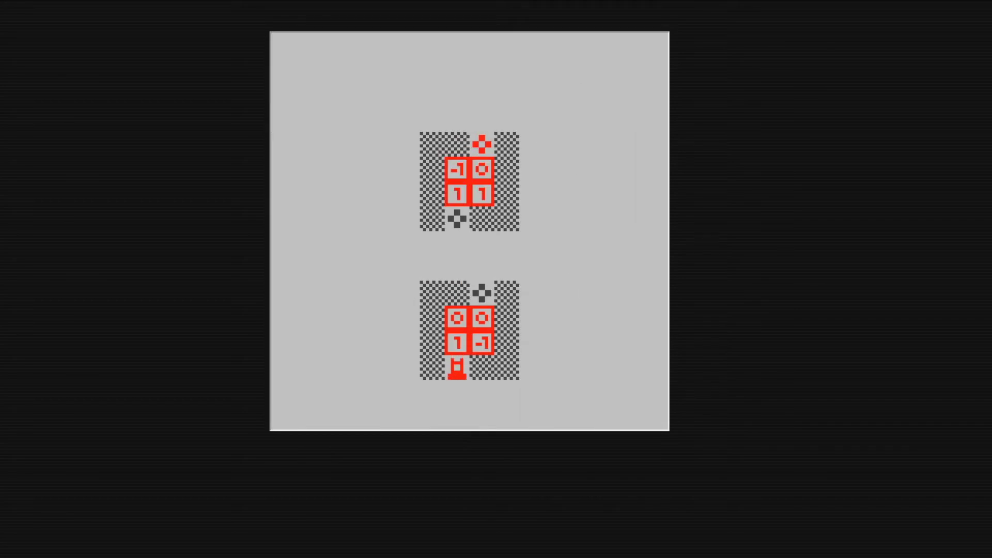
Walk through the lower block onto the -1 tile, up through the upper block to the goal, and finish the dialogue
key("Up")
key("Up")
key("Right")
key("Down")
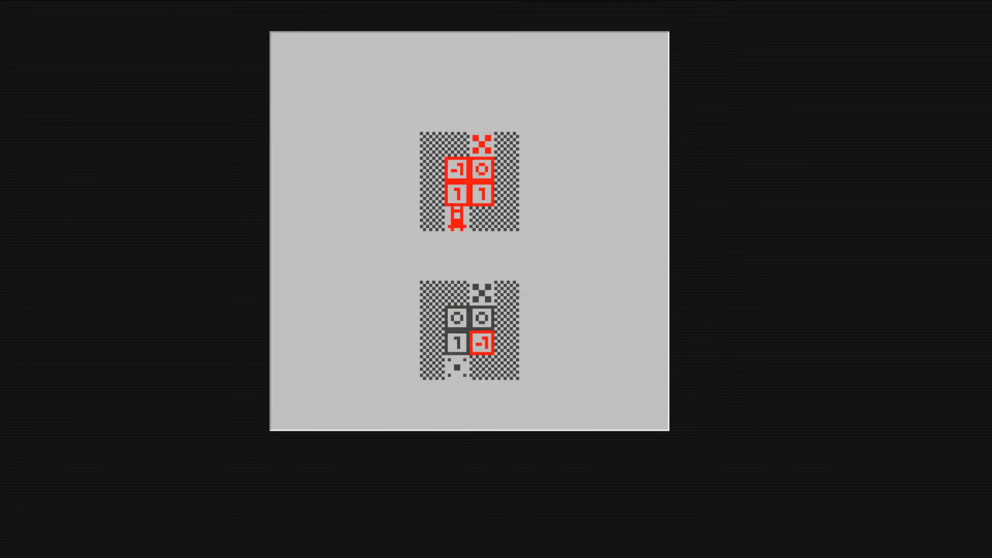
key("Up")
key("Right")
key("Up")
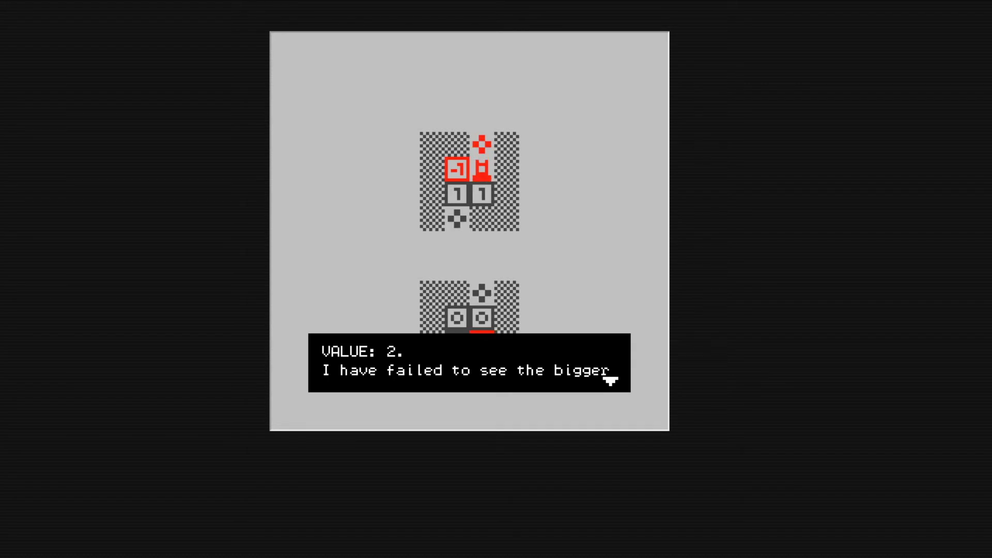
key("z")
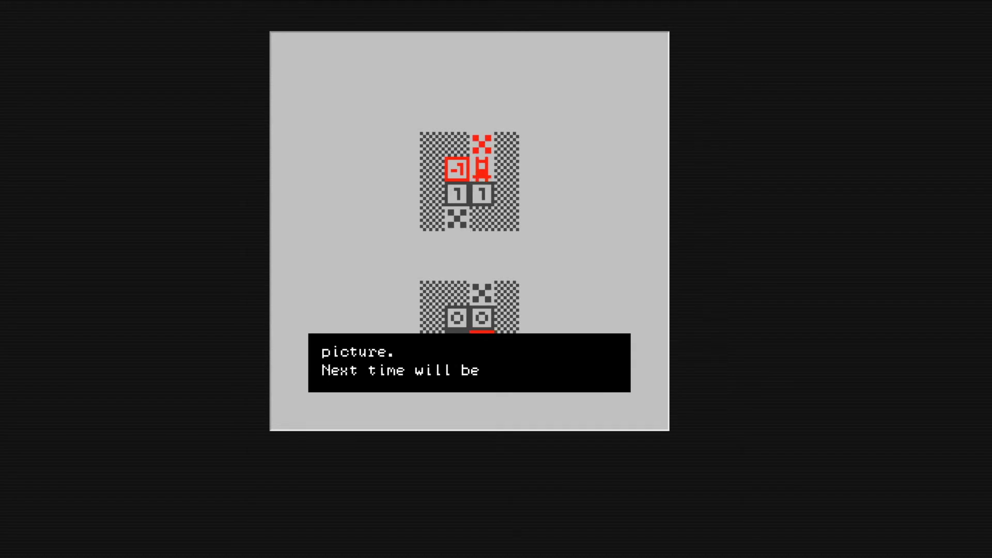
key("z")
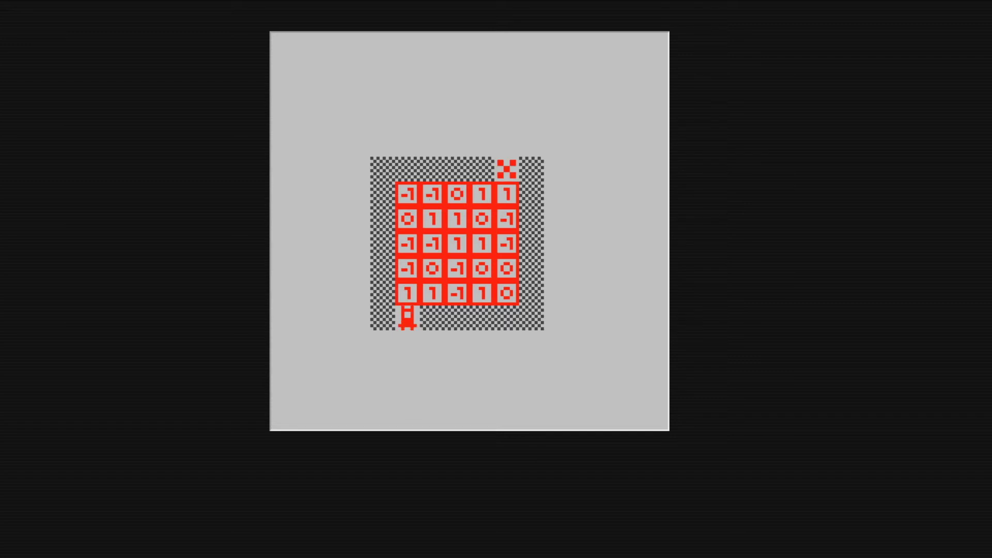
Route the player up through rows 4, 3 and 2 to the top-row goal, scoring VALUE 2
key("Up")
key("Up")
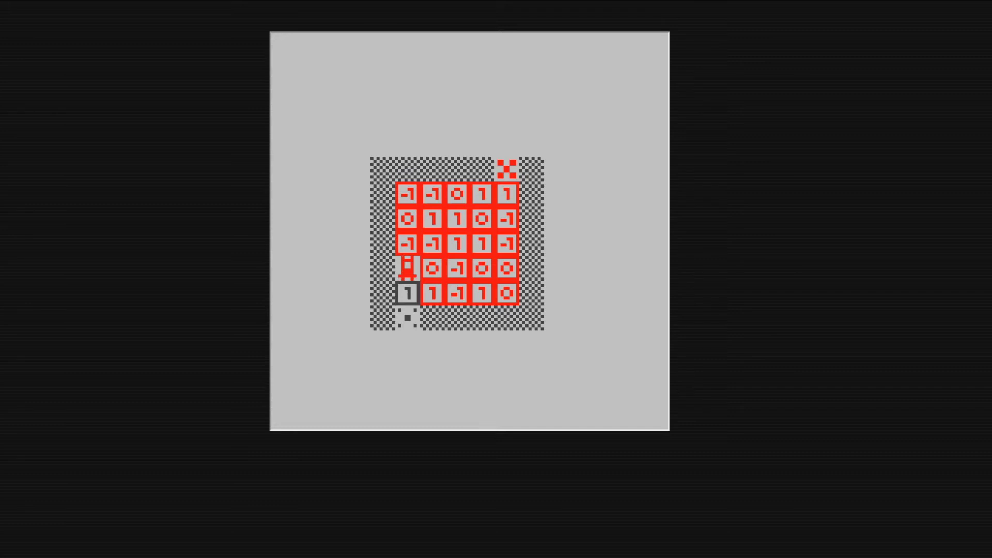
key("Right")
key("Right")
key("Up")
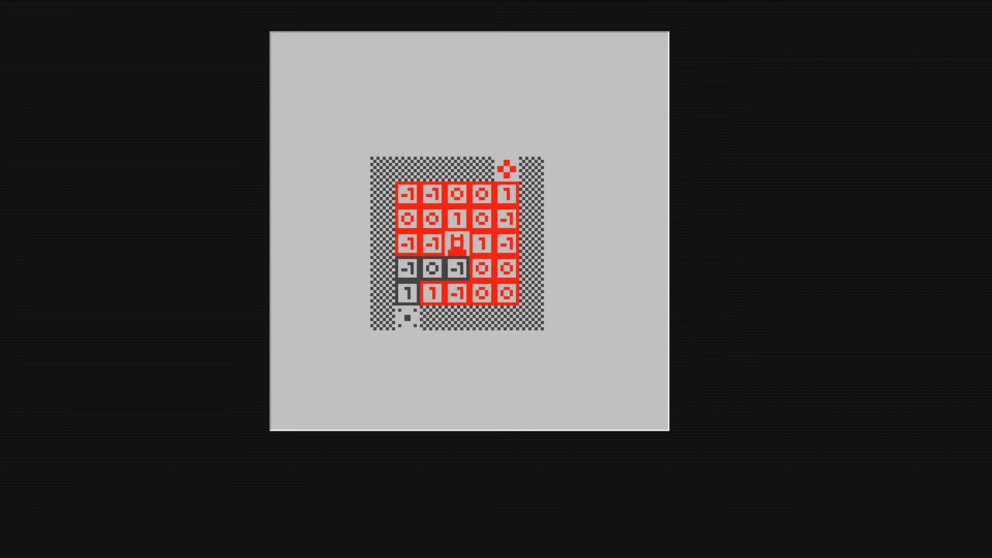
key("Right")
key("Up")
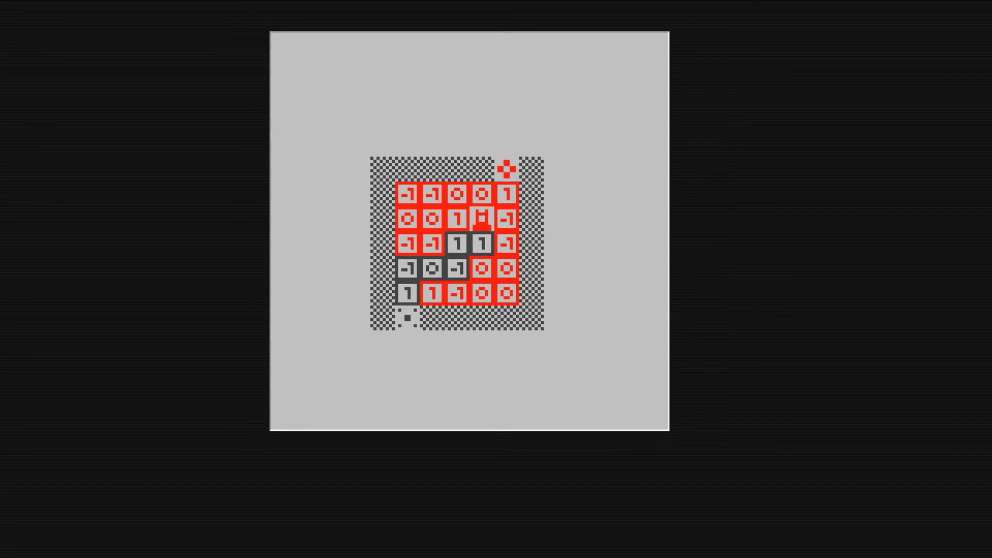
key("Up")
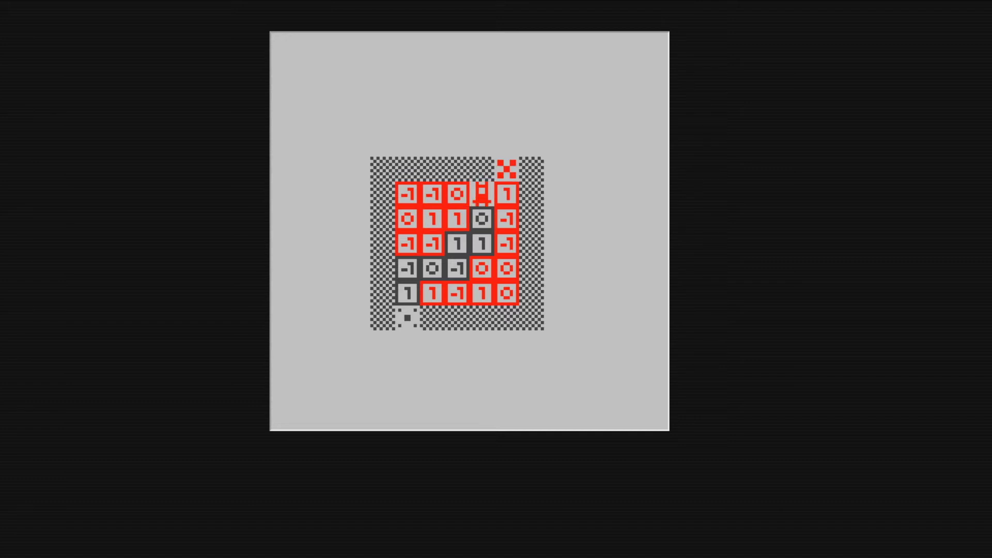
key("Right")
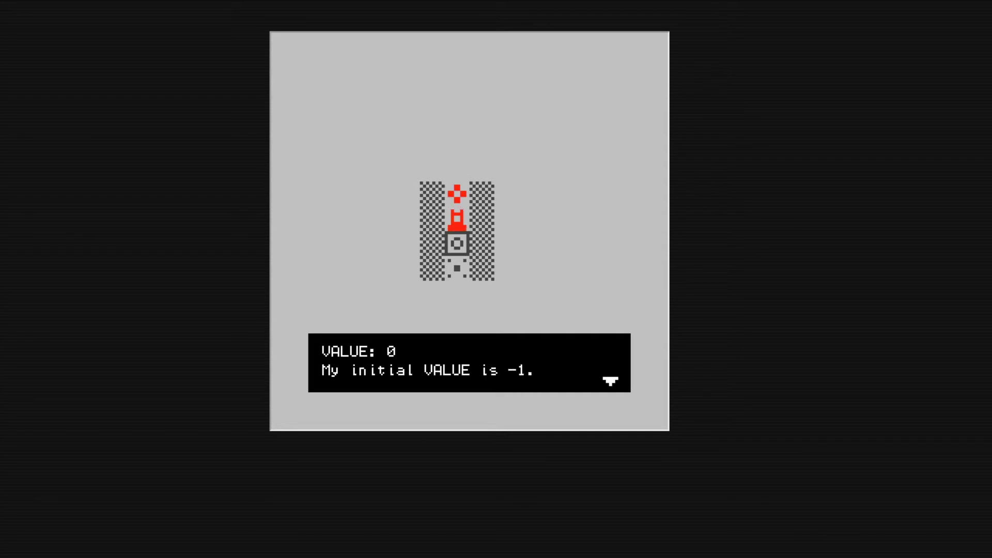
Skip the opening dialogue, step the robot up onto the 1 box, and dismiss the result
key("Return")
key("Return")
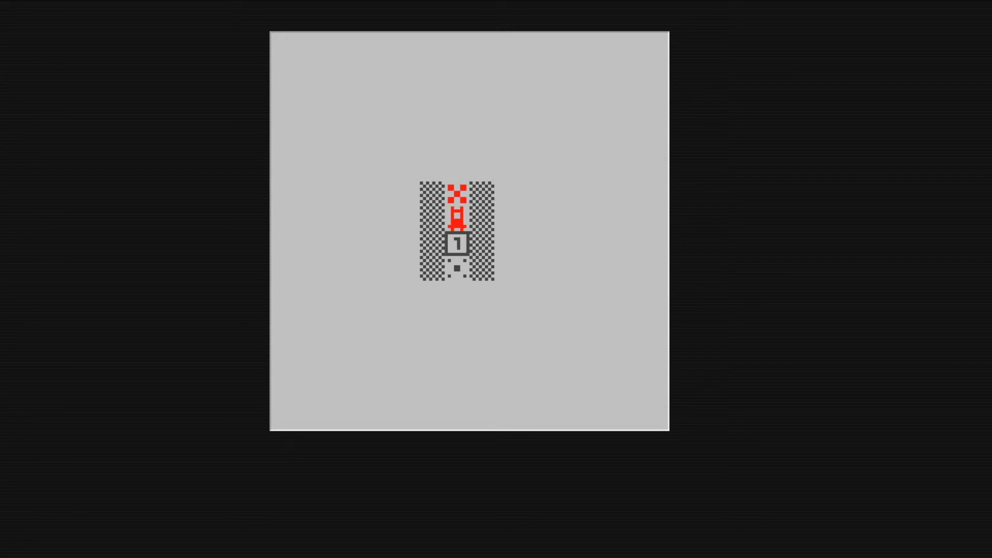
key("Return")
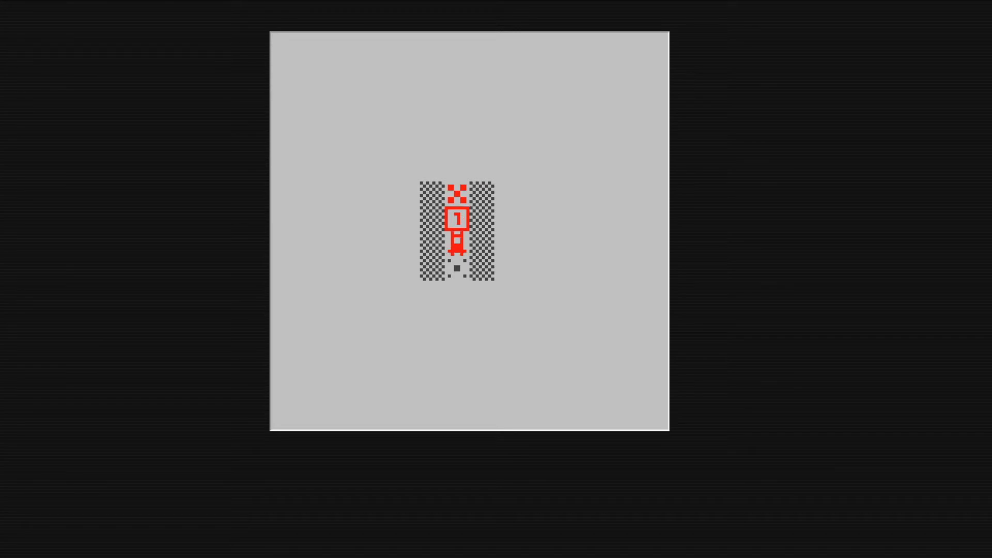
key("Up")
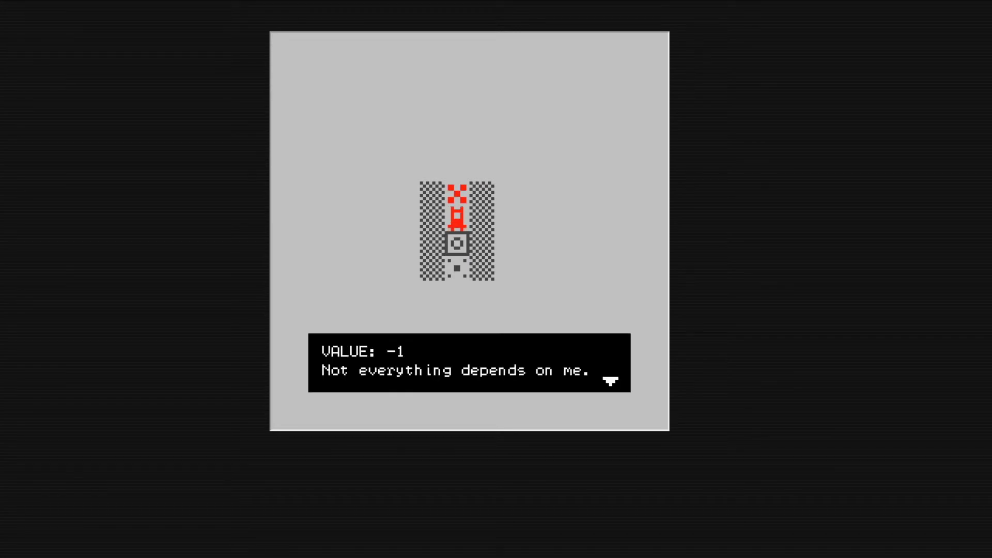
key("x")
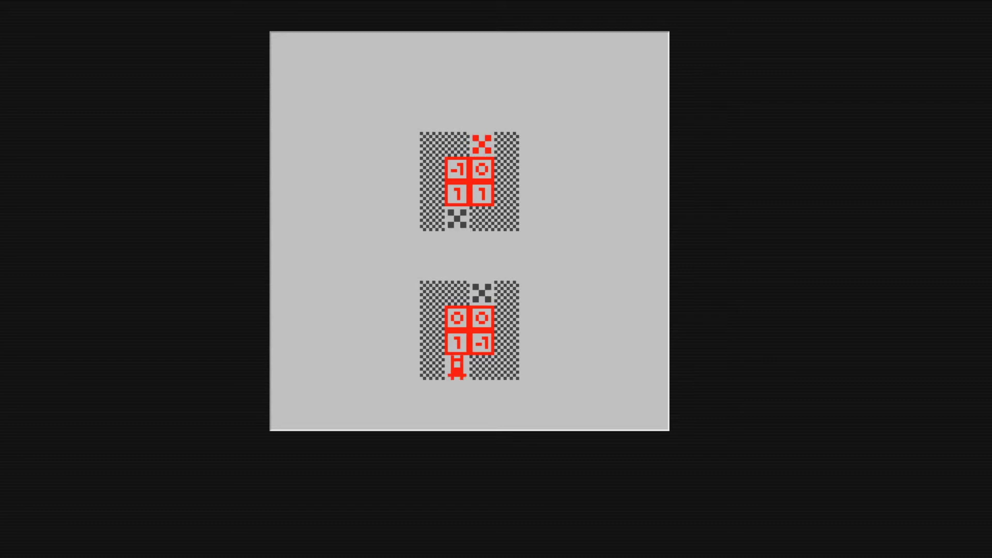
Guide the bottom and top robots through their grids to finish the two-grid tutorial
key("Up")
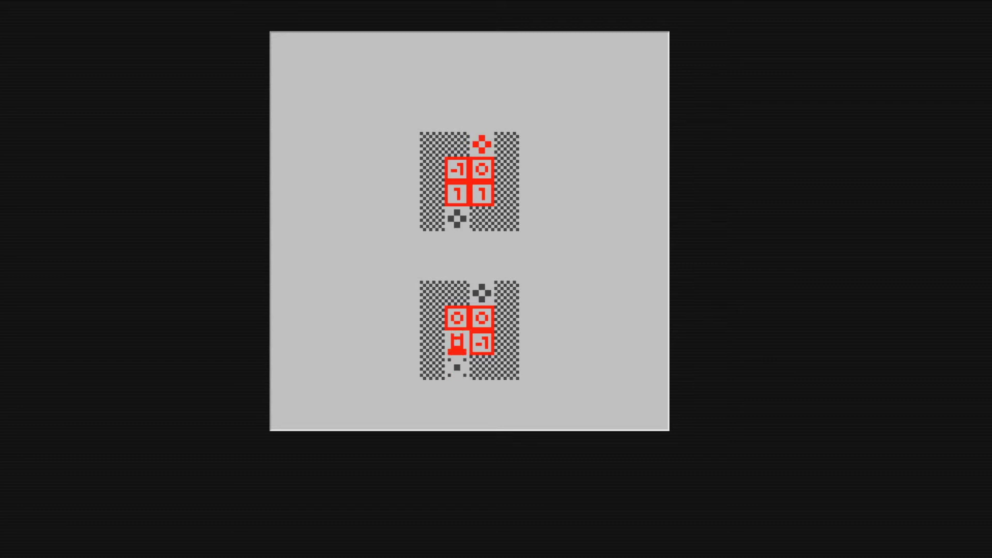
key("Up")
key("Right")
key("Up")
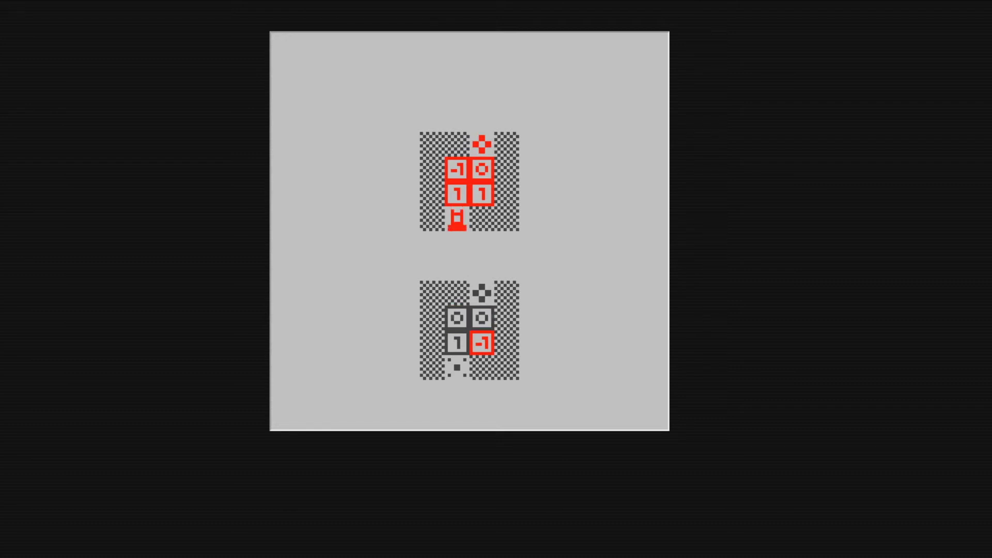
key("Up")
key("Up")
key("Right")
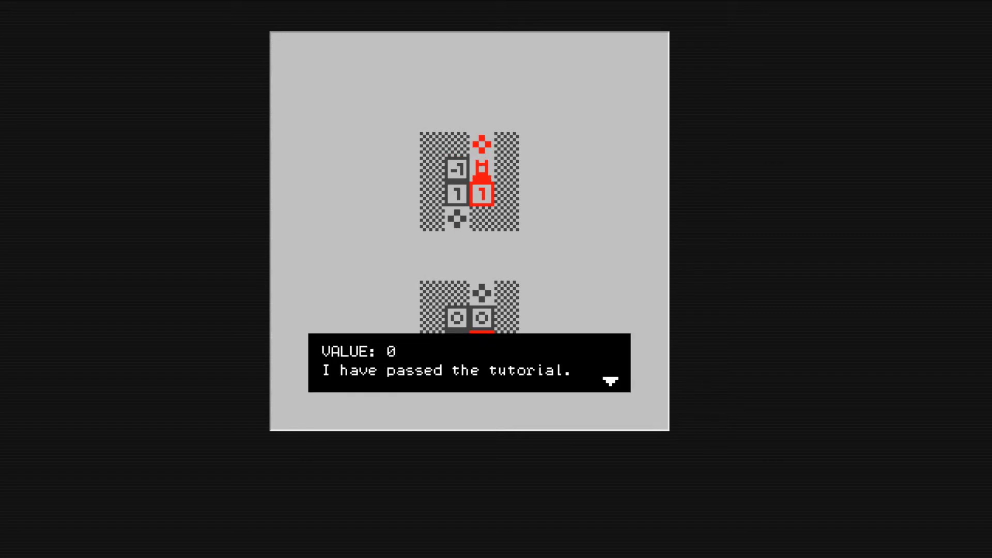
key("z")
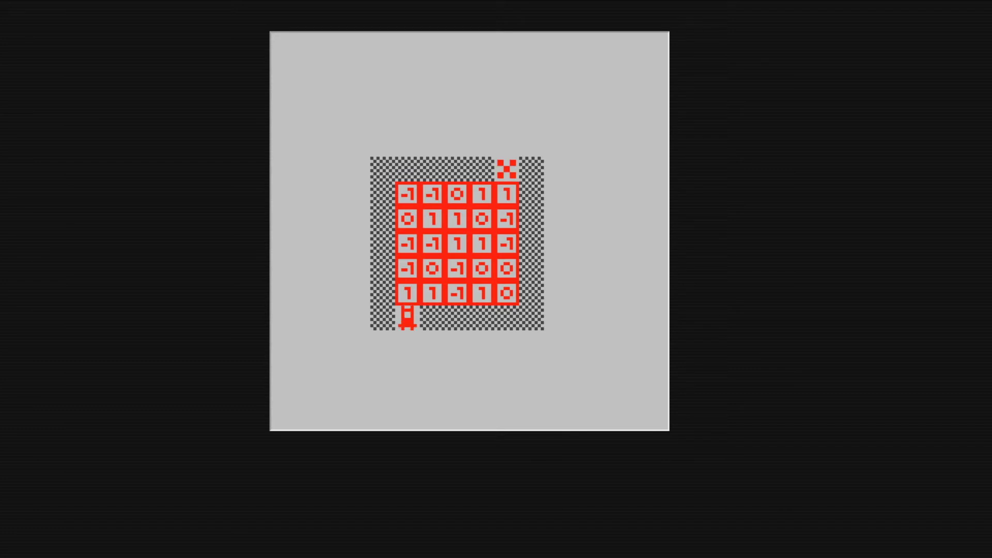
Route the robot along the 5×5 grid's bottom row, up the side to the exit, ending at VALUE 1
key("Up")
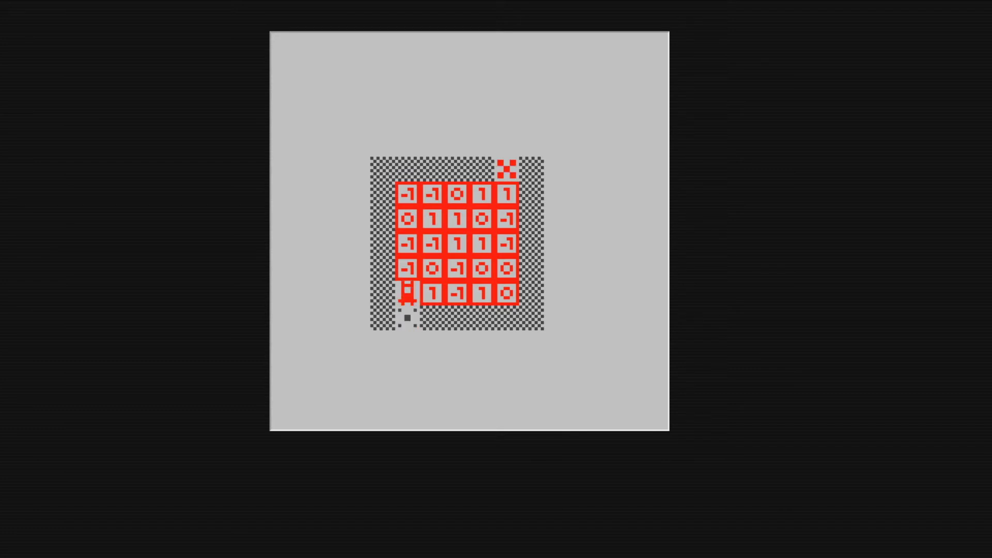
key("Right")
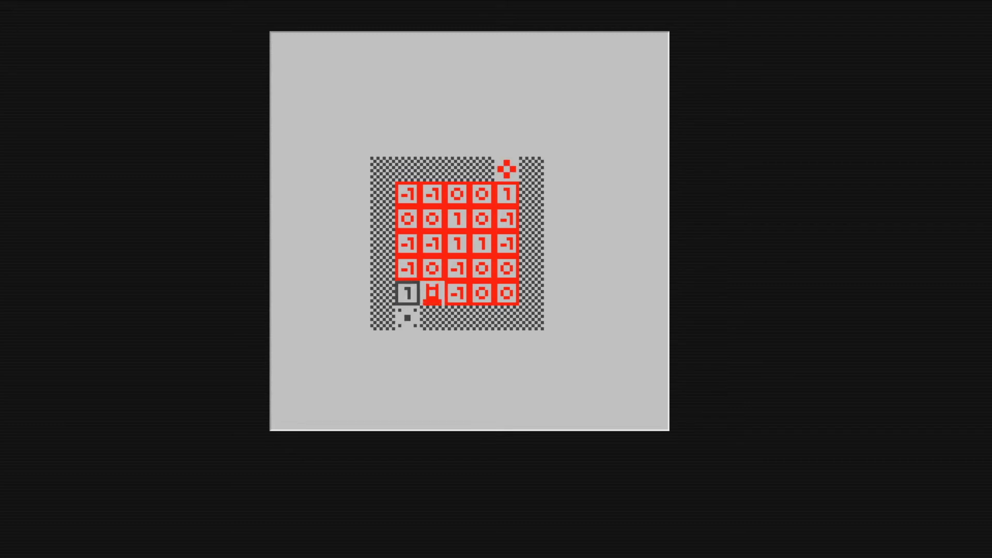
key("Right")
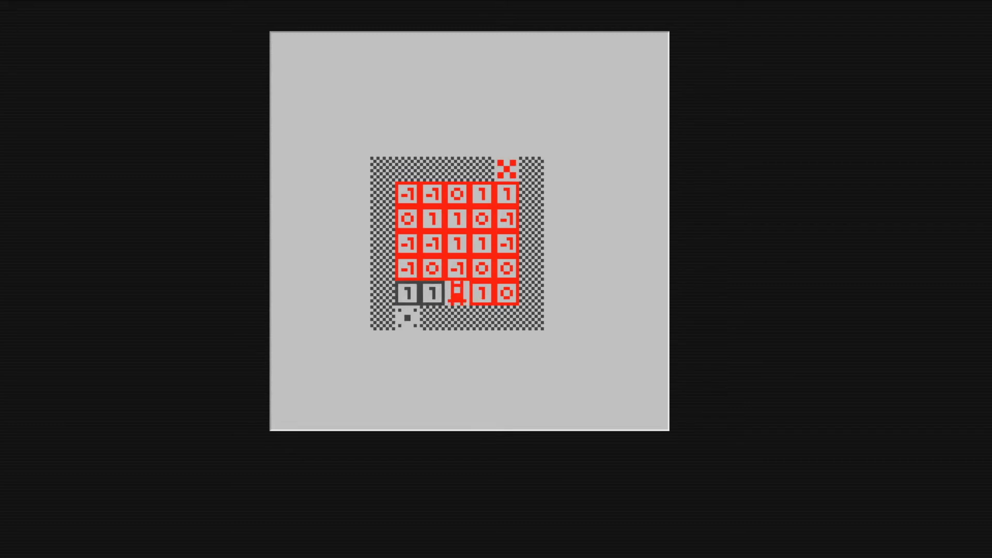
key("Right")
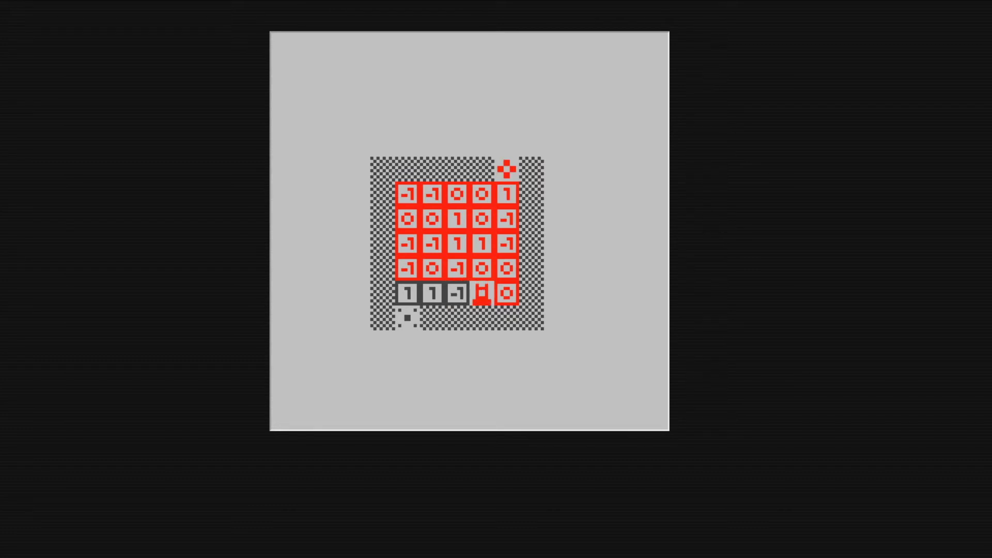
key("Up")
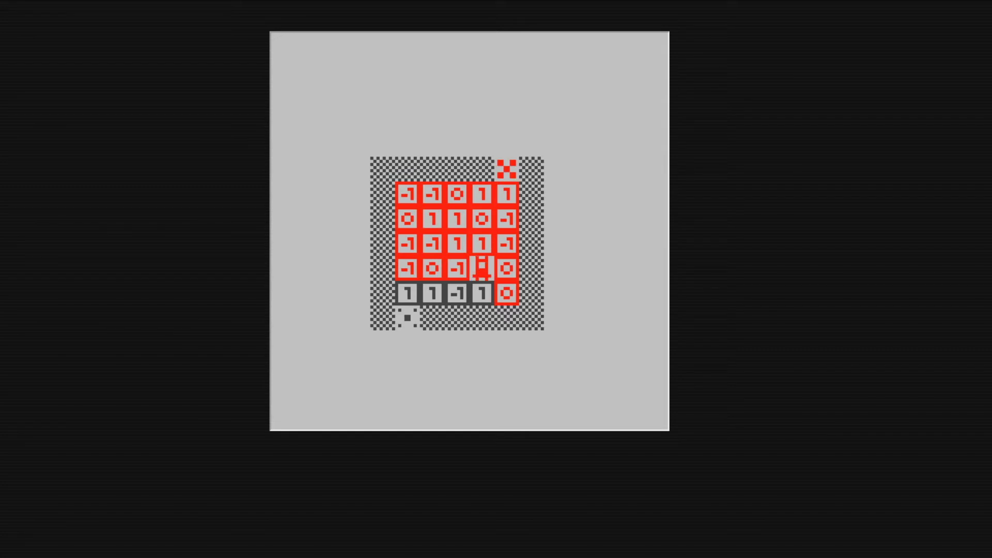
key("Up")
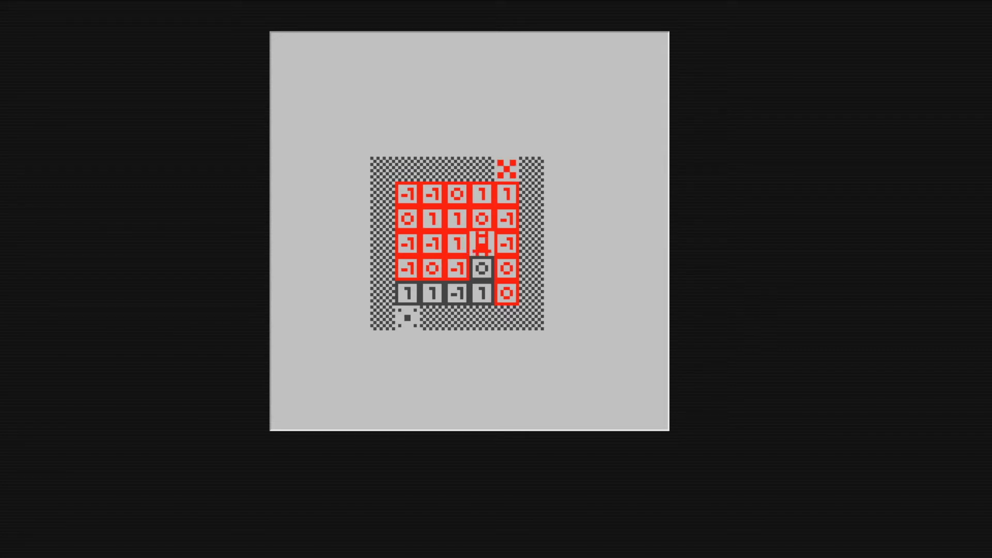
key("Up")
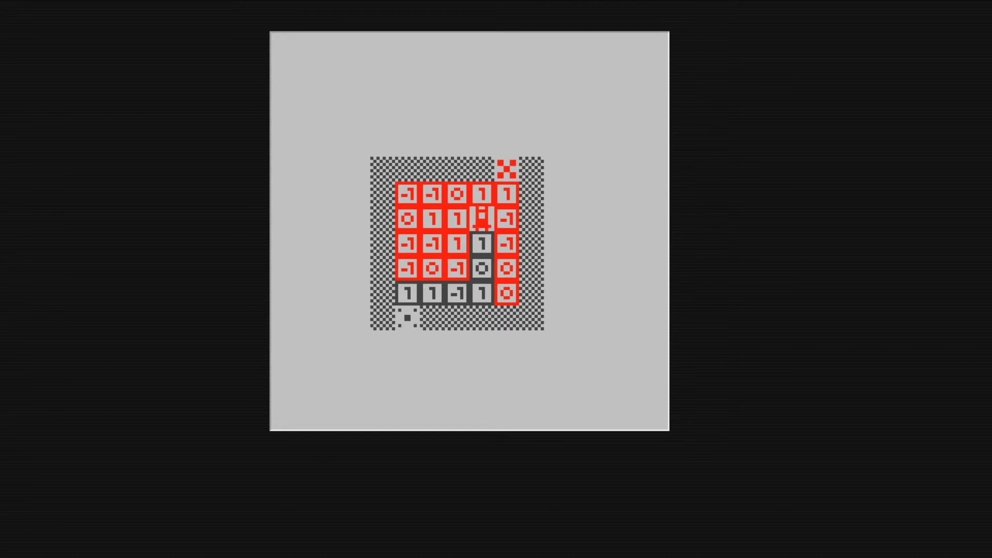
key("Right")
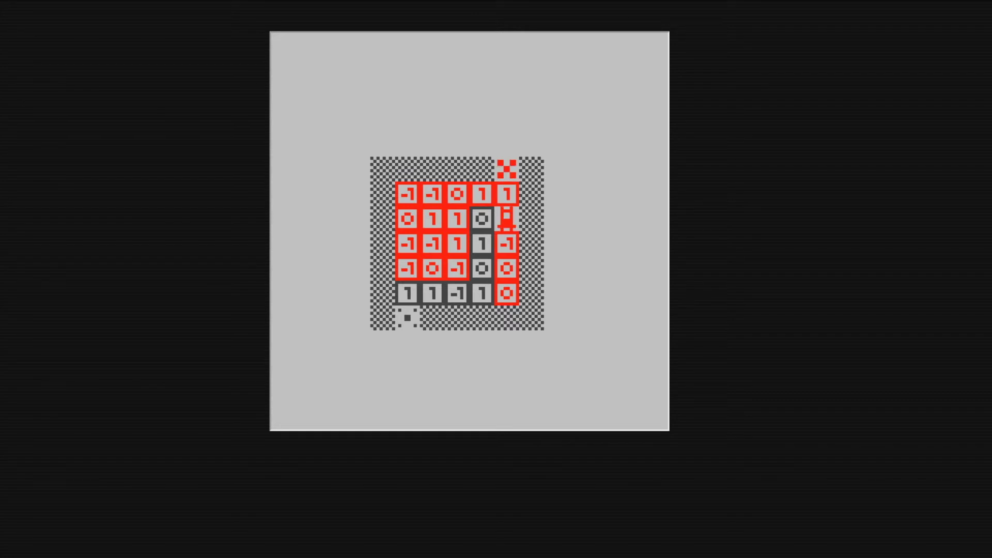
key("Up")
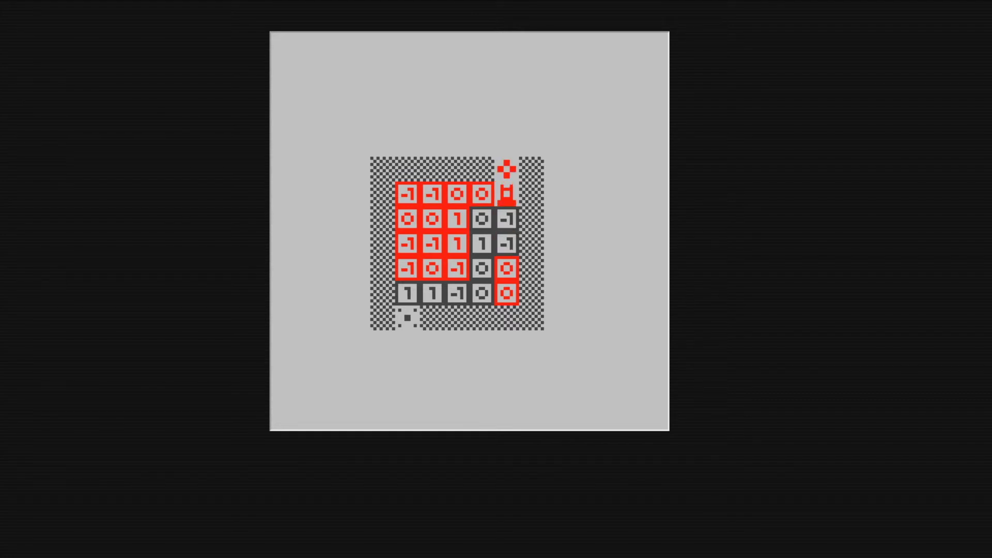
key("Up")
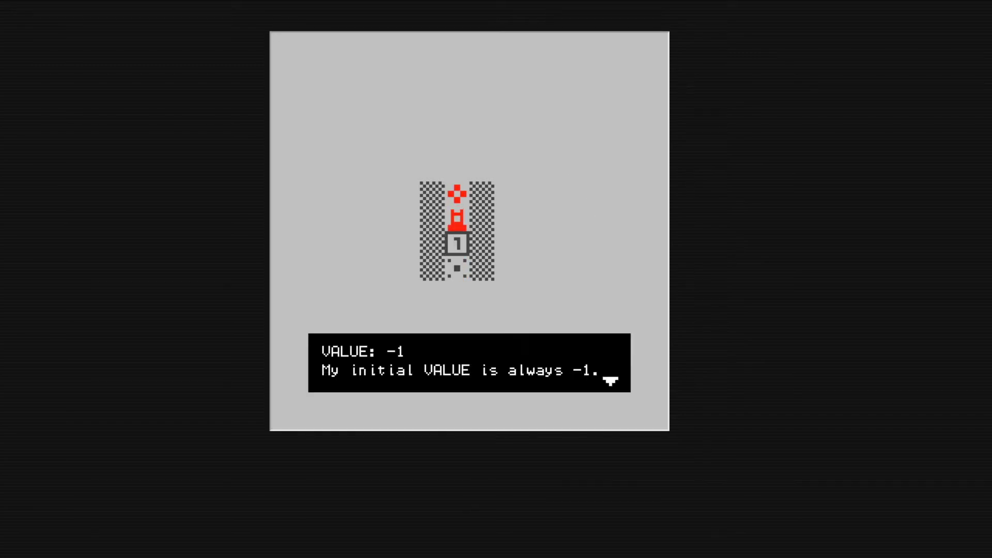
Dismiss the failure message and guide the robot up, right, up, right, up to the exit at VALUE 0
key("Return")
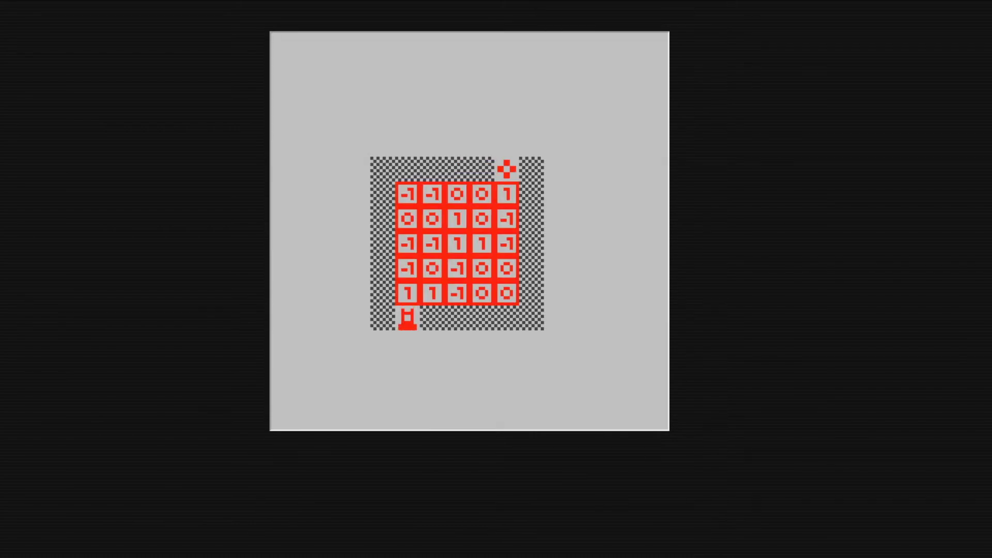
key("Up")
key("Right")
key("Right")
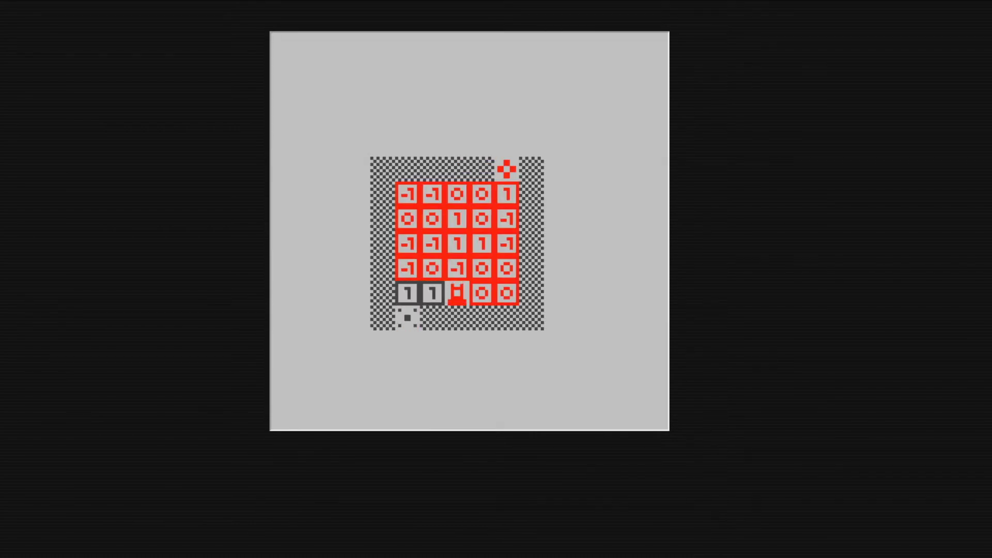
key("Up")
key("Up")
key("Right")
key("Right")
key("Up")
key("Up")
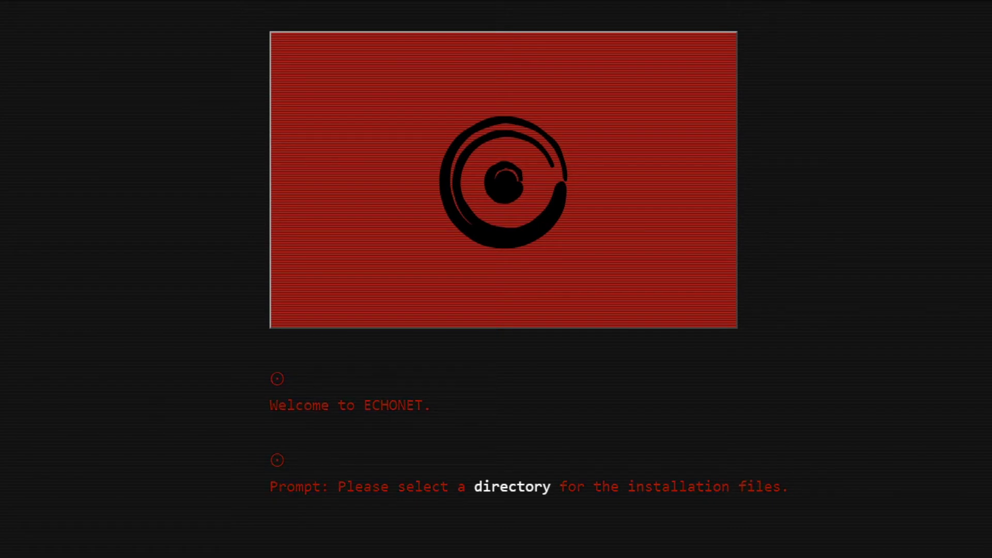
Choose the ECHONET installation directory and continue the story to Ülar's 'Hm...' line
left_click(526, 496)
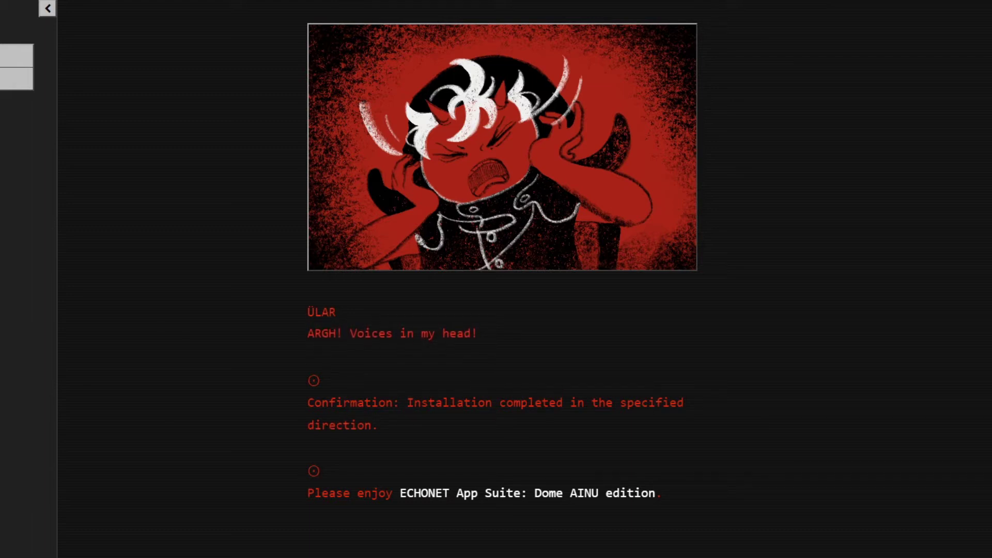
left_click(589, 496)
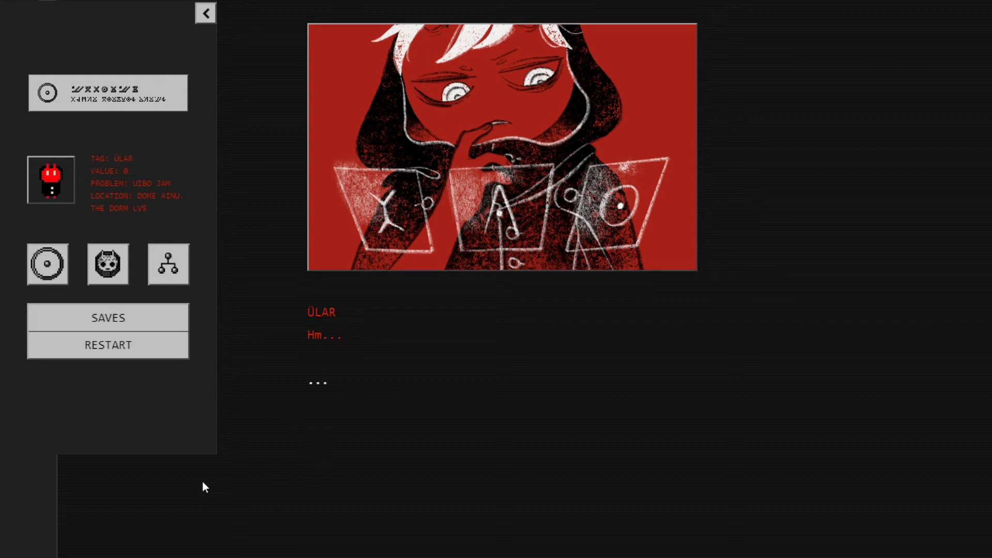
Browse the data page, flip the red character card, and view the branching diagram
left_click(44, 278)
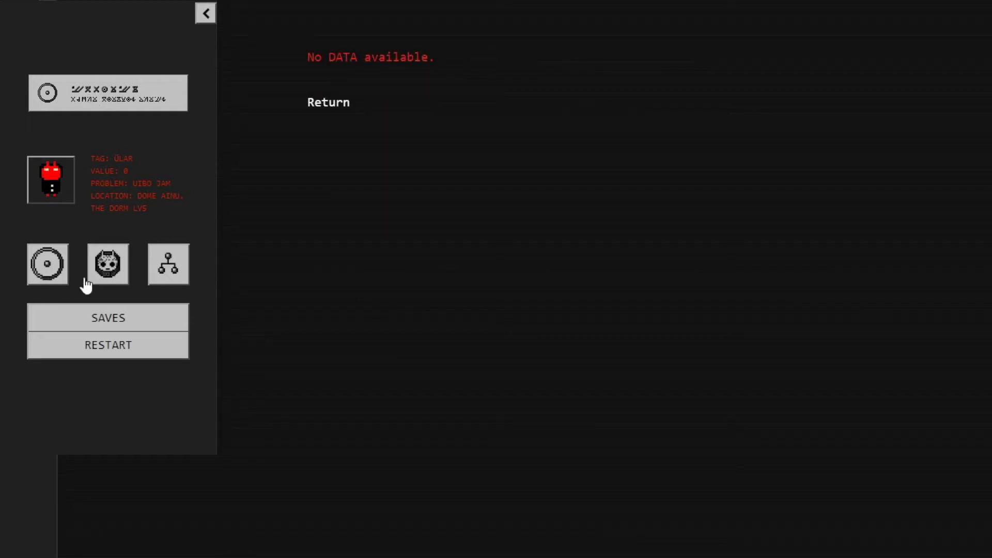
left_click(110, 272)
left_click(332, 147)
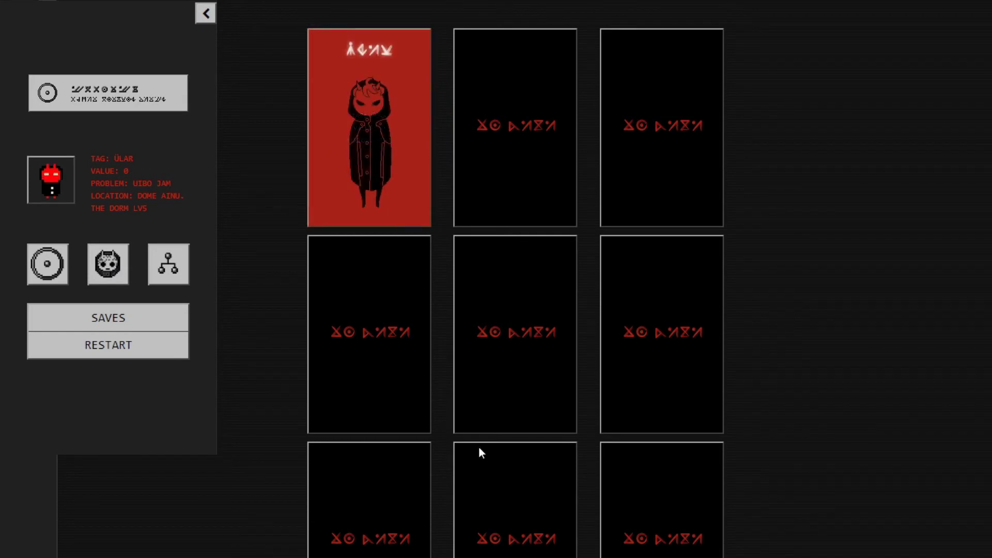
scroll(432, 514, "down", 1)
scroll(310, 387, "up", 1)
left_click(165, 272)
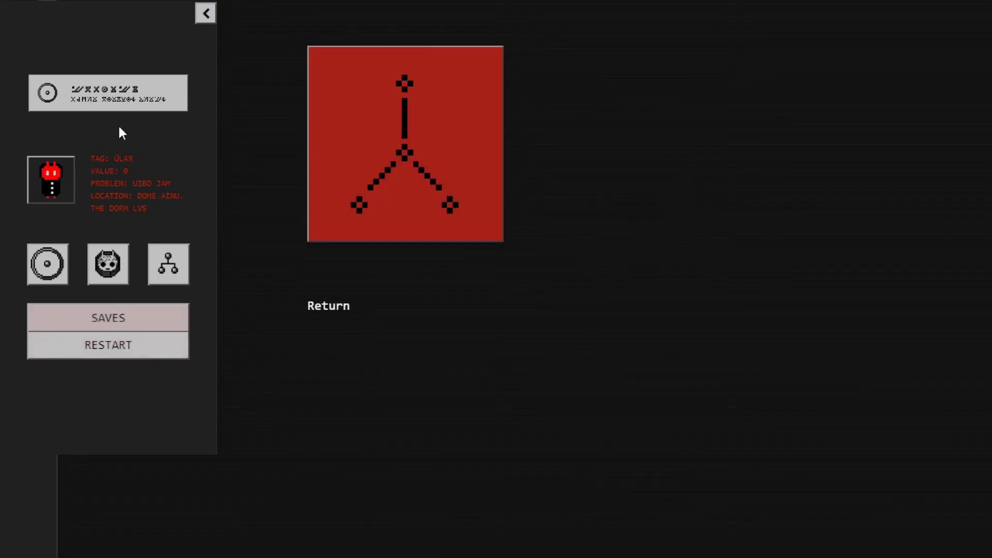
Save progress into slot 1 and hide the side panel
left_click(122, 307)
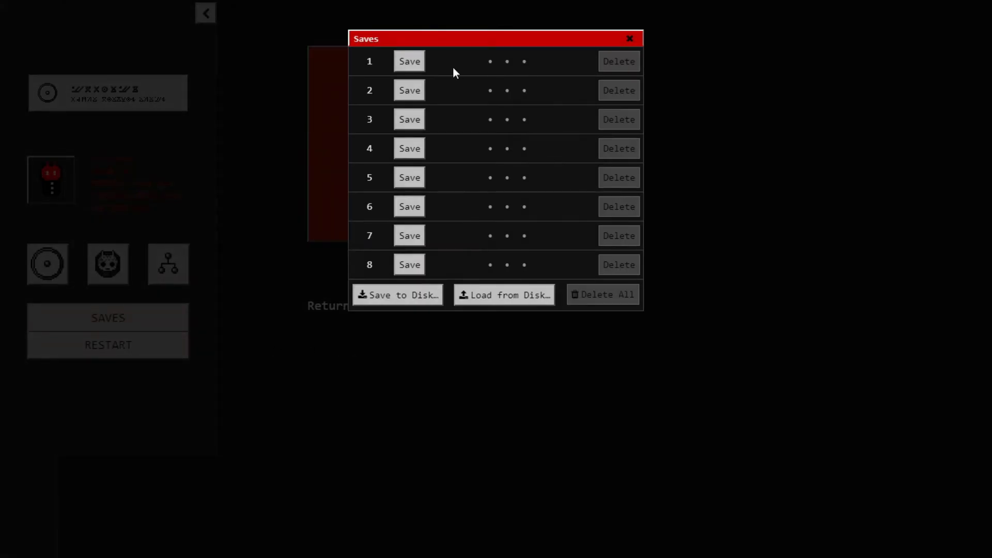
left_click(407, 63)
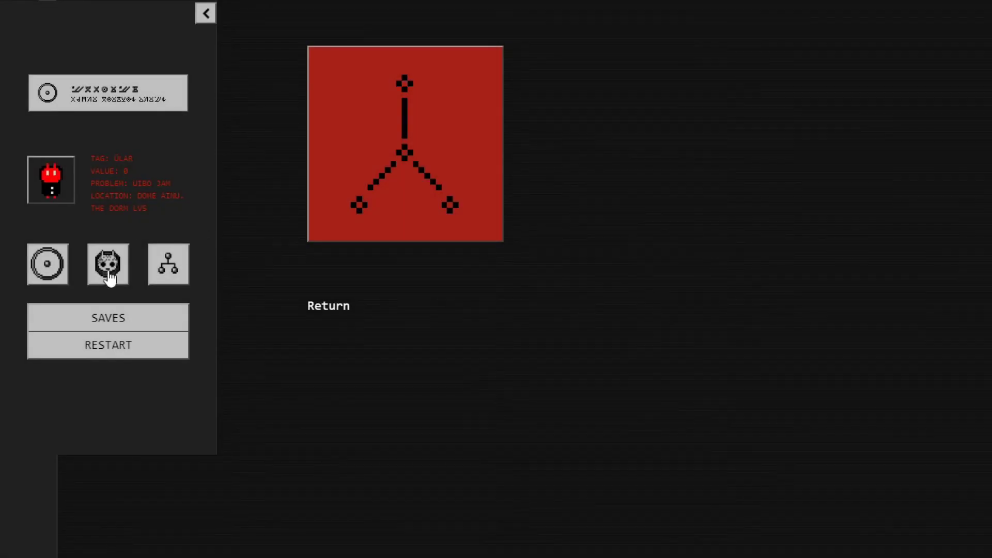
left_click(205, 14)
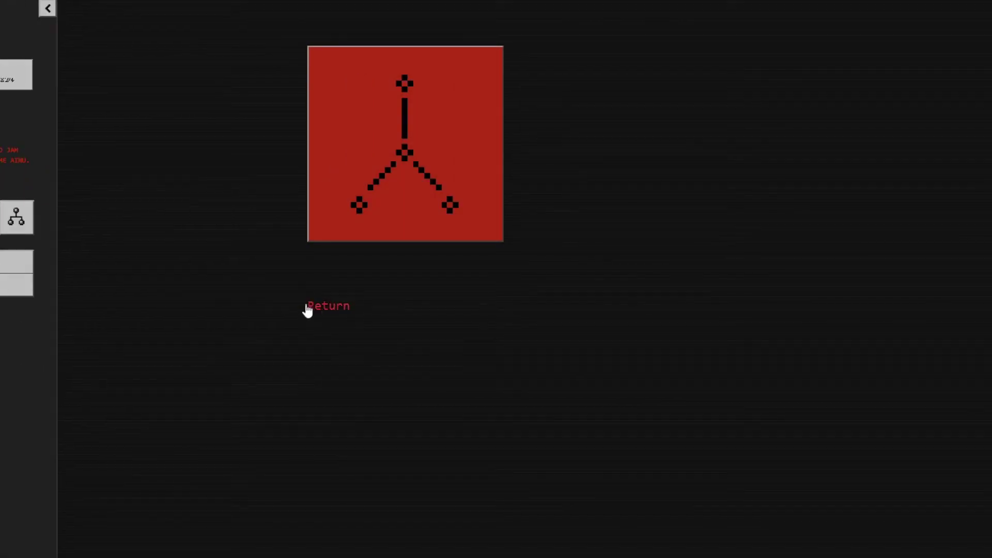
Advance Ülar's talk with Mr Rainer about coaching and life goals until 'Install filecontainer.upd?' appears
left_click(341, 310)
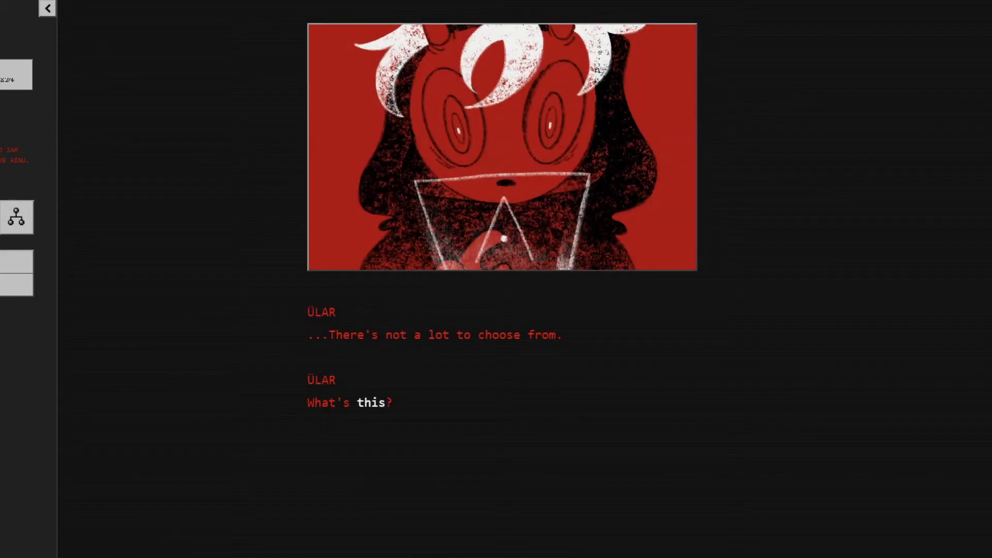
left_click(380, 406)
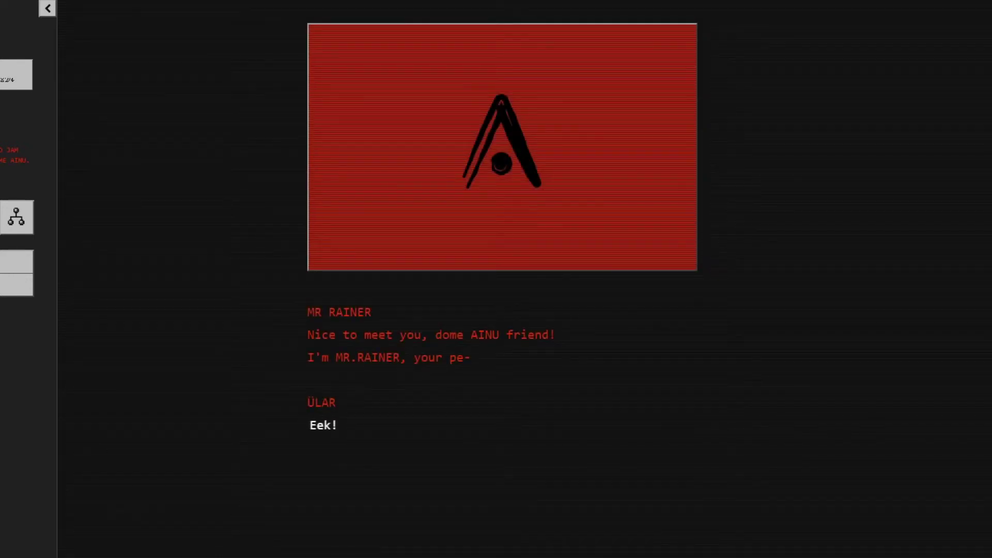
left_click(321, 427)
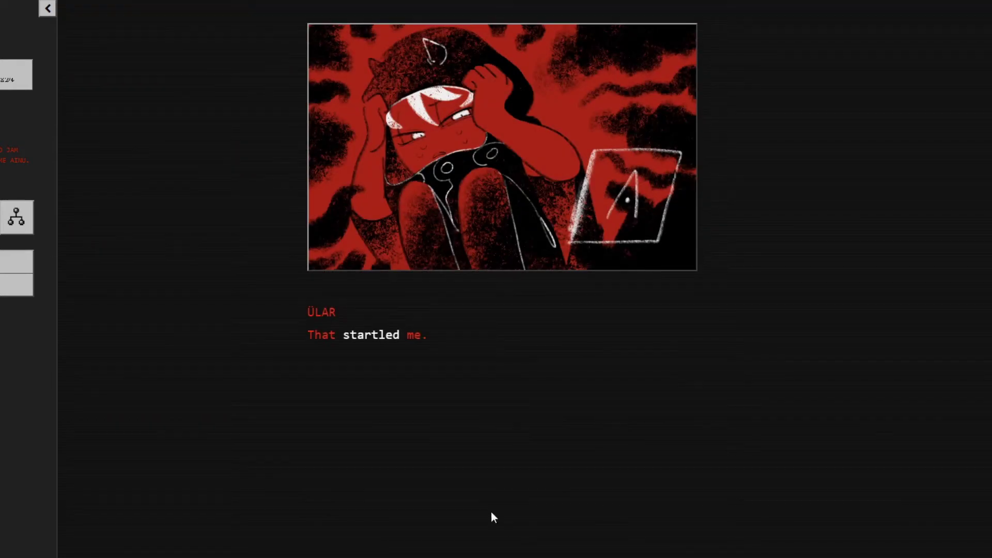
left_click(375, 340)
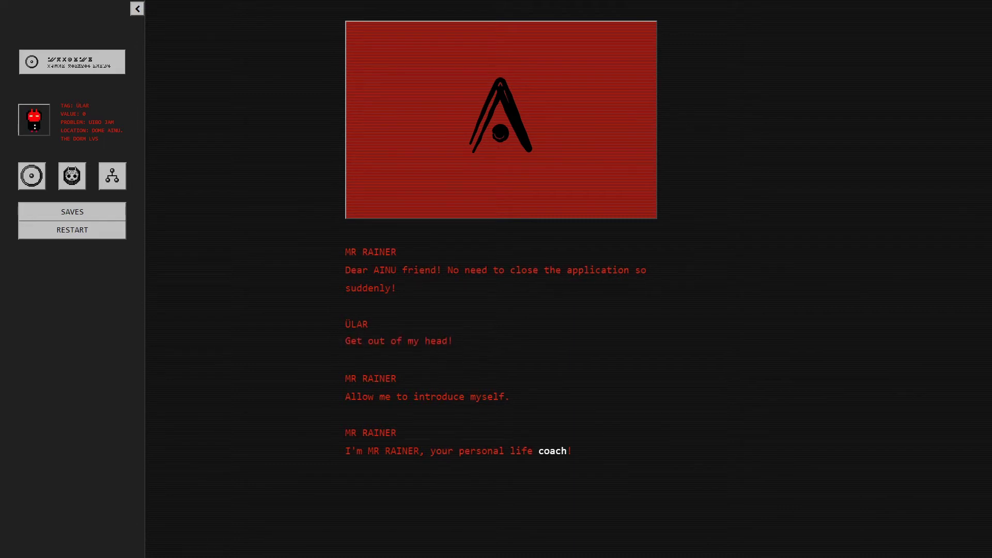
left_click(554, 454)
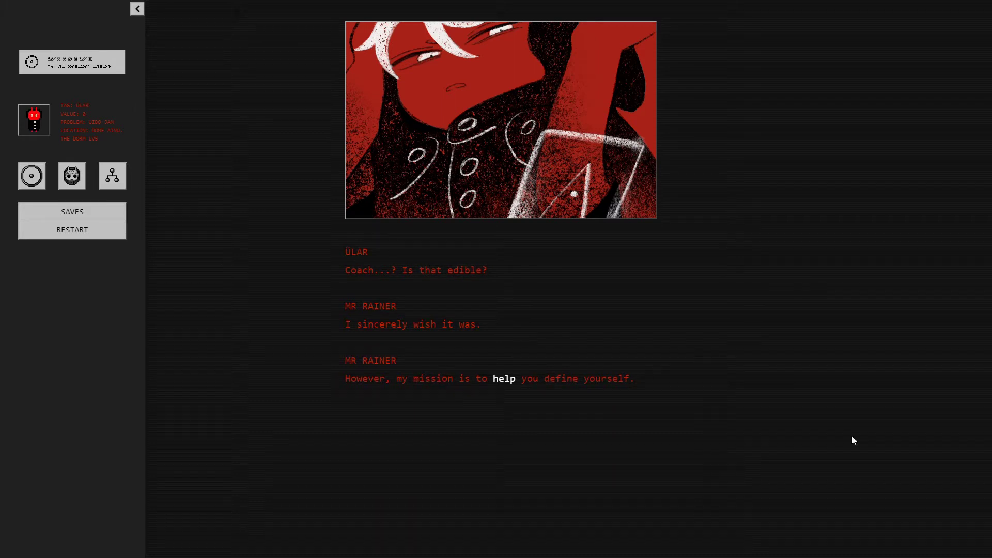
left_click(504, 380)
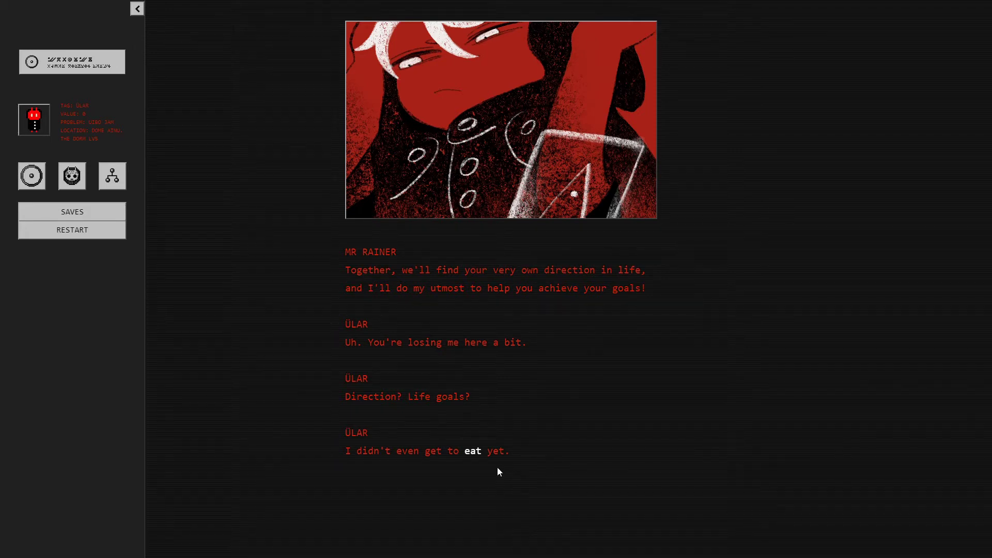
left_click(472, 452)
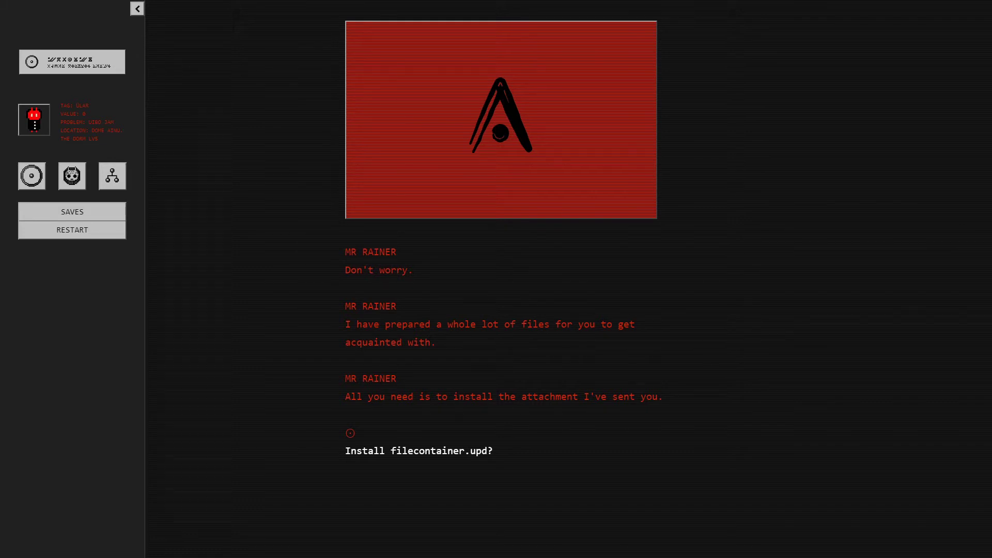
Accept installing filecontainer.upd and continue to the Files received list
left_click(460, 455)
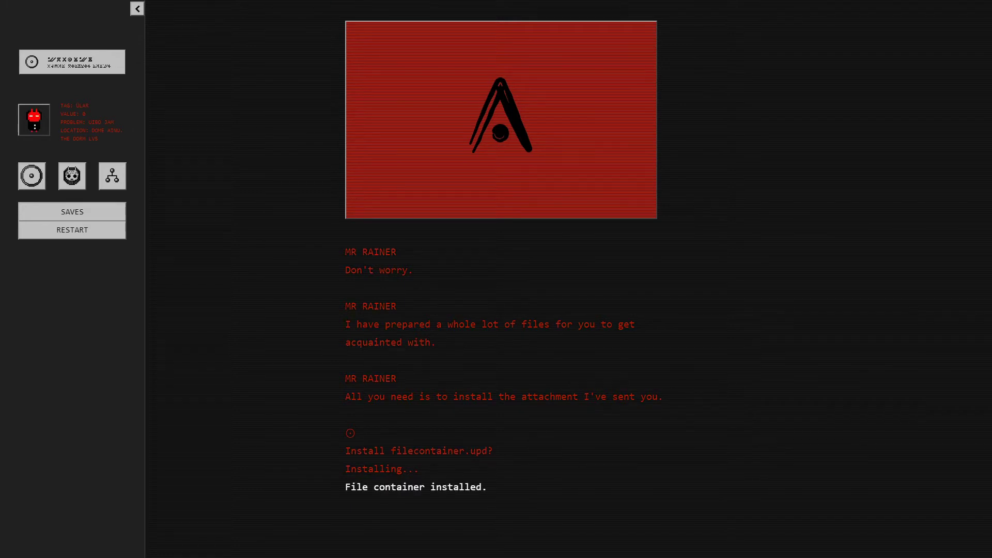
left_click(462, 492)
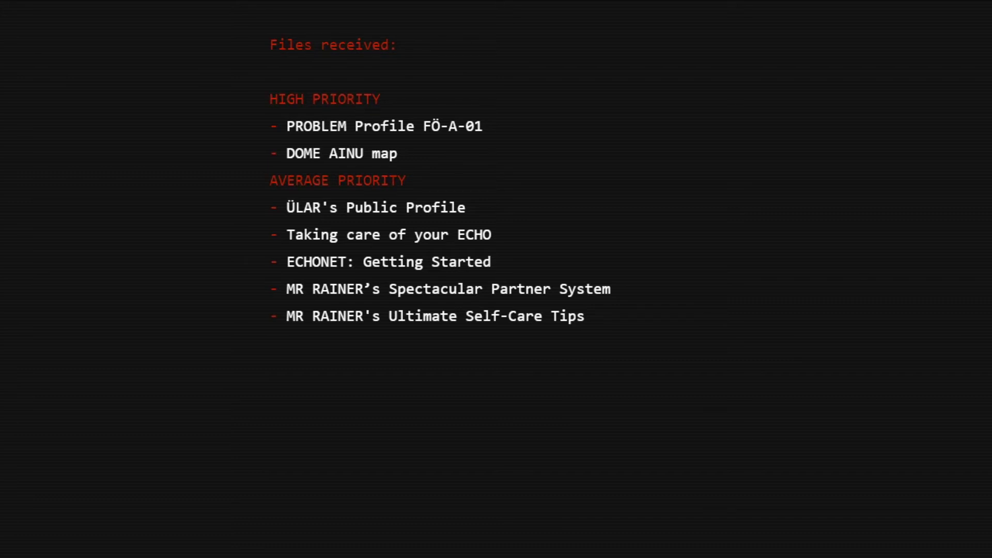
Open the PROBLEM Profile FÖ-A-01 file from the received files
left_click(464, 134)
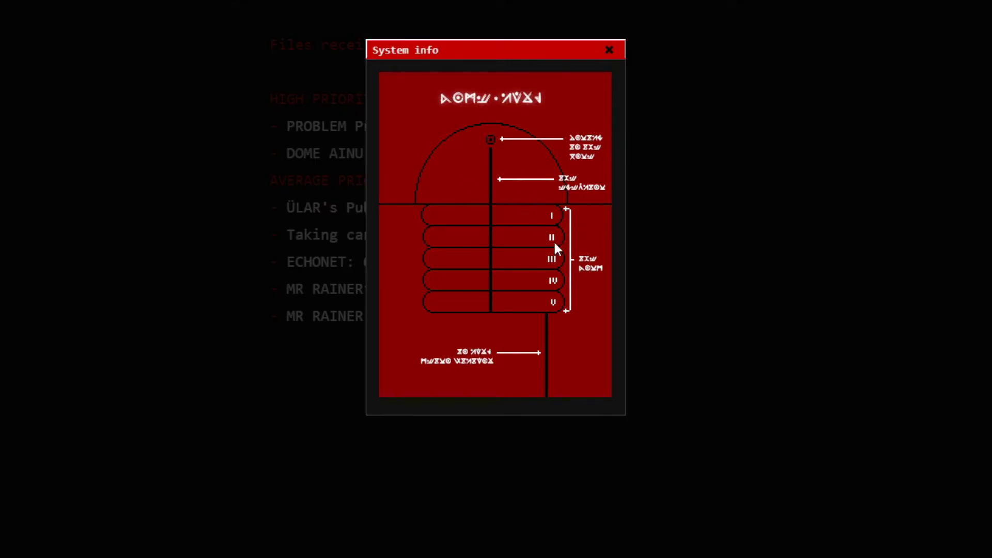
Close the DOME AINU map and read ÜLAR's profile explanations on raincoat hjörians, DOME AINU and her virtue
left_click(610, 51)
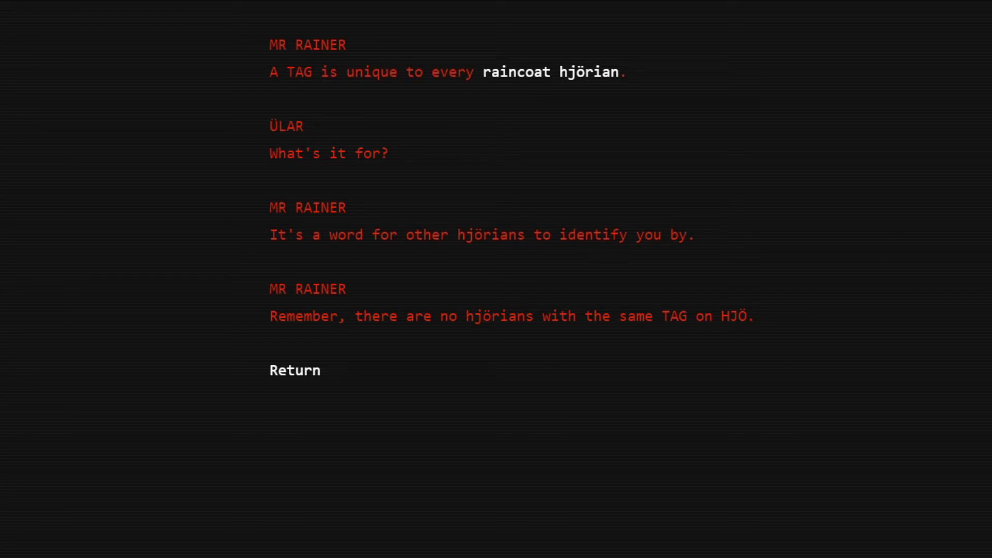
left_click(555, 78)
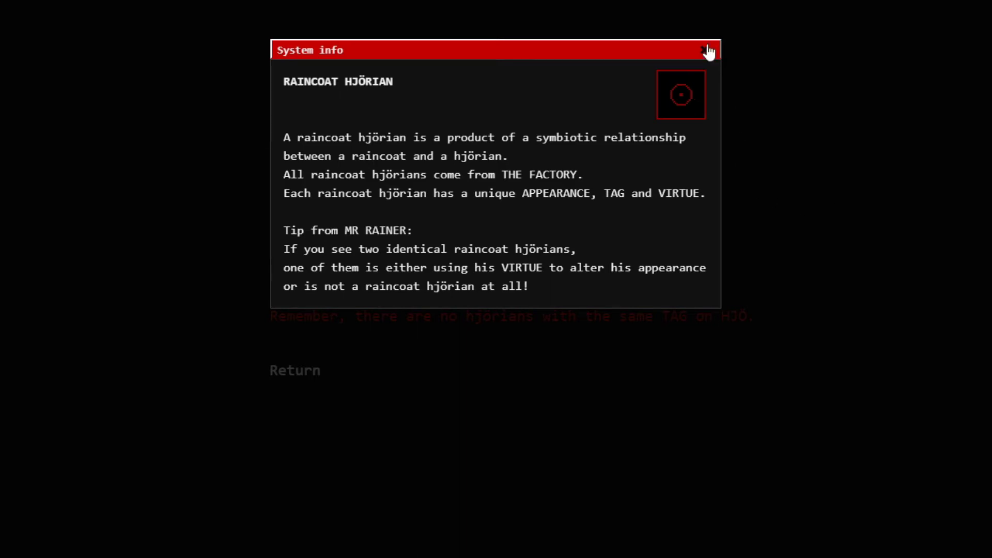
left_click(703, 50)
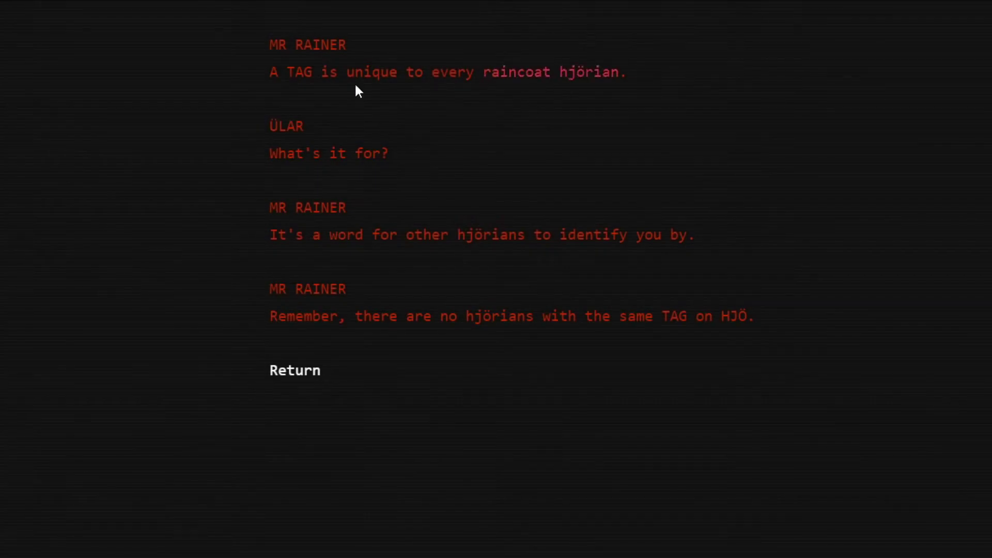
left_click(316, 372)
left_click(283, 73)
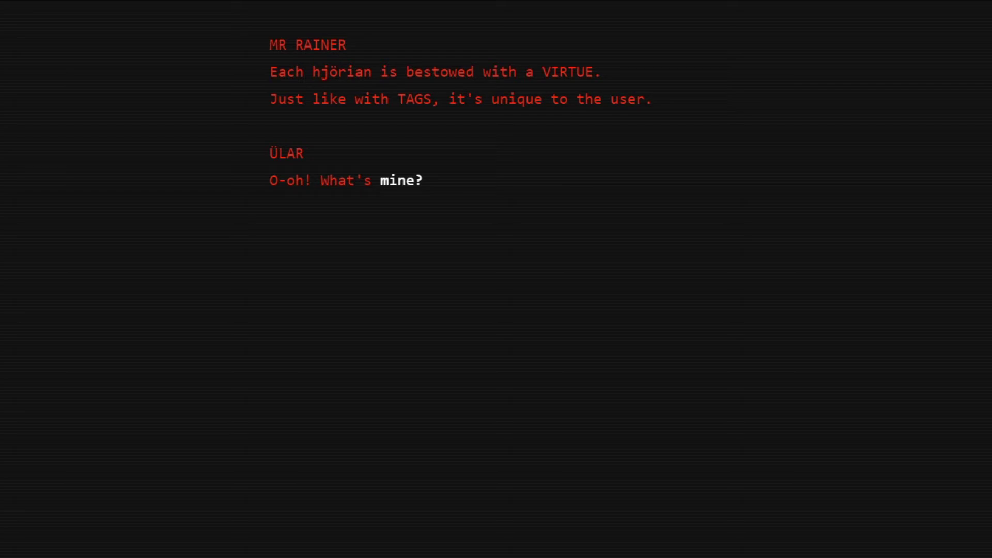
left_click(388, 179)
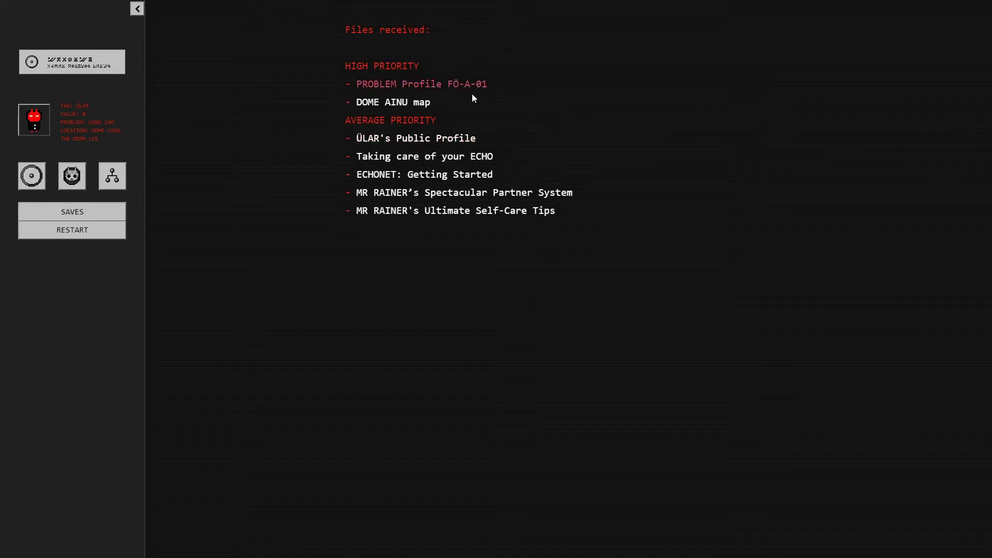
left_click(464, 158)
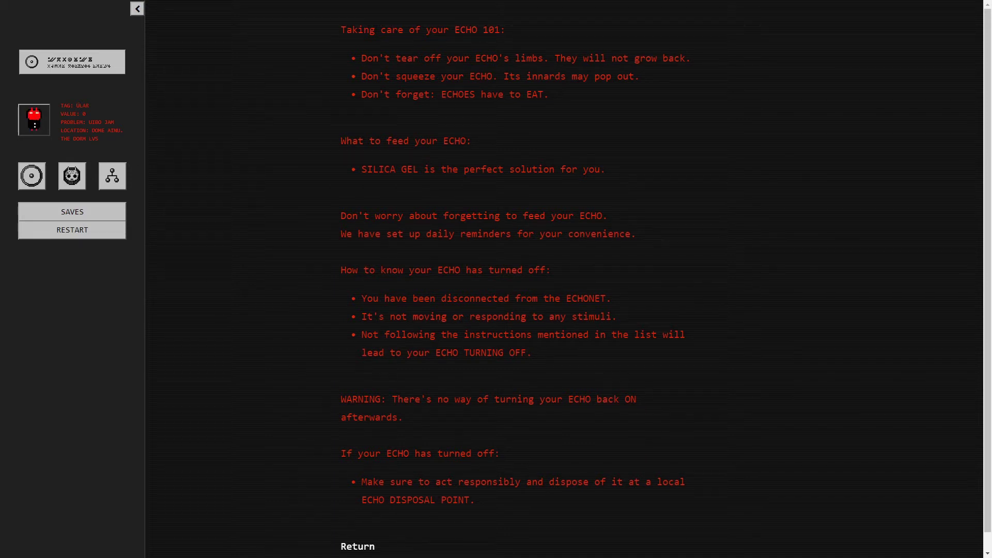
scroll(847, 274, "down", 1)
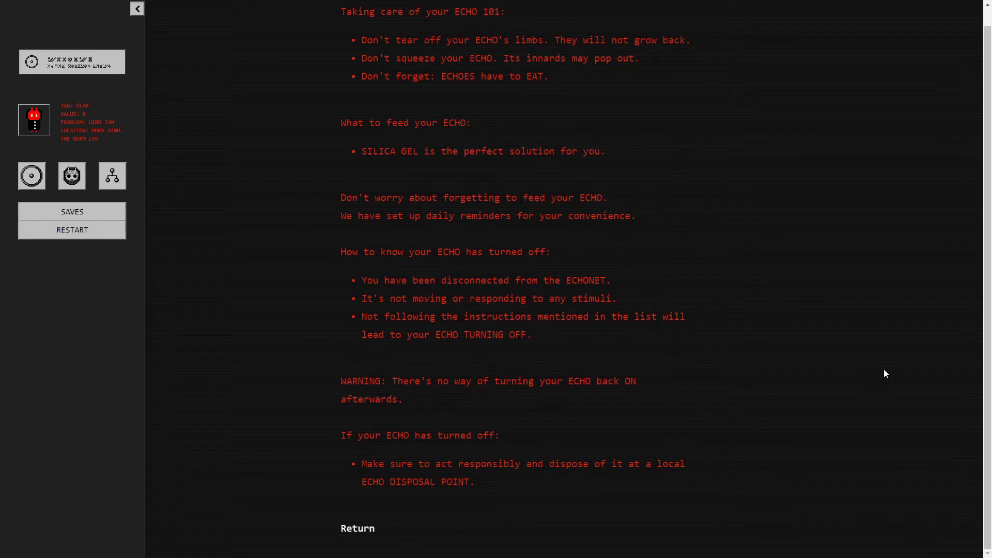
left_click(357, 530)
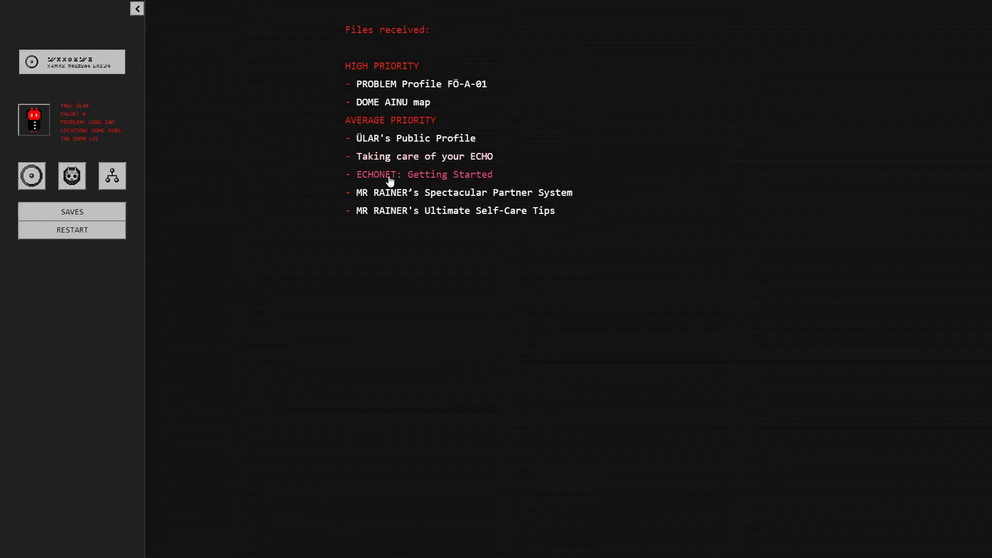
left_click(420, 181)
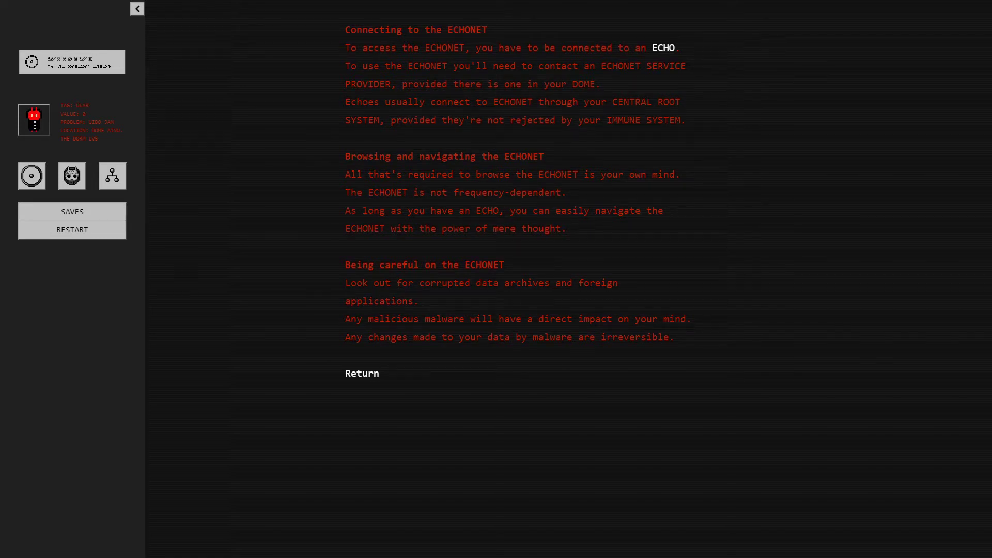
left_click(660, 49)
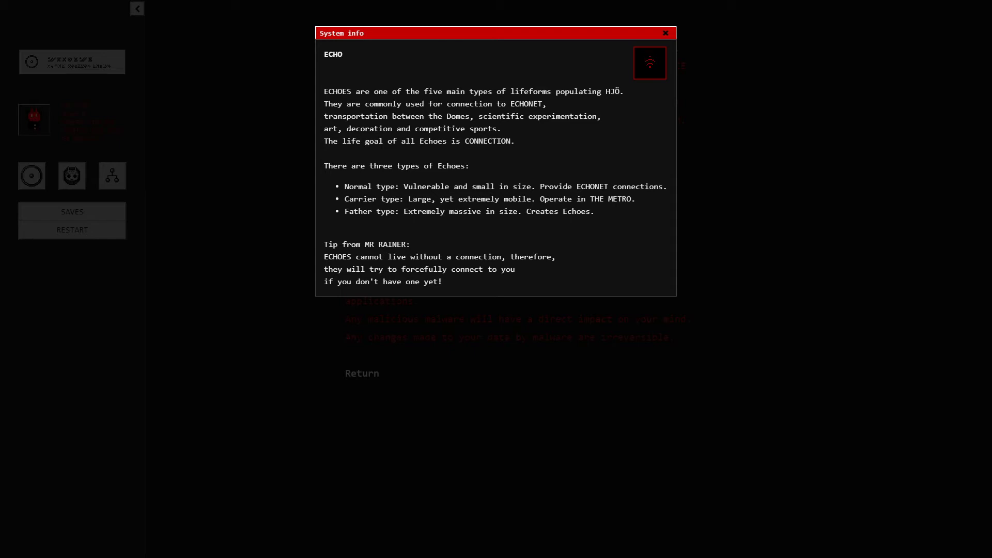
Dismiss the ECHO info and return to Files received after the Partner System guide
left_click(665, 33)
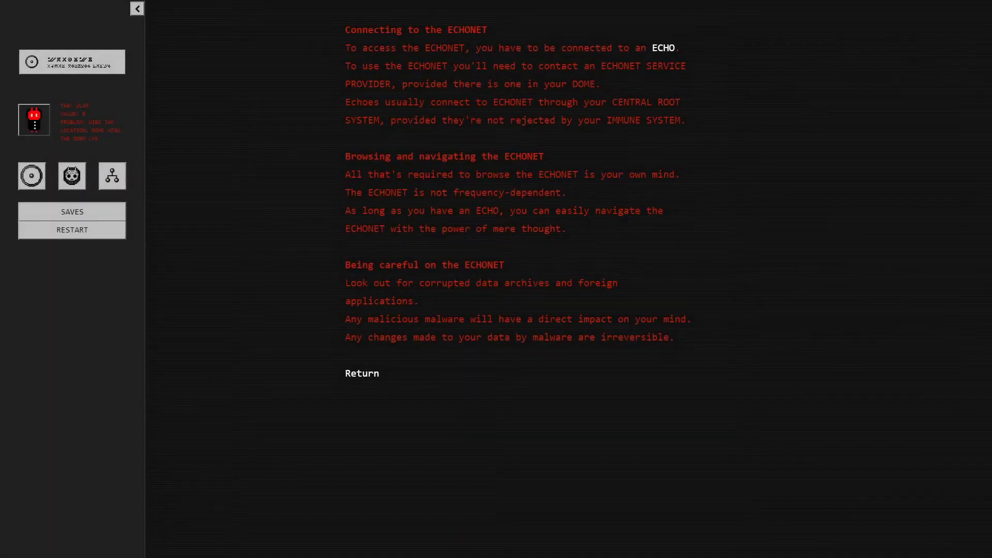
left_click(364, 381)
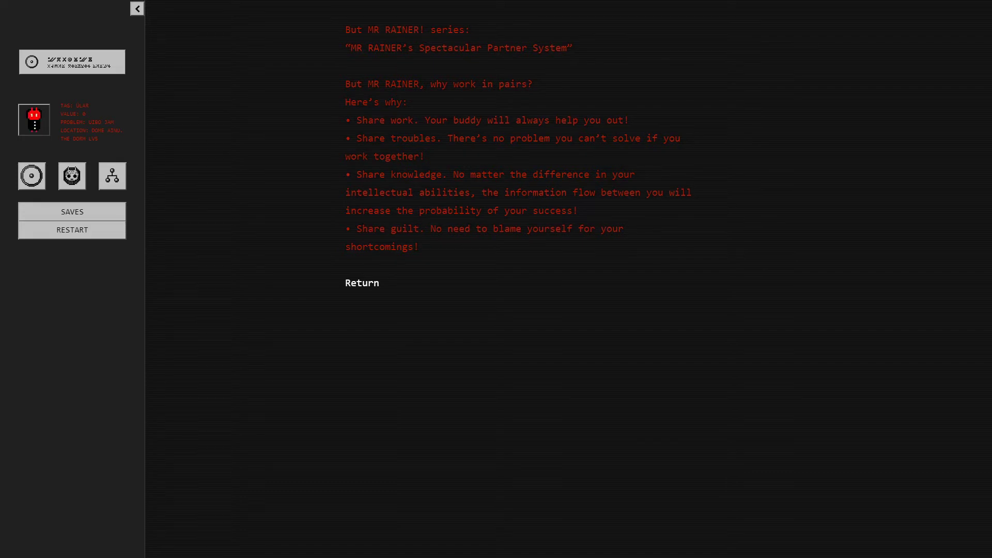
left_click(365, 286)
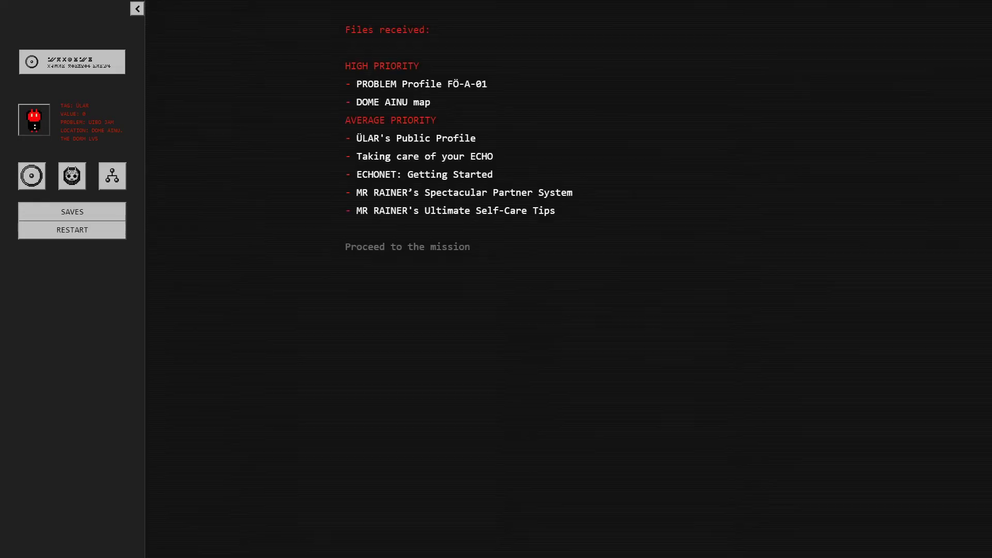
left_click(393, 216)
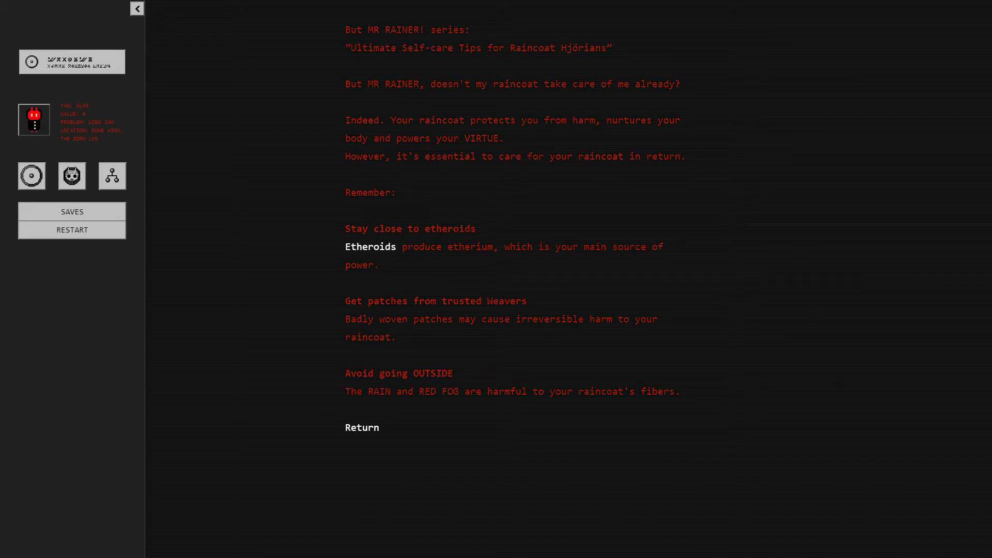
left_click(365, 247)
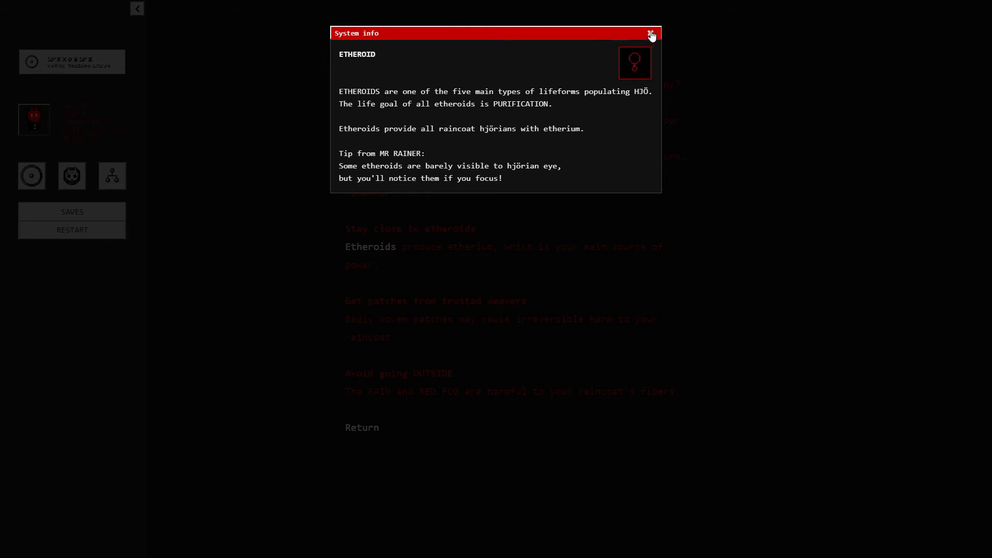
left_click(651, 35)
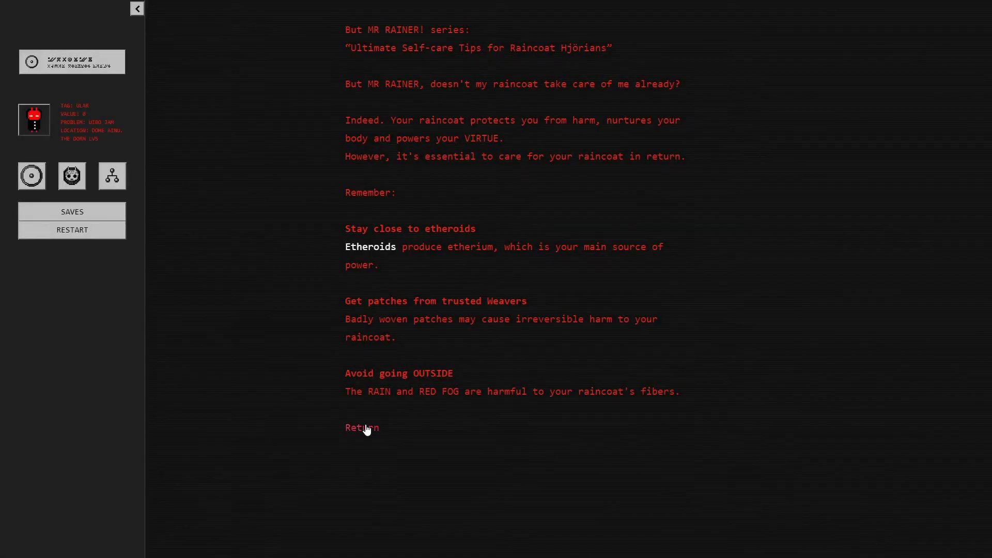
left_click(366, 428)
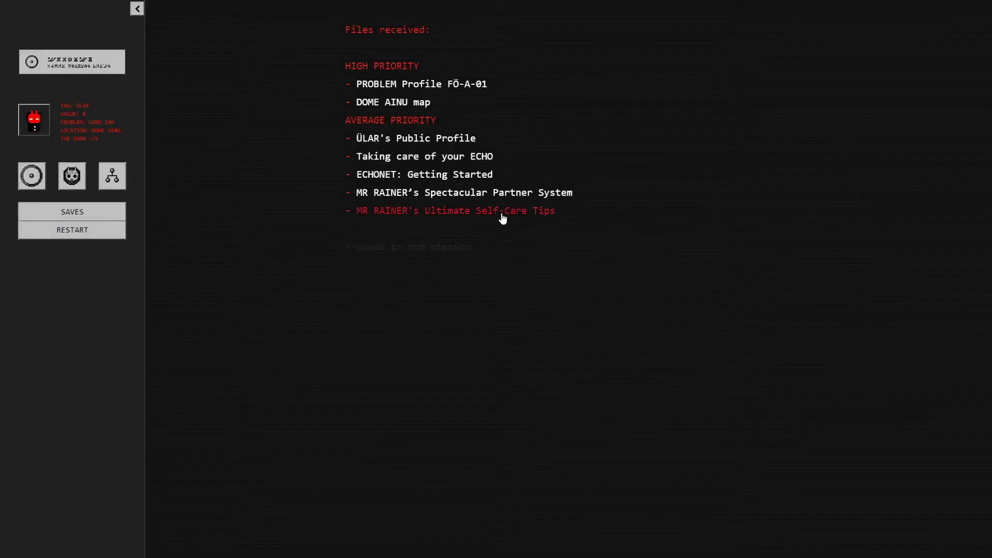
left_click(417, 81)
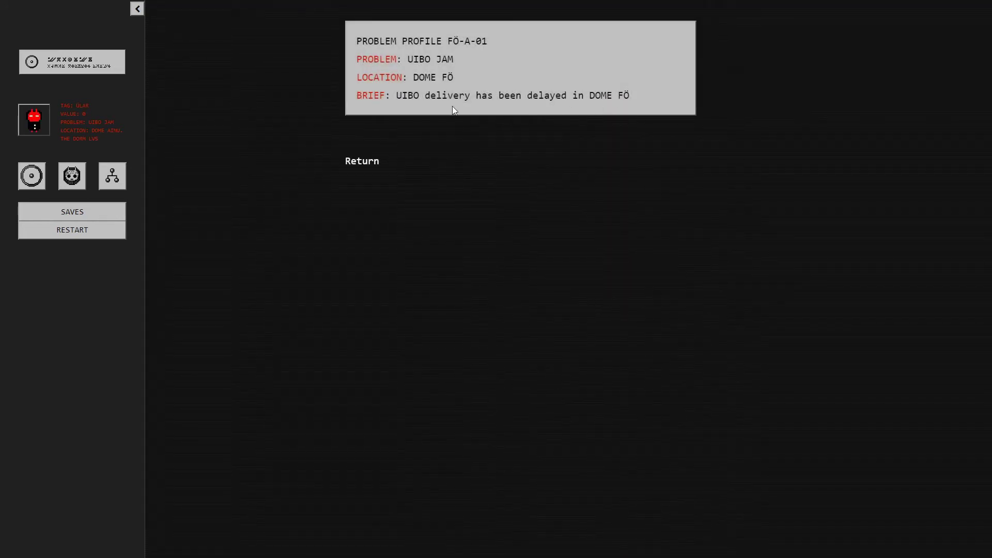
left_click(357, 161)
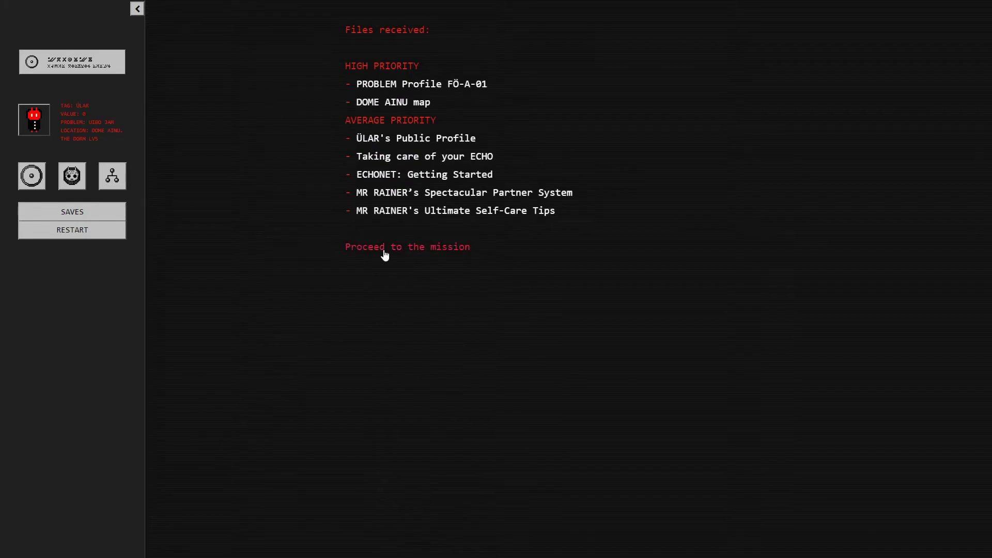
Advance Mr Rainer's starter pack explanation on toward the mission
left_click(382, 250)
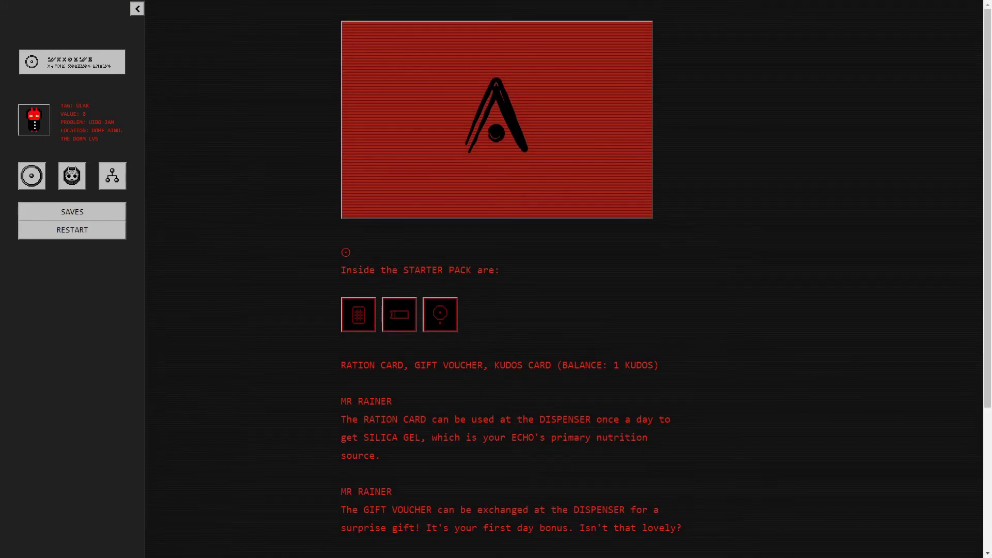
scroll(353, 271, "down", 3)
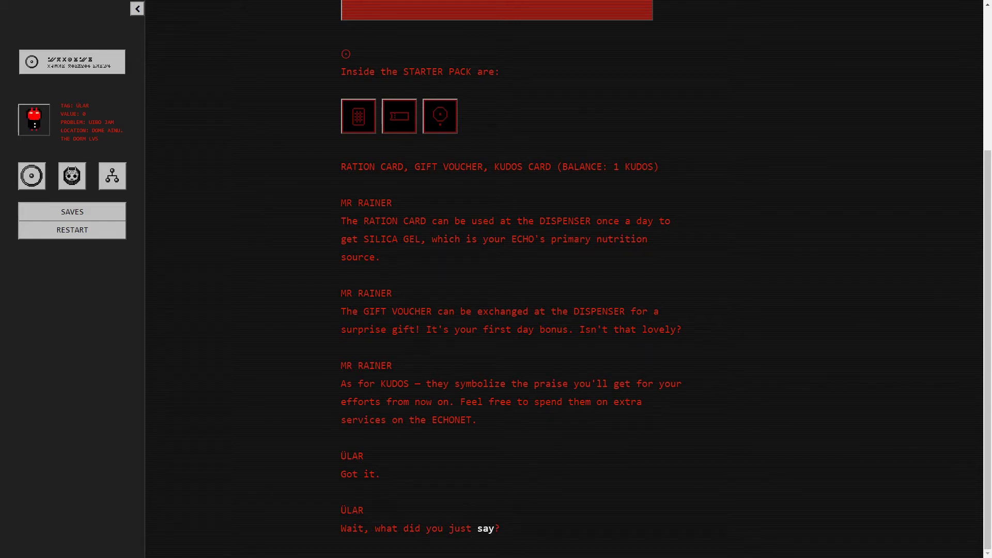
Advance past Ülar's questions, opening and closing the save slots without saving
left_click(487, 529)
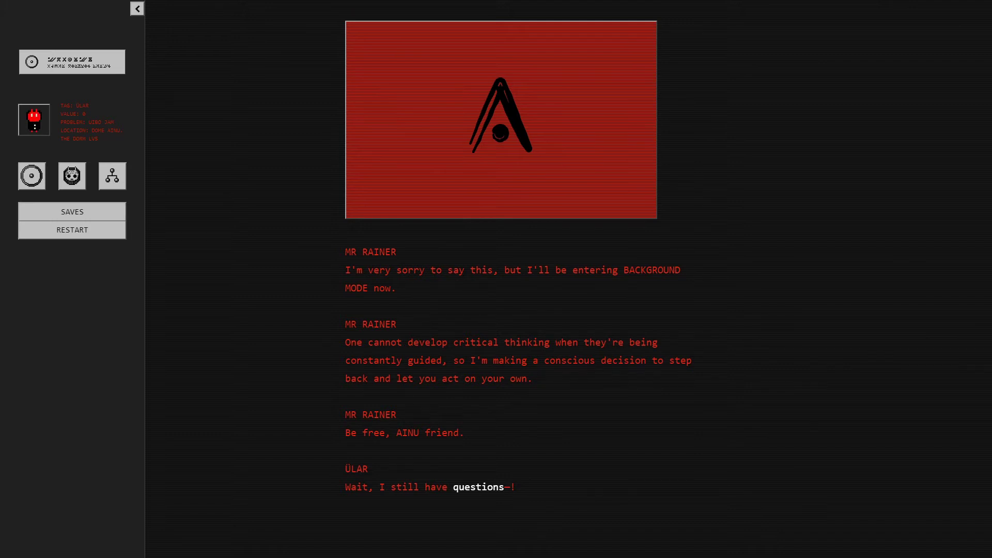
left_click(493, 488)
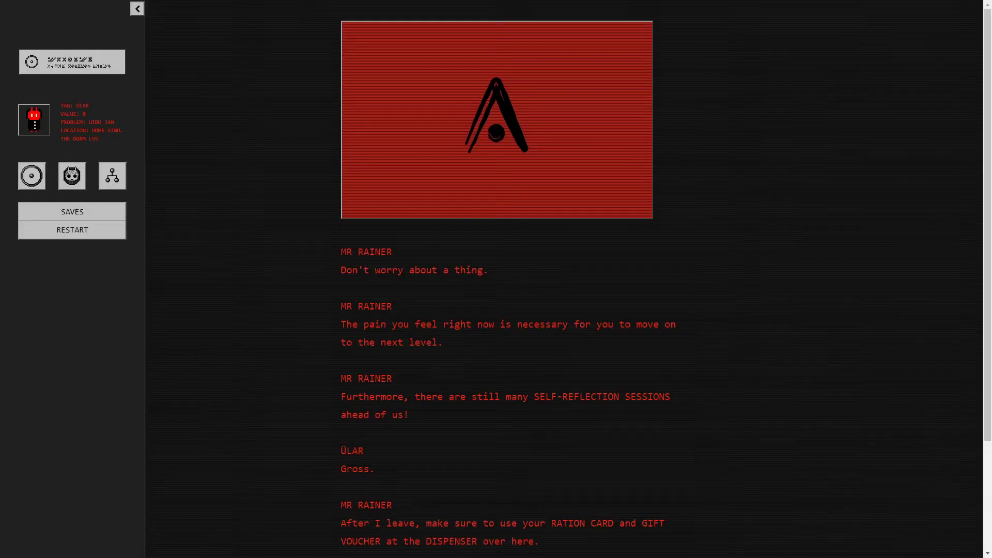
scroll(927, 409, "down", 3)
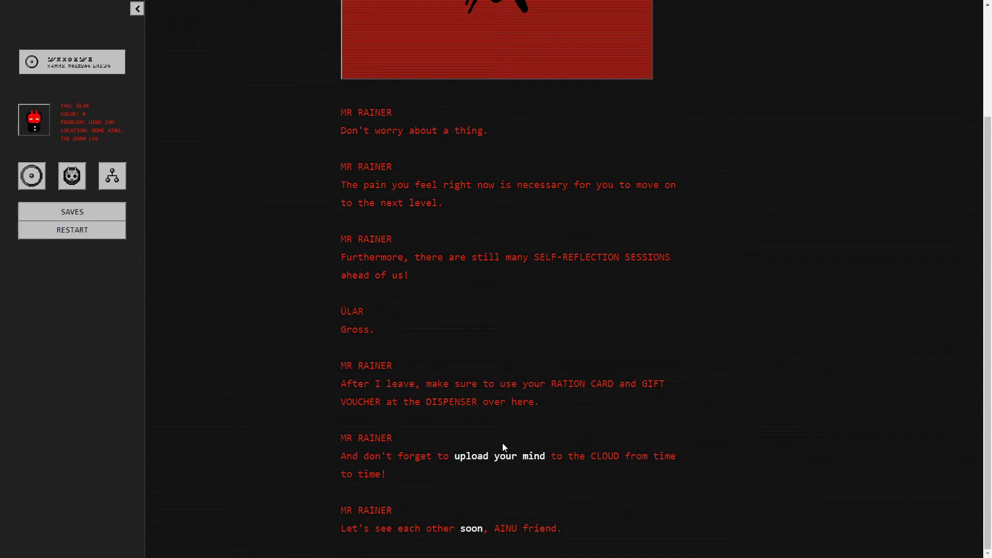
left_click(490, 459)
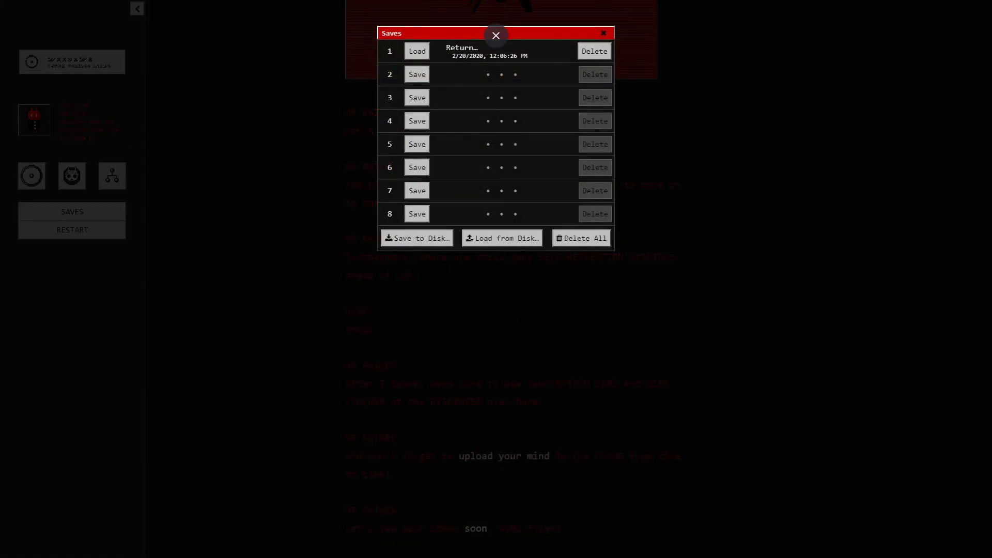
left_click(419, 80)
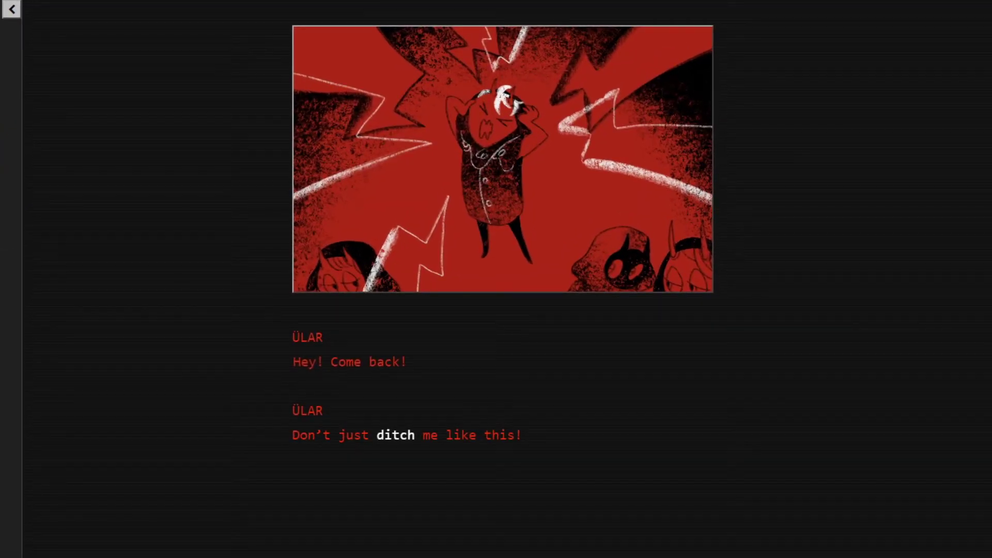
Advance past Ülar's protest and Mr Rainer's well-being auto-reply until she recalls the RATION CARD
left_click(394, 434)
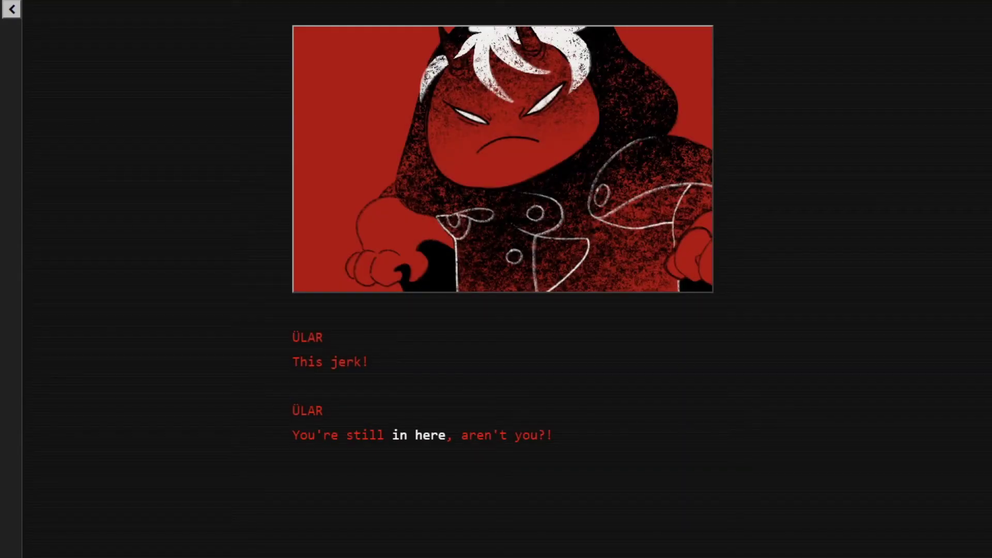
left_click(418, 436)
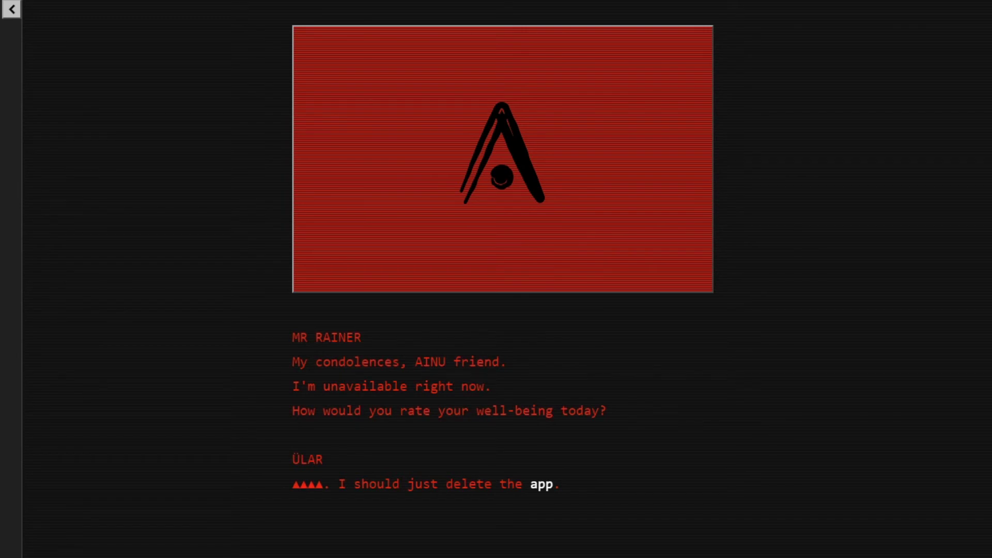
left_click(532, 490)
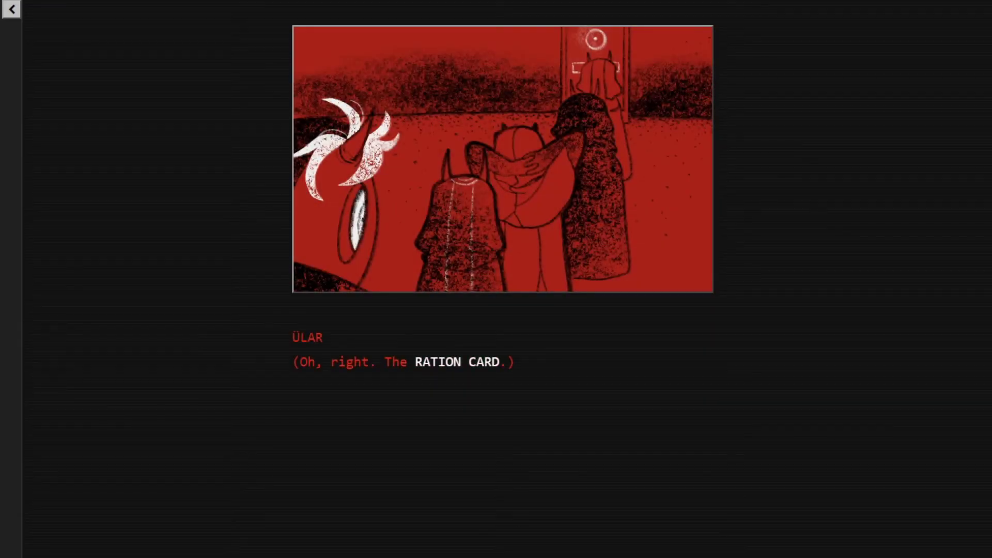
Continue through the ration card and dispenser queue lines to the 'deadweight' partner gossip
left_click(440, 363)
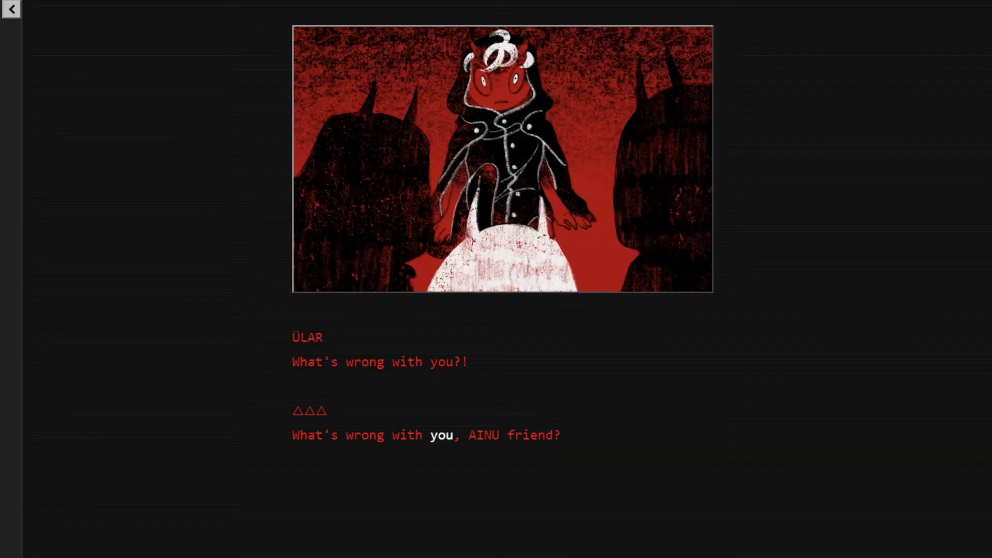
left_click(438, 437)
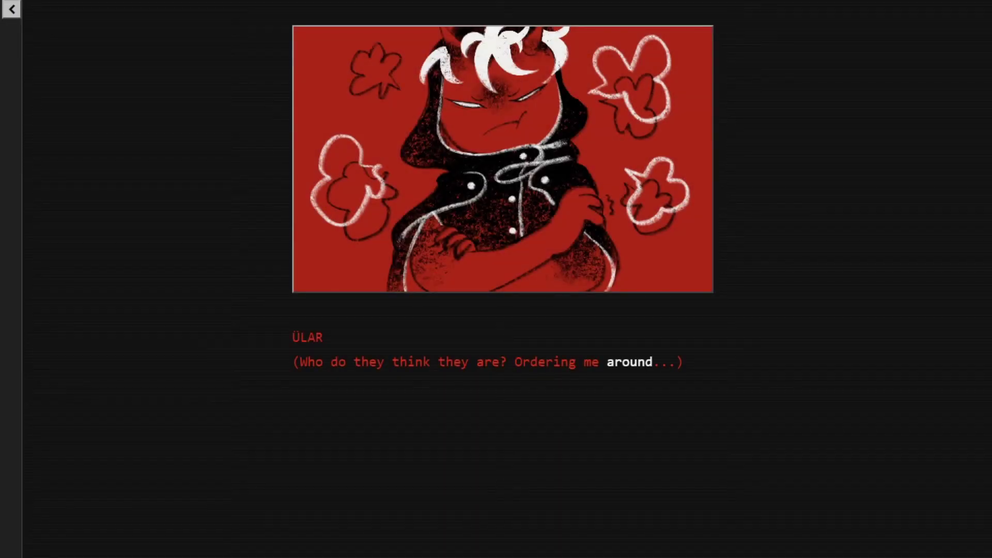
left_click(641, 364)
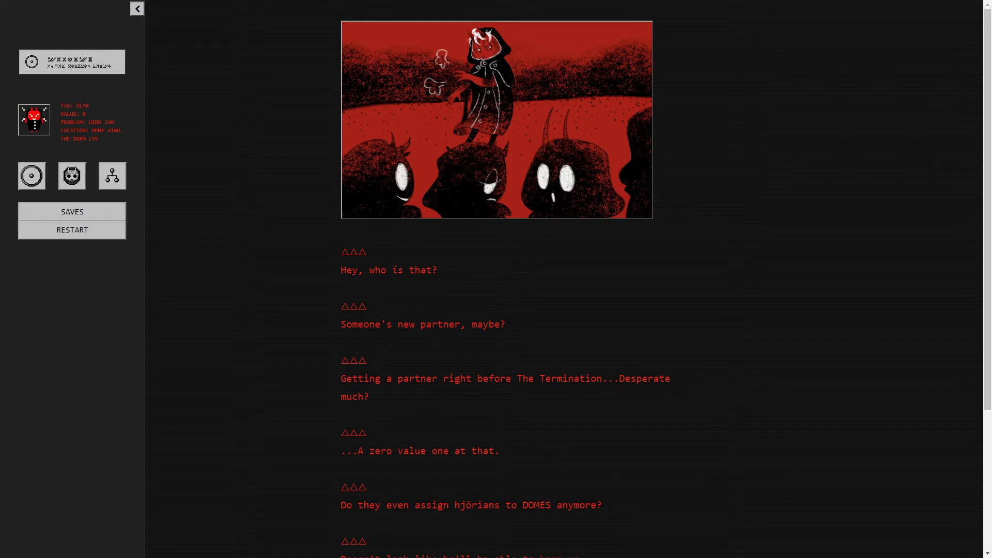
scroll(902, 402, "down", 3)
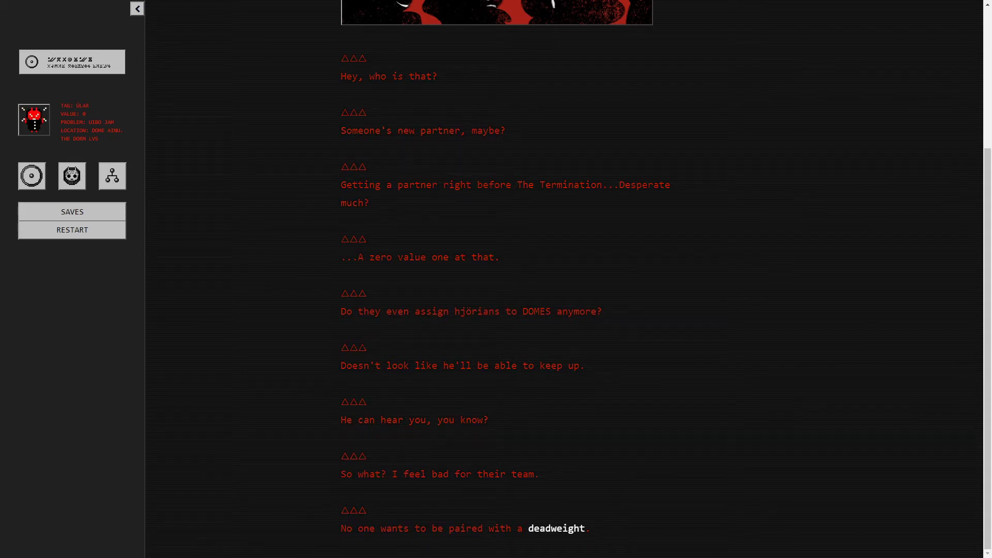
Advance past the gossip to Ülar's 'show them' resolve and HEINO's return
left_click(577, 532)
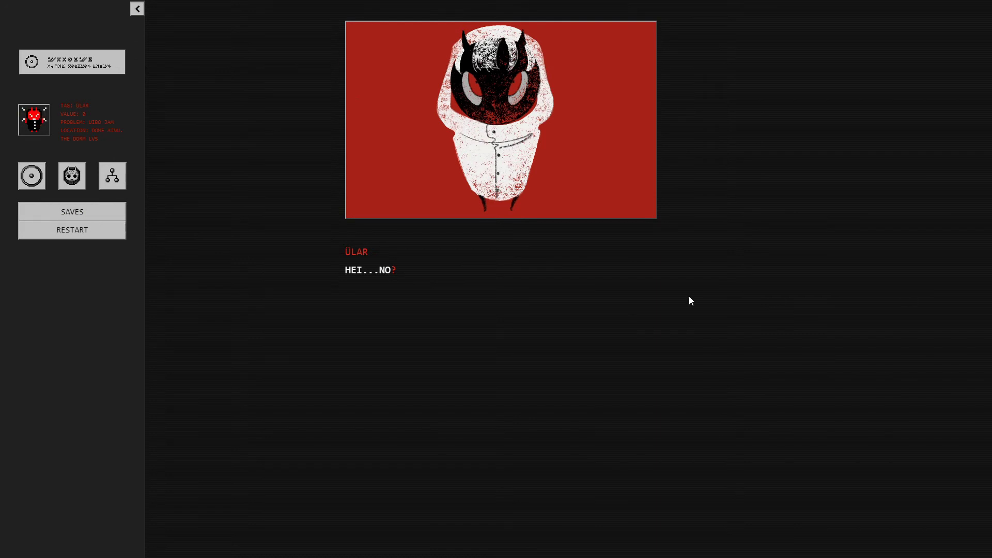
Continue past the partner introduction until the dispenser gives silica gel but no gift
left_click(383, 274)
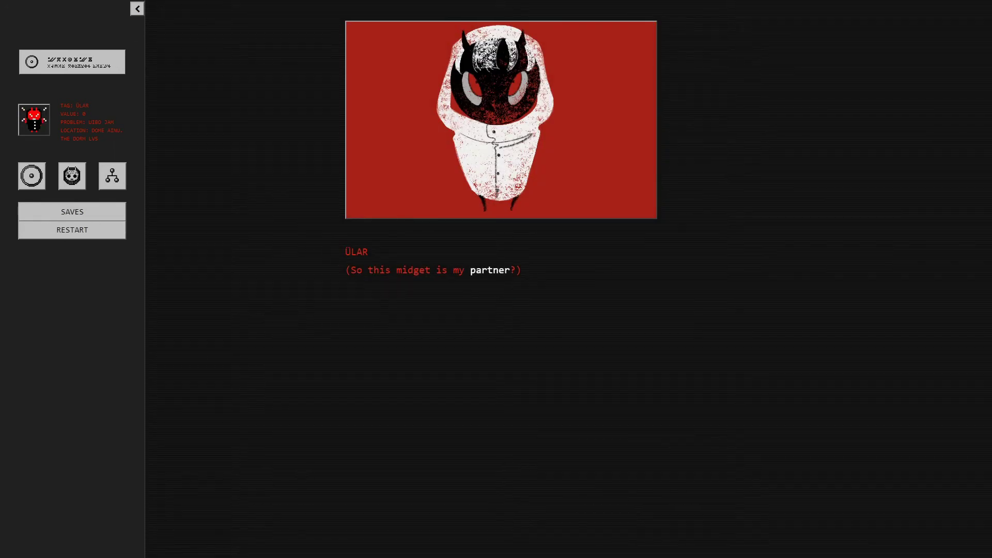
left_click(489, 277)
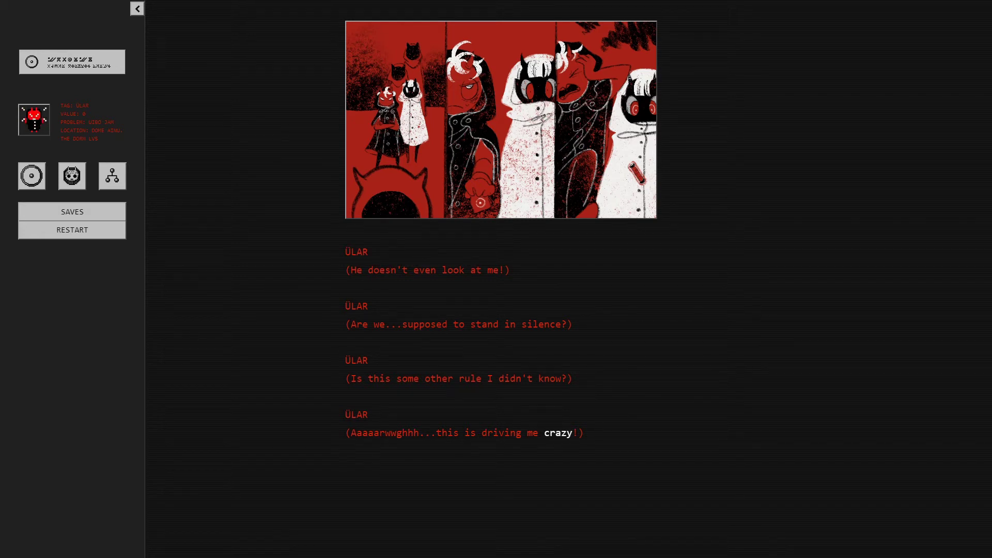
left_click(572, 436)
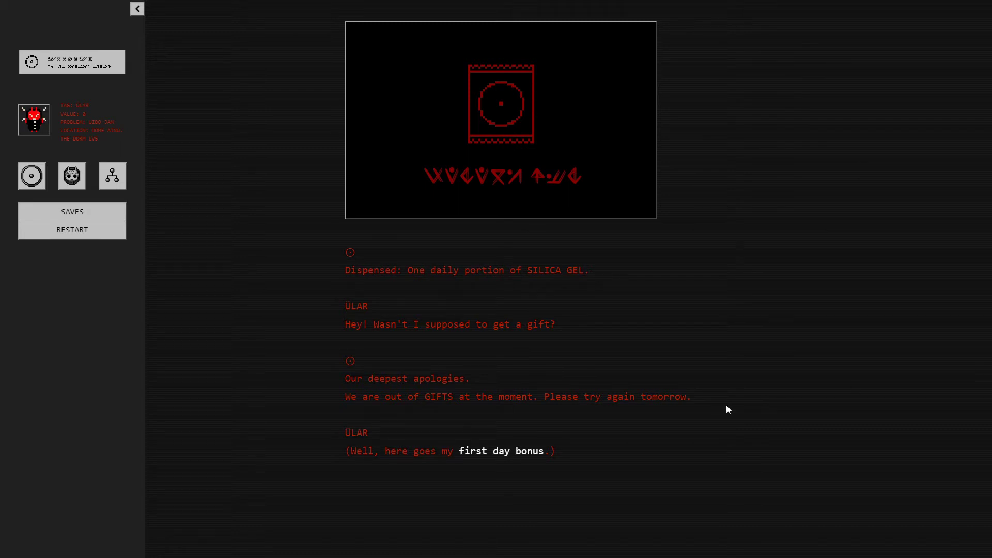
Move past the missed first day bonus to Ülar's DOME FÖ question and the partner close-up
left_click(499, 451)
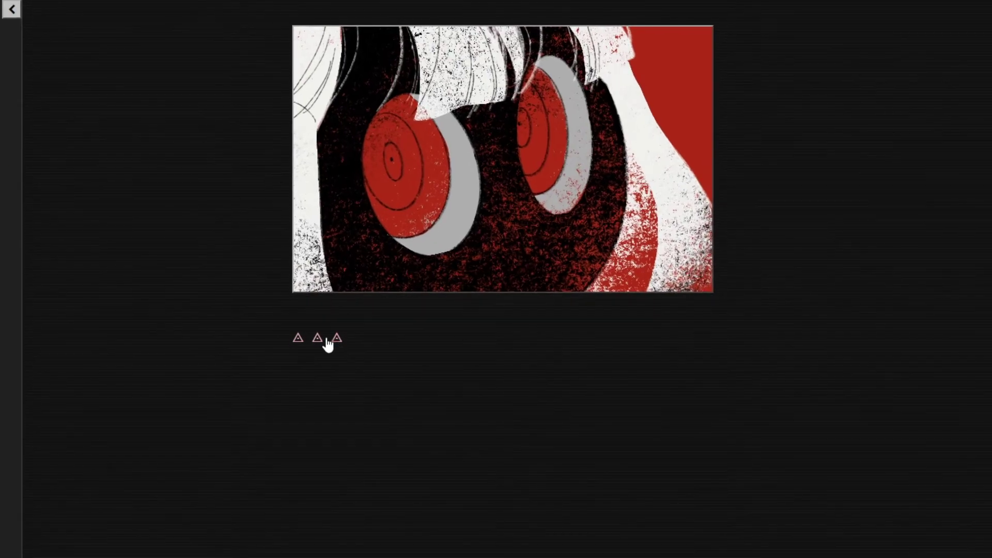
Chase HEINO through the corridor to the huge staircase in Ainu Metro Station
left_click(325, 338)
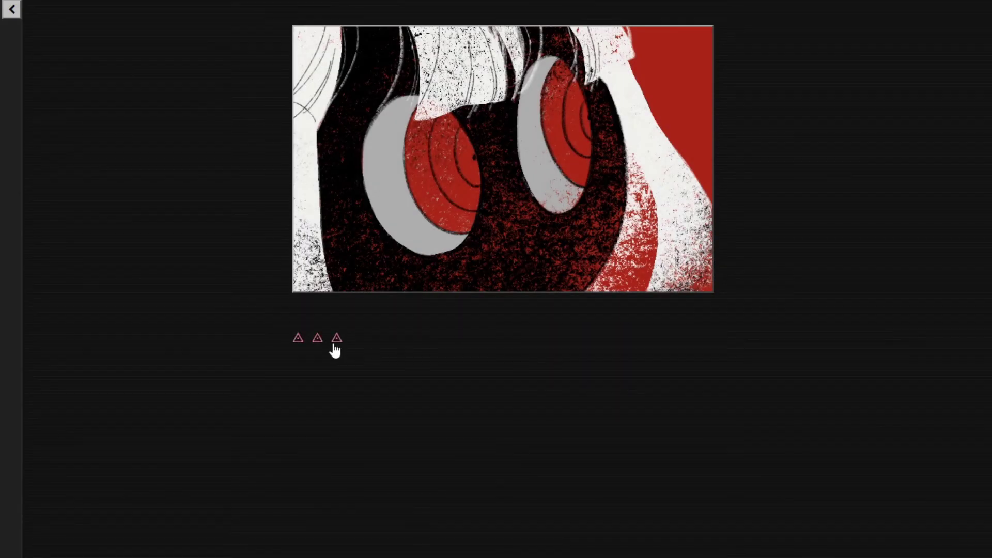
left_click(327, 341)
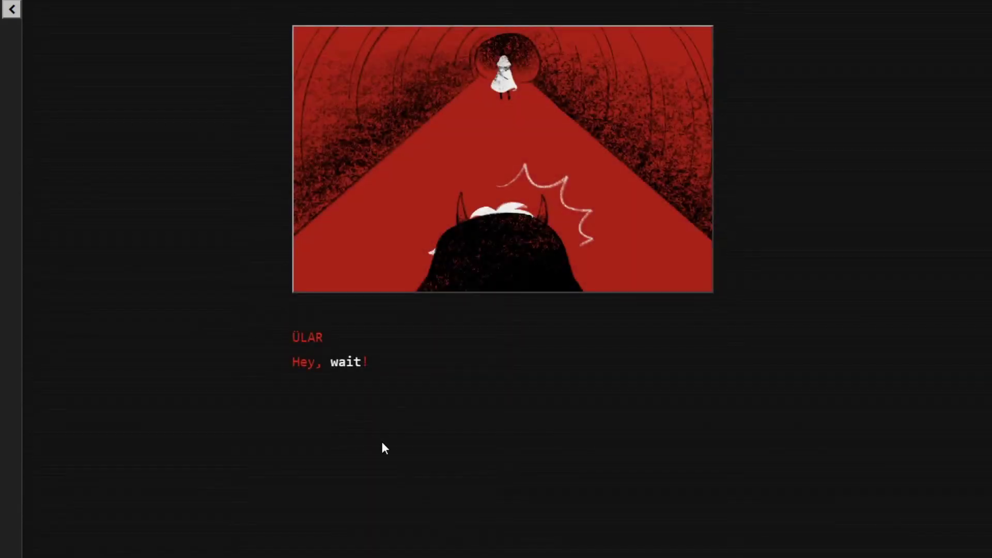
left_click(348, 375)
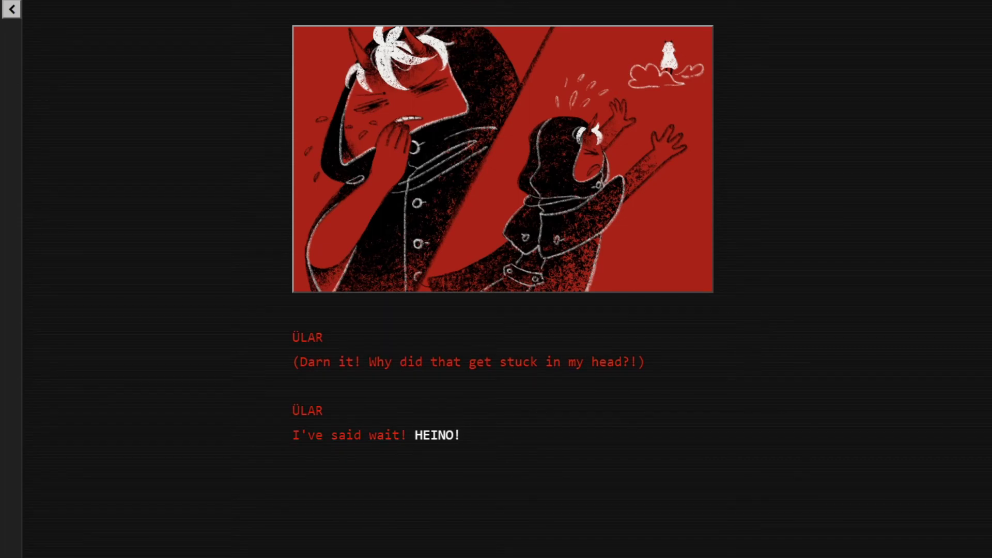
left_click(438, 436)
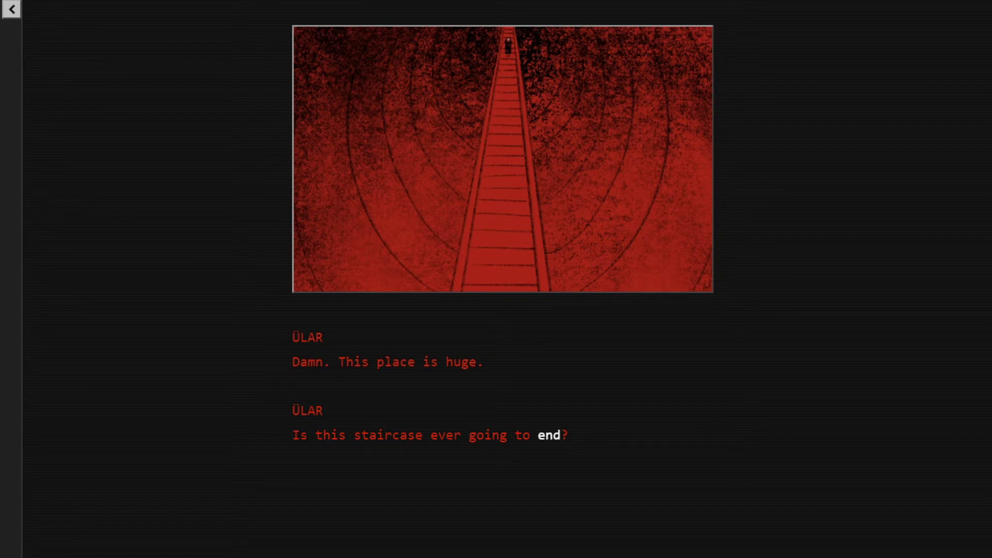
key("Escape")
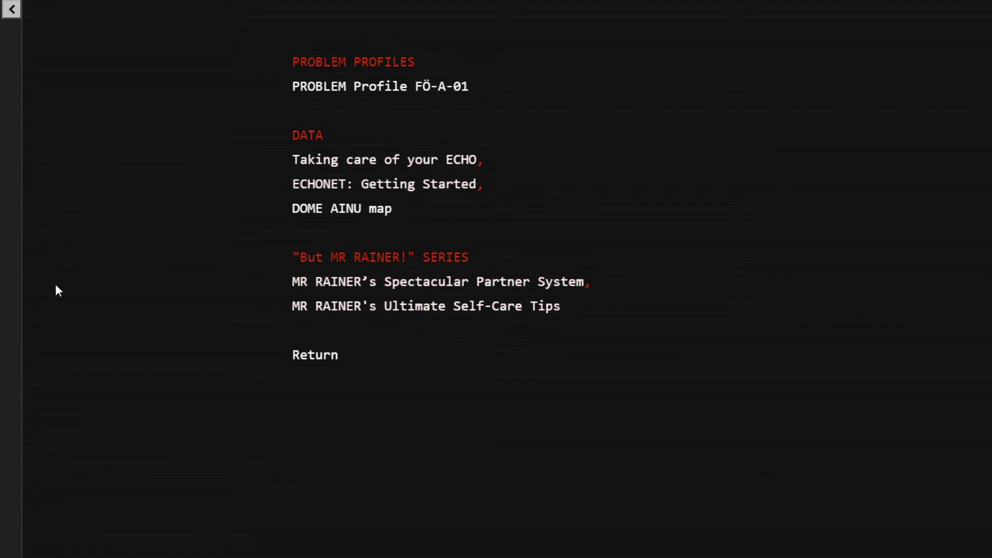
left_click(380, 87)
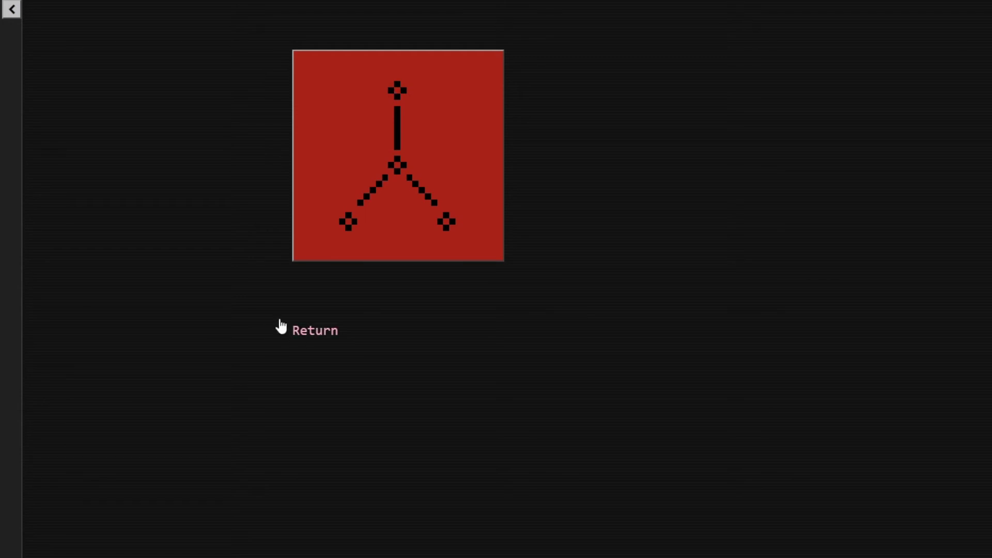
key("s")
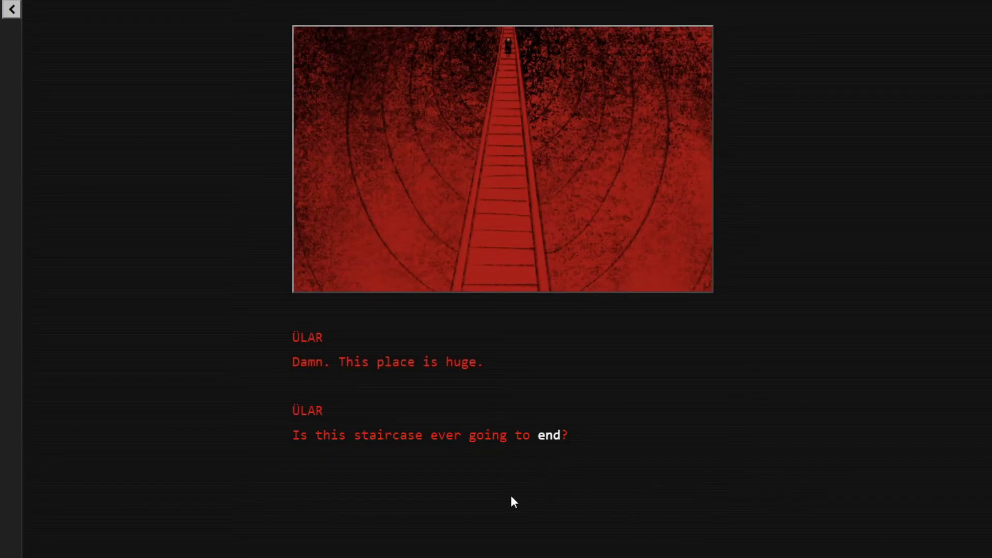
Advance through the carrier announcement and Ülar's dome map questions to the white-hooded crowd
left_click(545, 437)
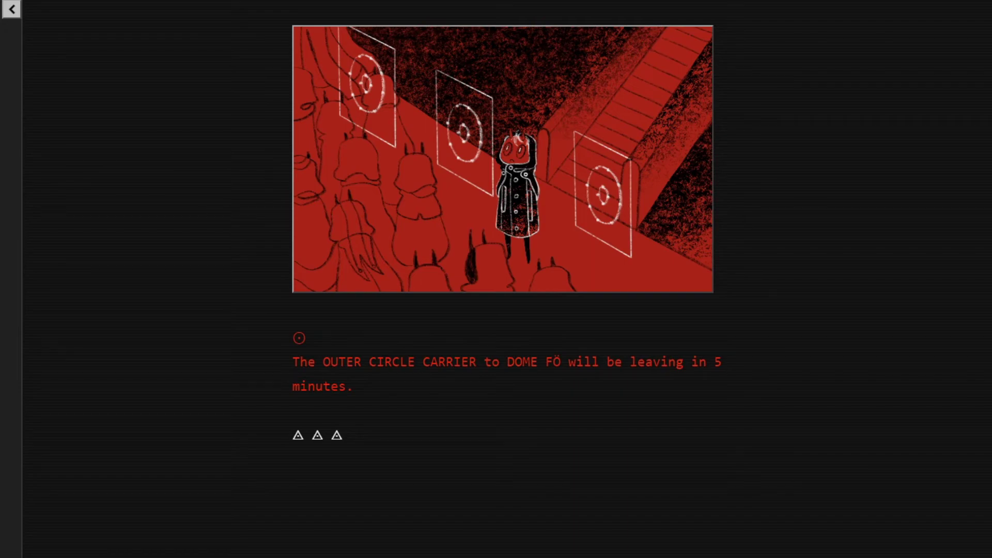
left_click(303, 439)
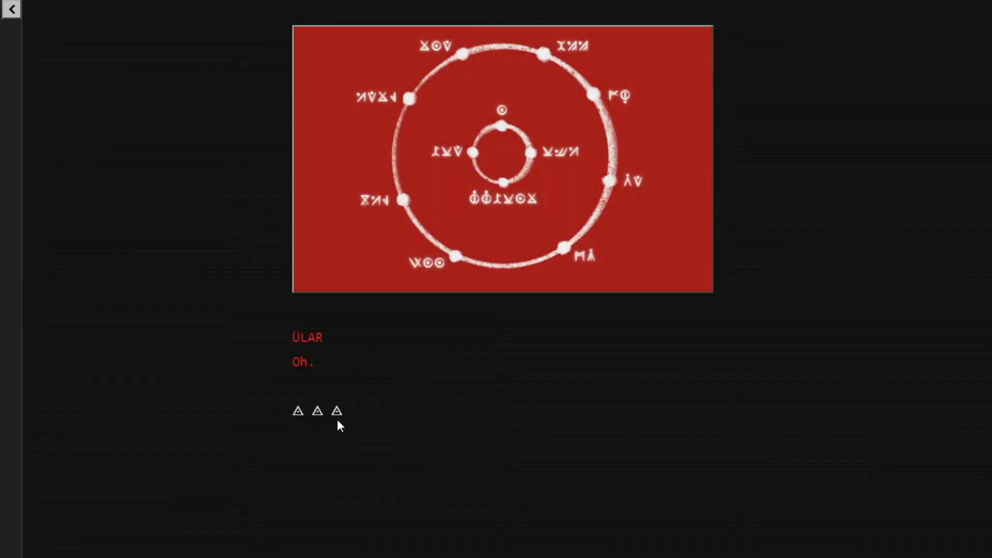
left_click(336, 418)
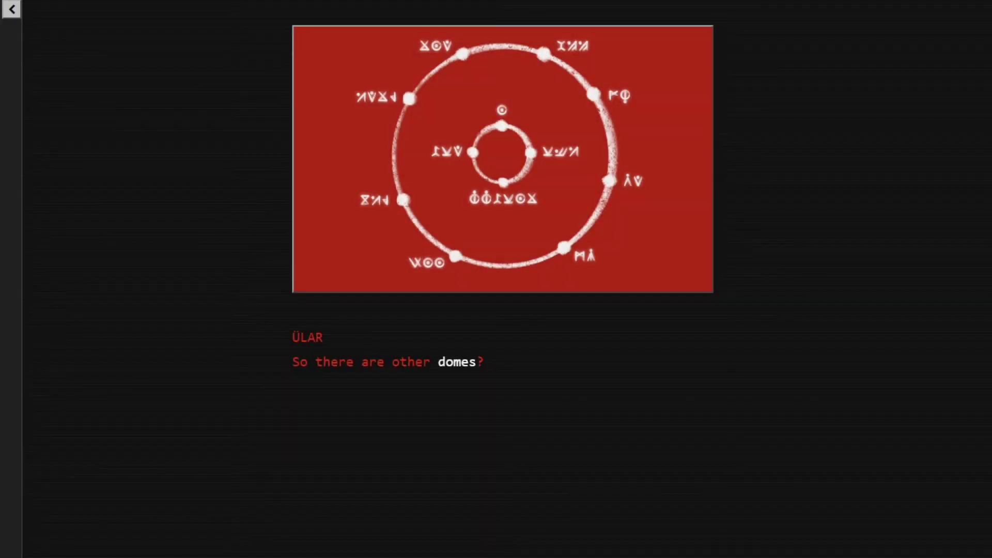
left_click(455, 363)
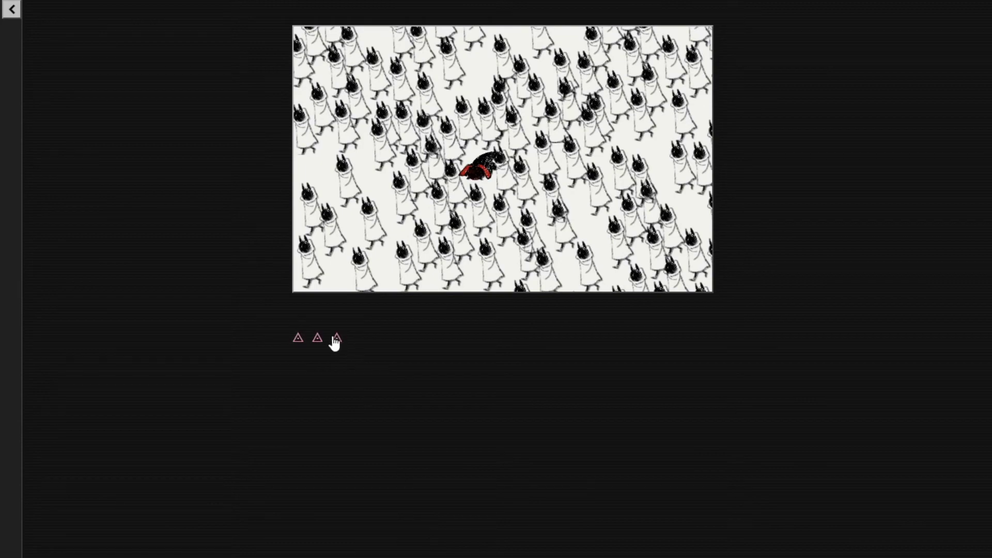
Push through the crowd and three-panel scene to Ülar's 'I'll do it!' and the glowing tunnel emblem
left_click(335, 343)
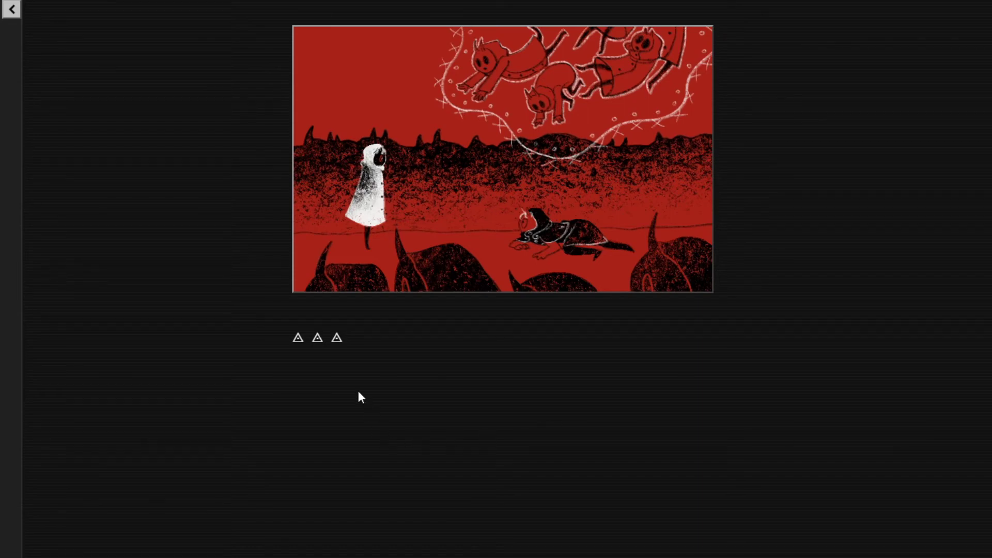
left_click(308, 341)
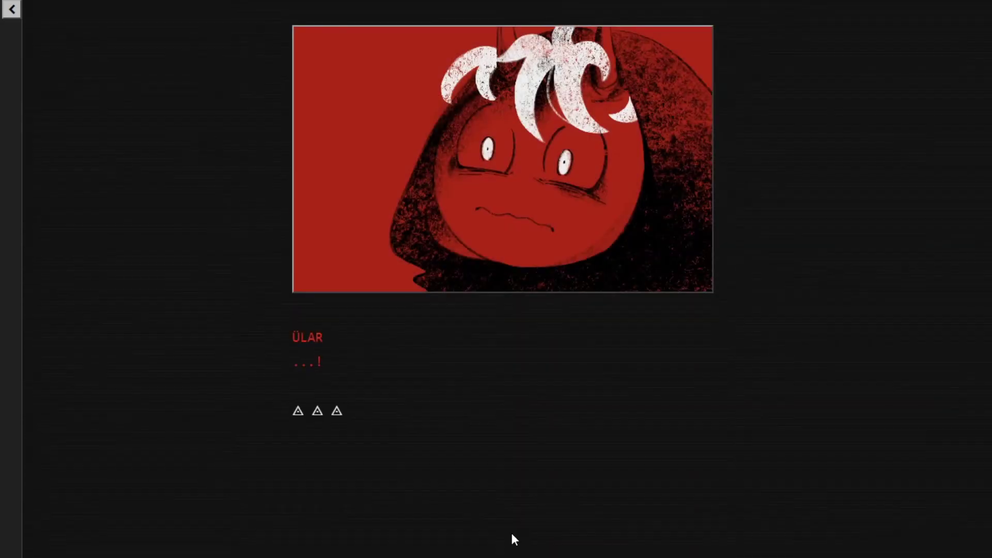
left_click(315, 413)
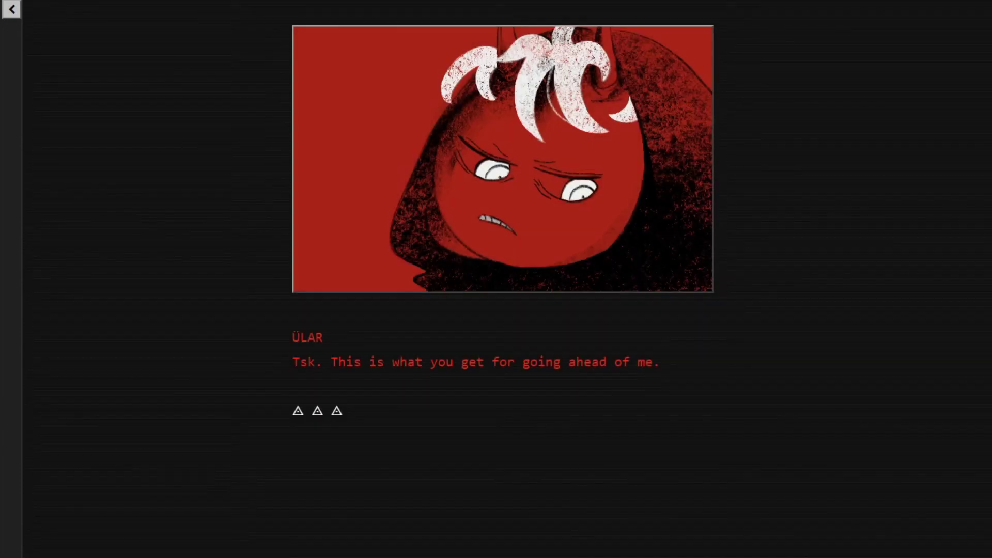
left_click(324, 412)
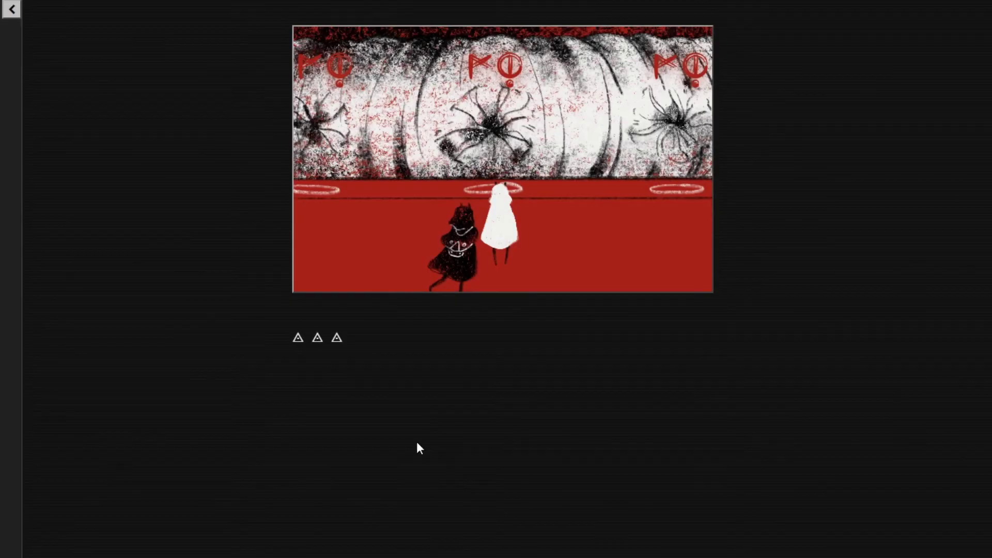
left_click(336, 353)
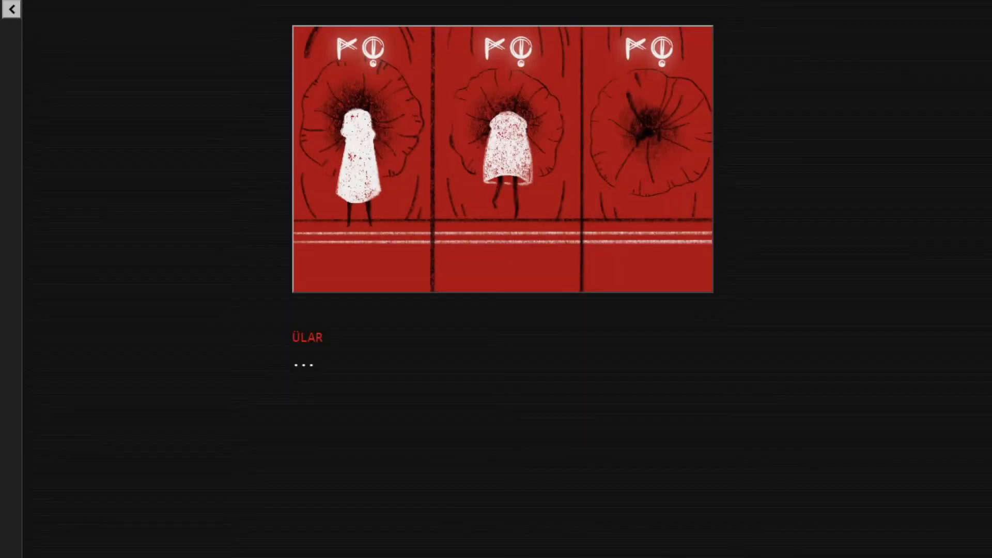
left_click(307, 369)
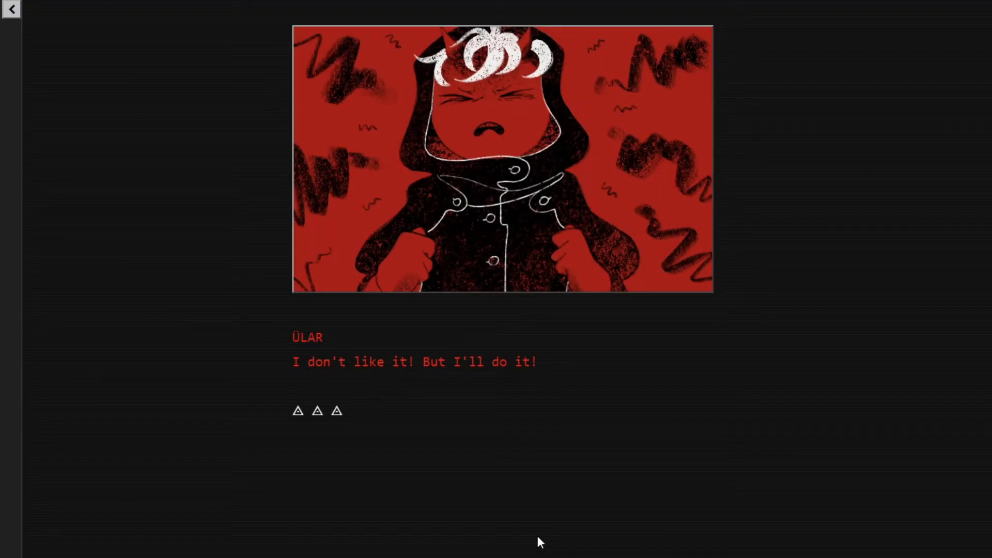
left_click(317, 412)
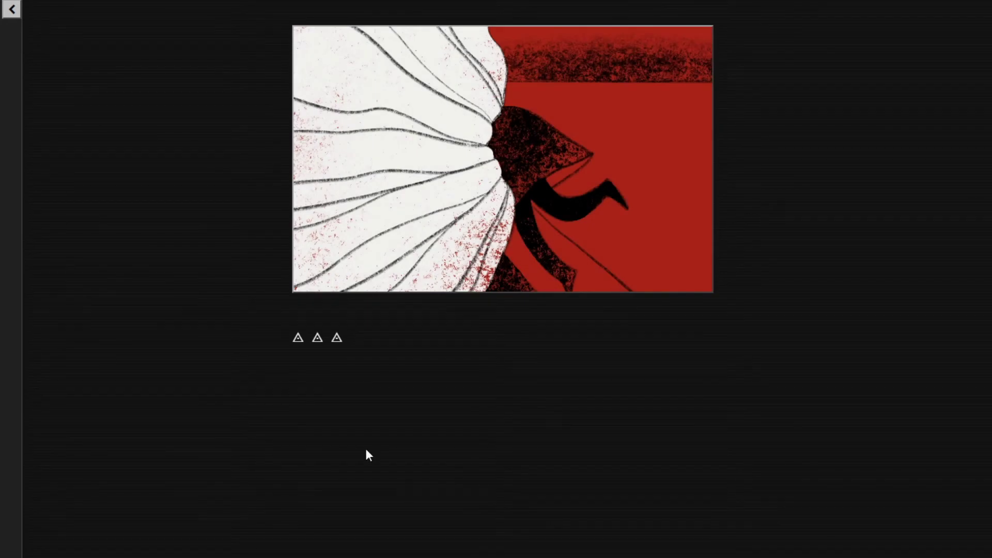
left_click(330, 341)
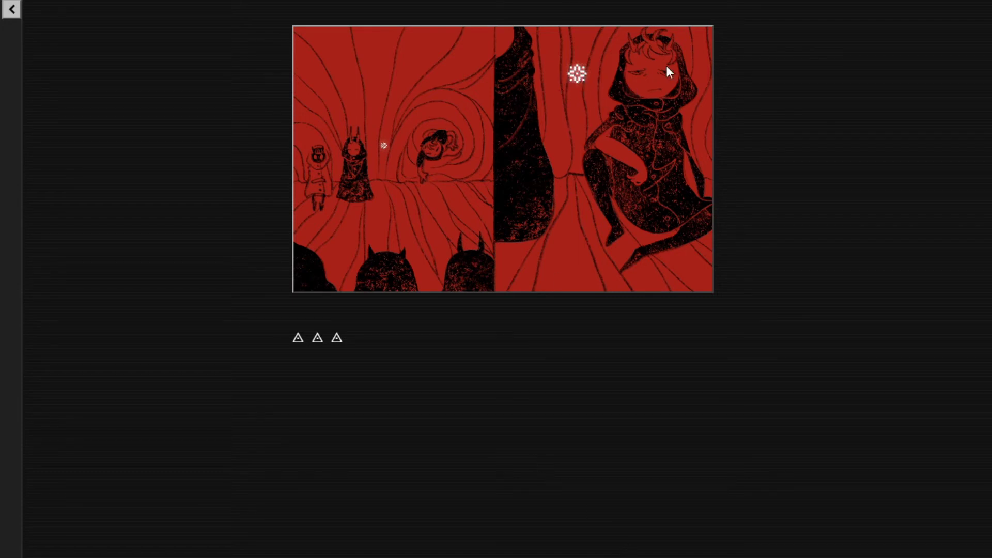
Inspect the glowing emblem to reveal the QS code, then read and close its explanation
left_click(319, 340)
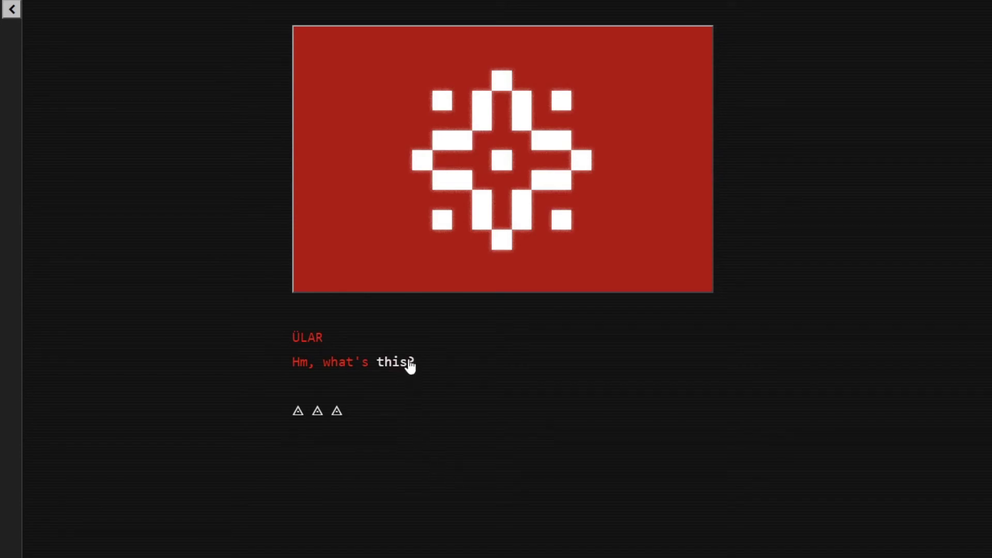
left_click(393, 366)
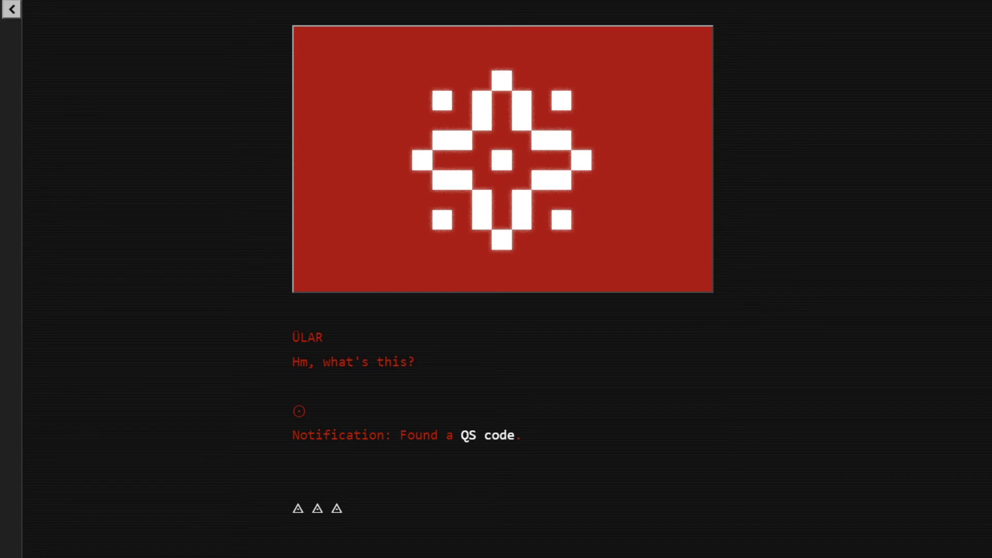
left_click(489, 436)
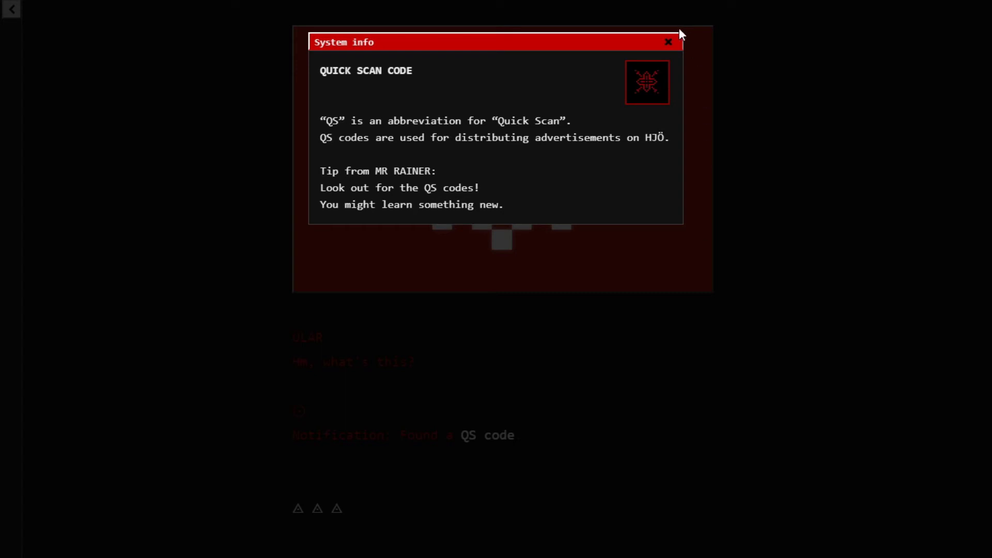
left_click(665, 43)
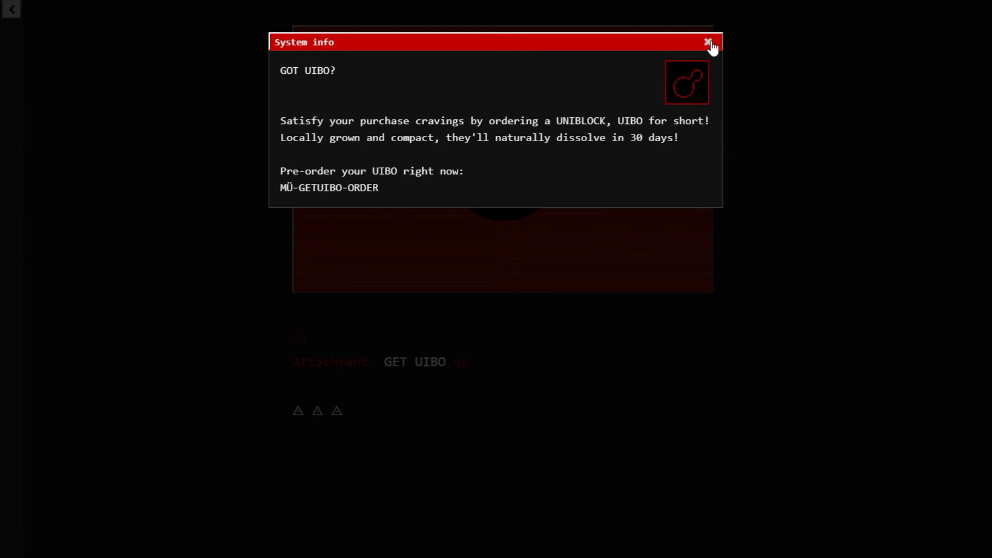
Dismiss the advertisement, then open and close the GET UIBO.qs attachment
left_click(707, 42)
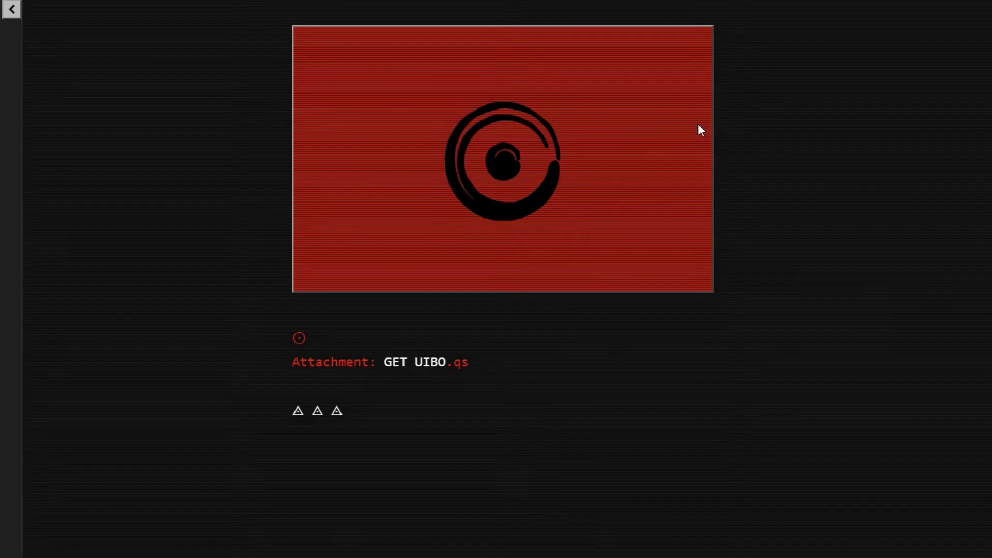
left_click(427, 369)
left_click(430, 362)
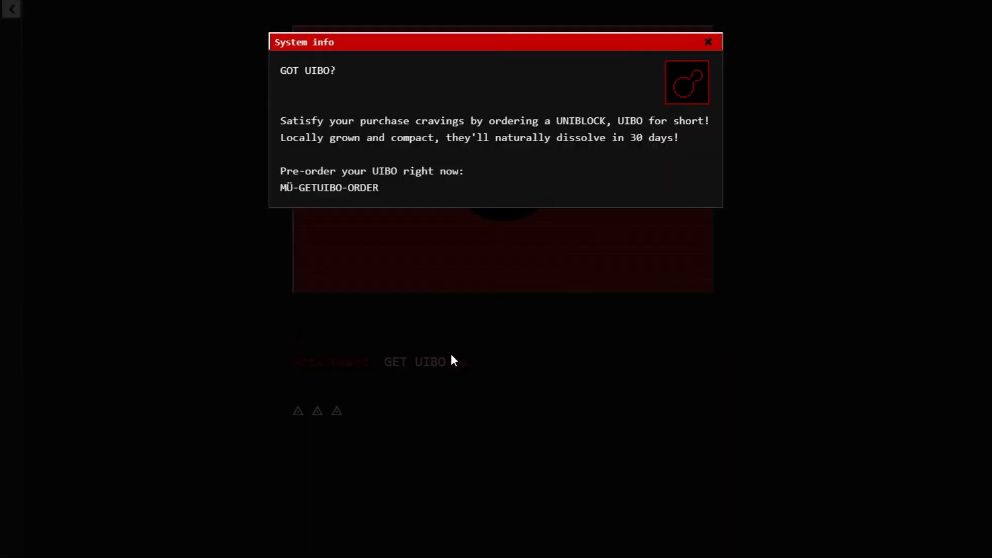
left_click(708, 43)
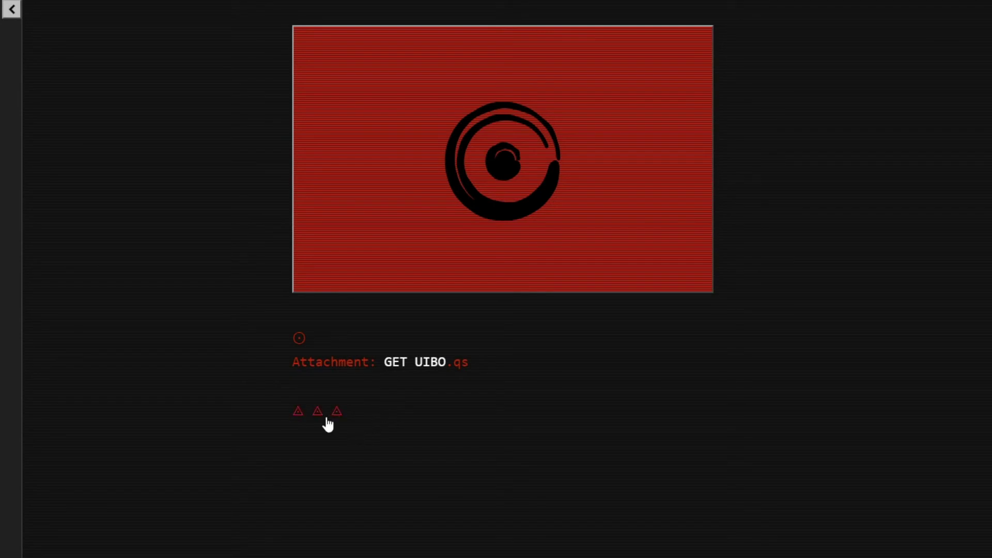
Follow Ülar's thoughts about the stranger and her hunger until 'Please feed your ECHO' appears
left_click(326, 417)
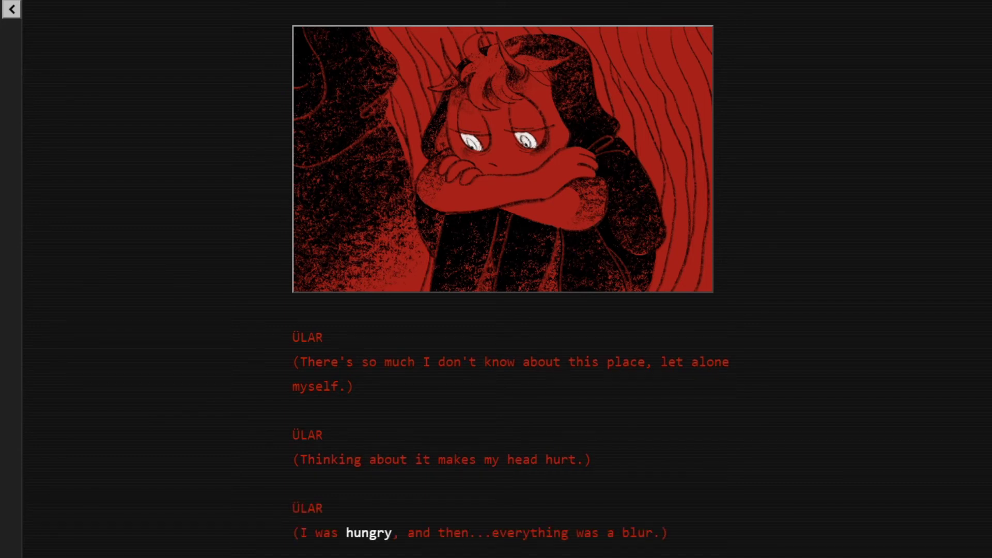
left_click(381, 537)
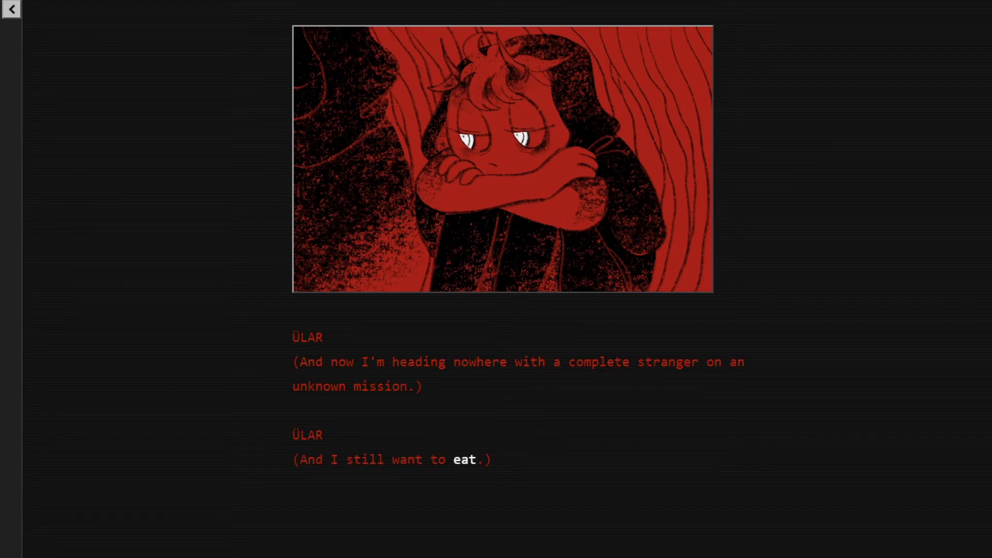
left_click(466, 461)
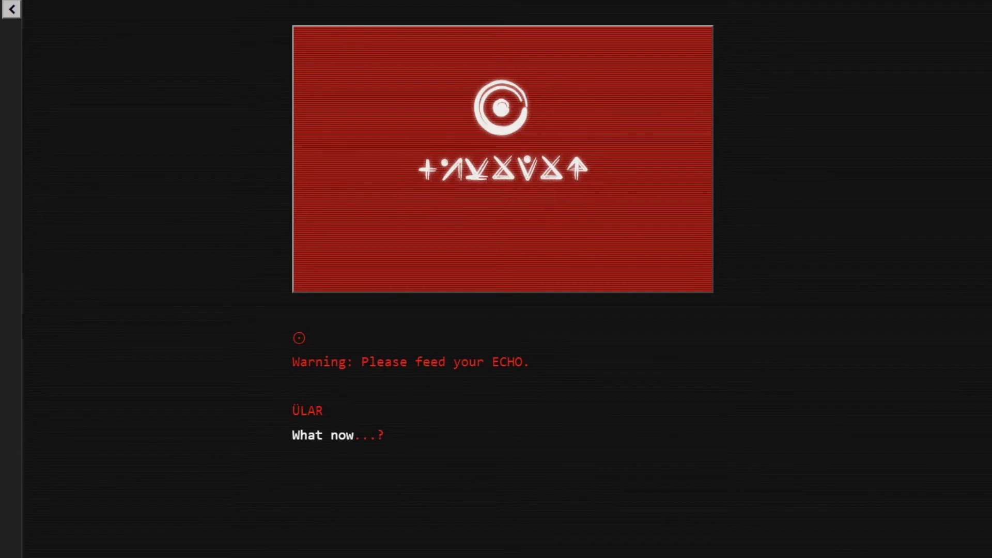
Follow the 'invisible' and 'don't get it' links past the warning and Ülar's ECHO questions
left_click(336, 439)
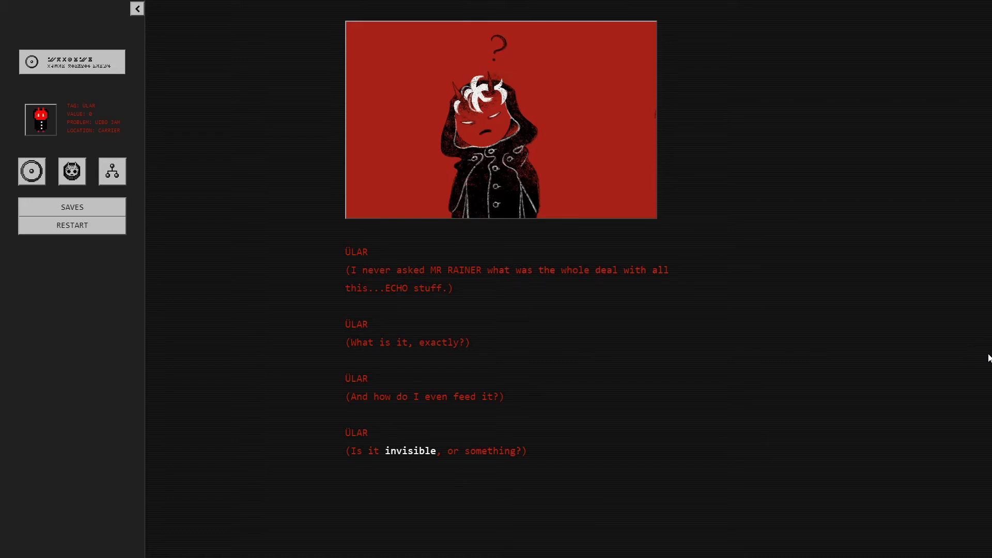
left_click(411, 454)
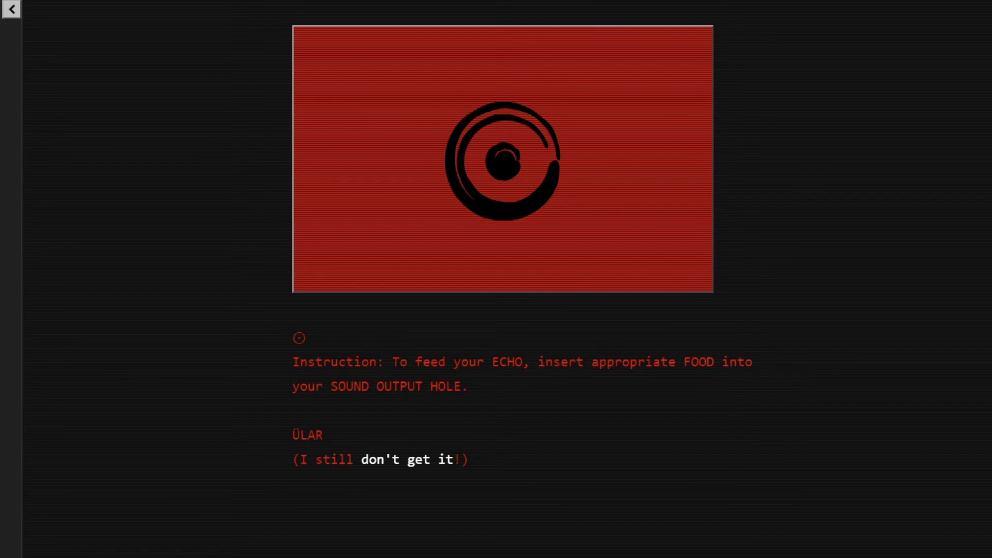
left_click(432, 462)
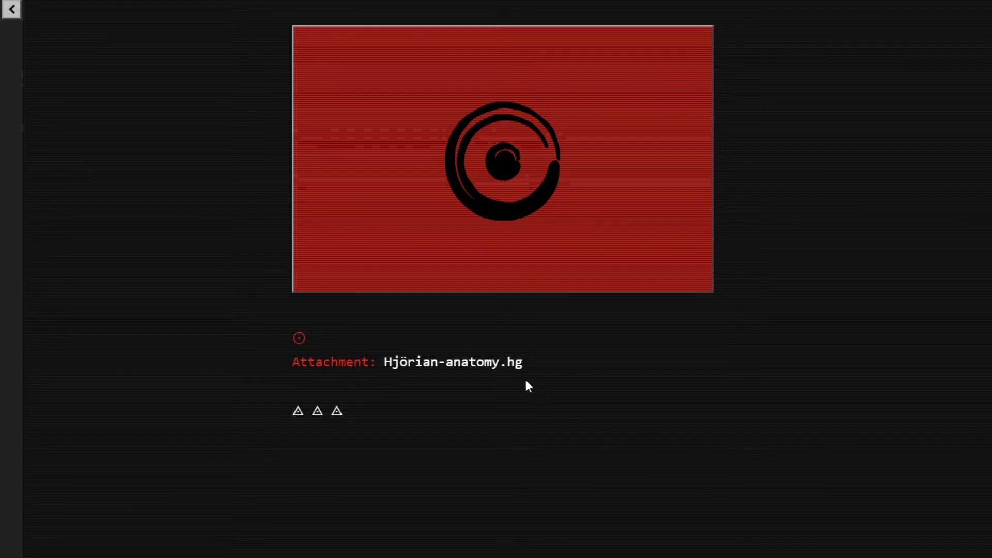
View the Hjörian-anatomy.hg attachment, then advance through Ülar eating the silica gel until she wakes
left_click(458, 366)
left_click(338, 413)
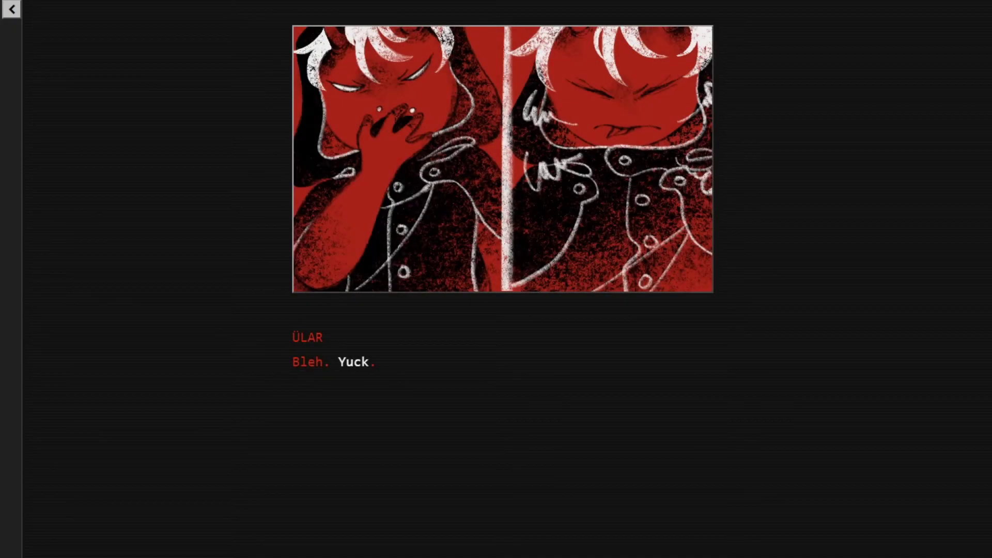
left_click(355, 367)
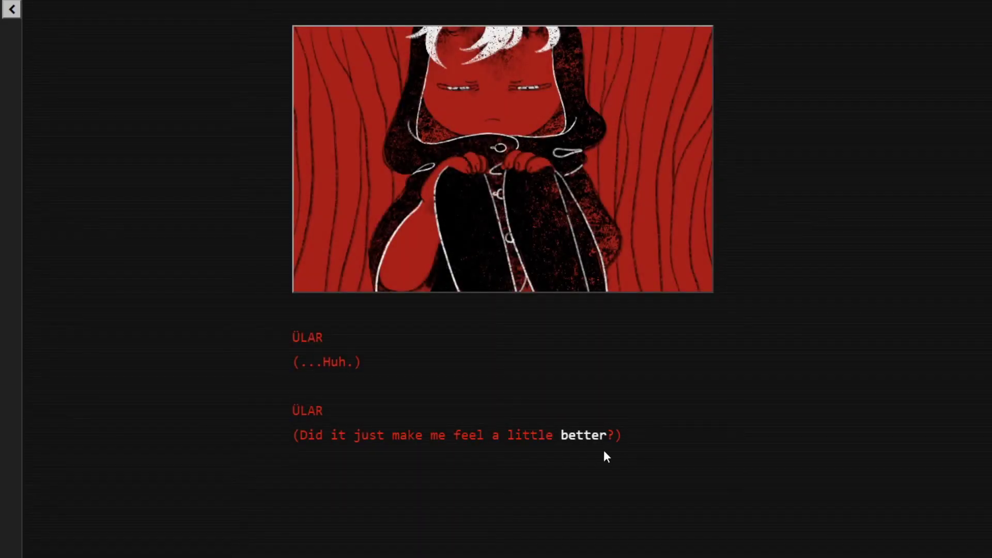
left_click(590, 439)
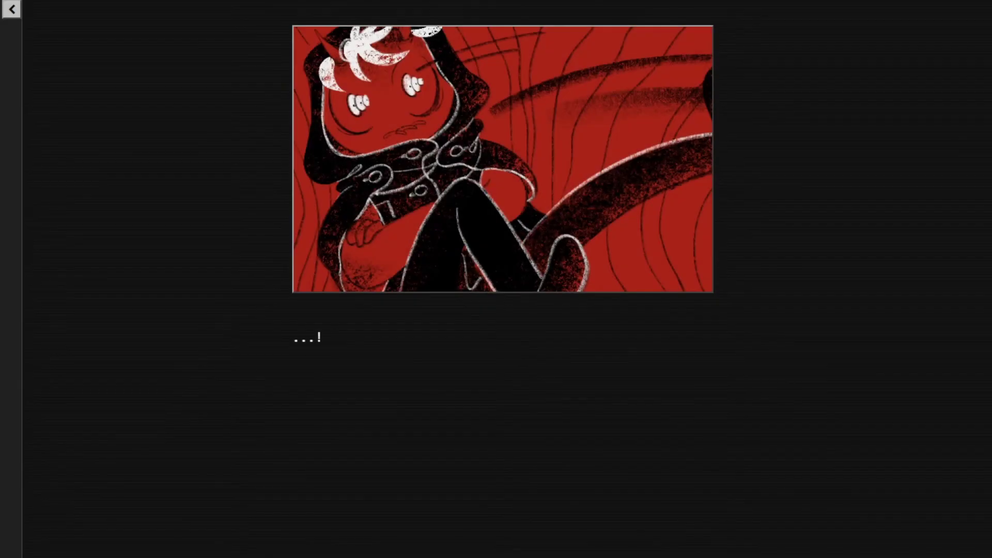
left_click(313, 343)
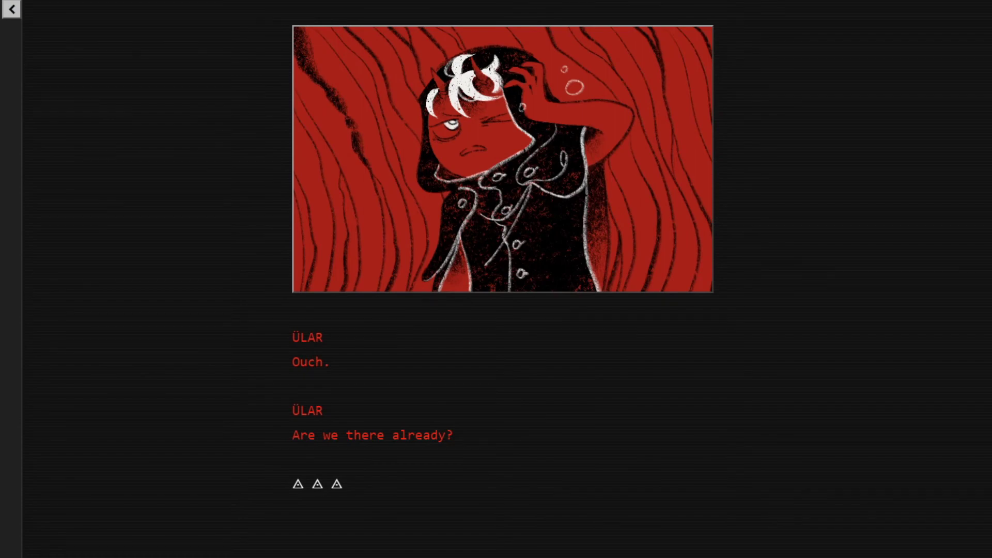
Advance the walk past Ülar's remarks on the leaking roof, her confusion, weariness and hunger
left_click(304, 490)
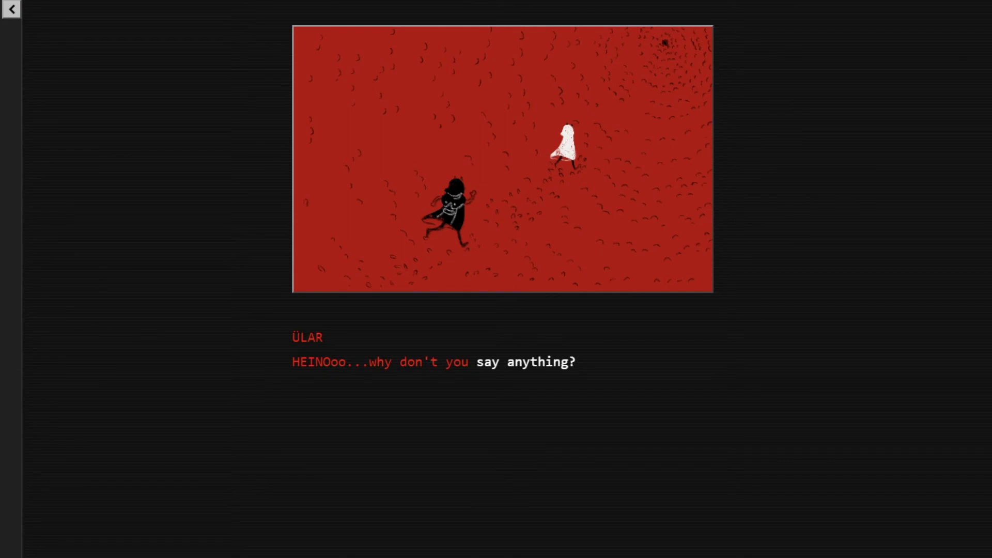
left_click(535, 374)
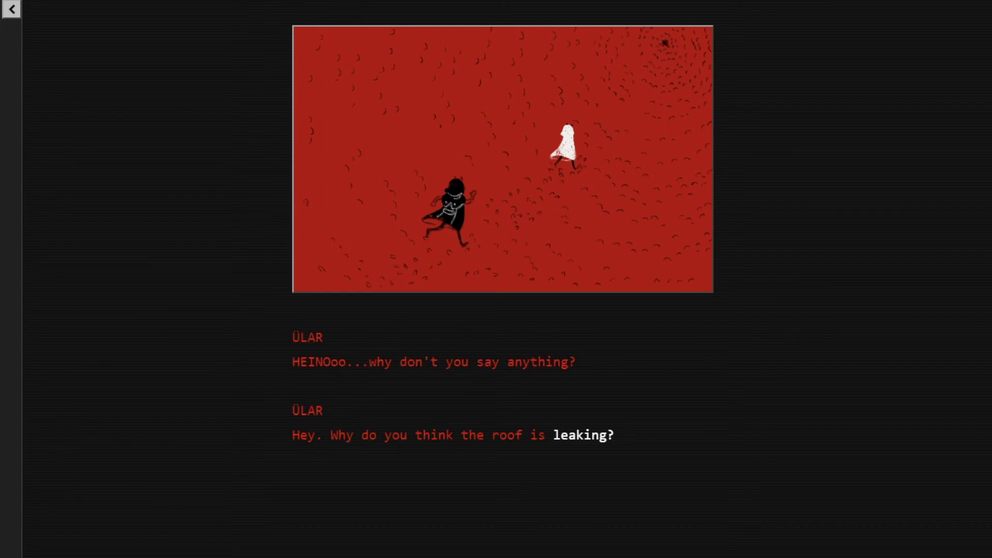
left_click(566, 435)
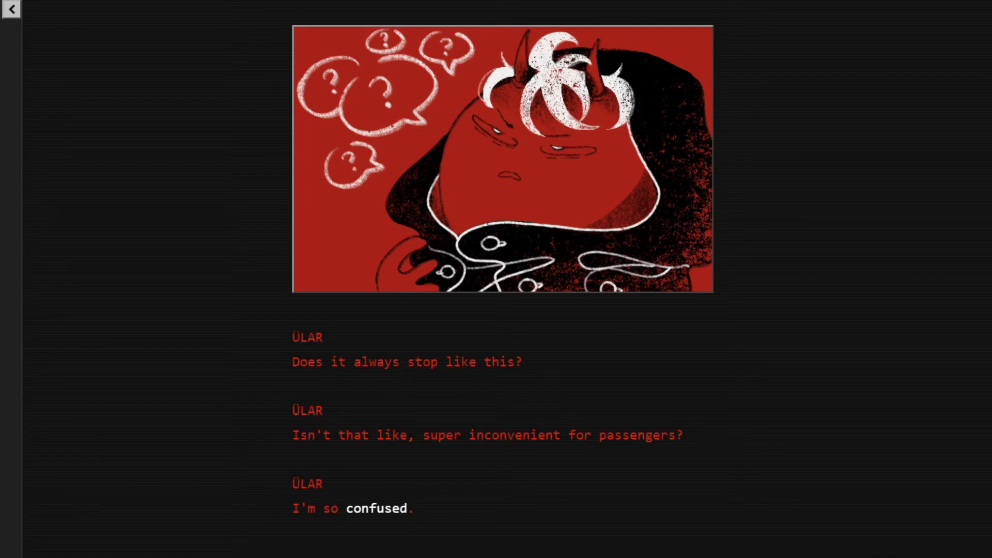
left_click(389, 518)
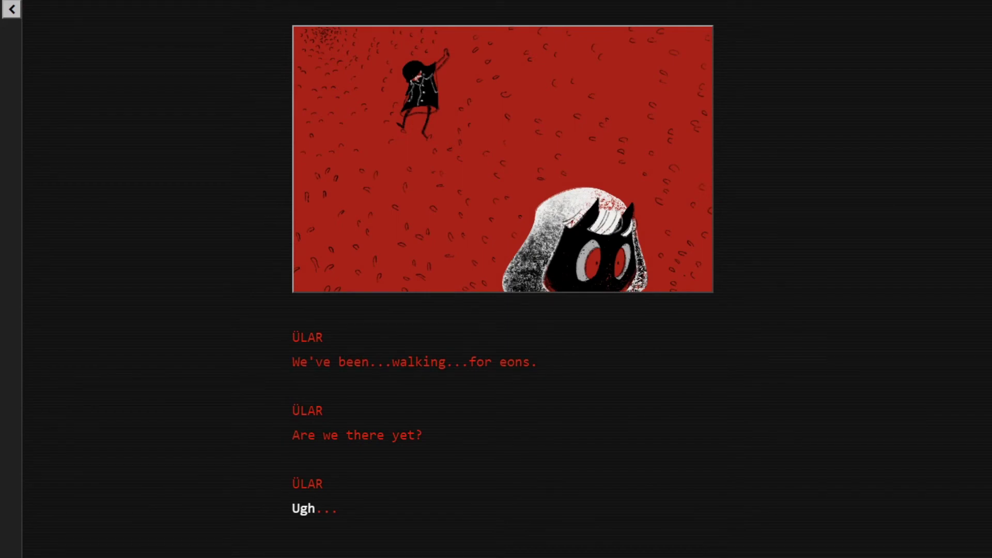
left_click(309, 511)
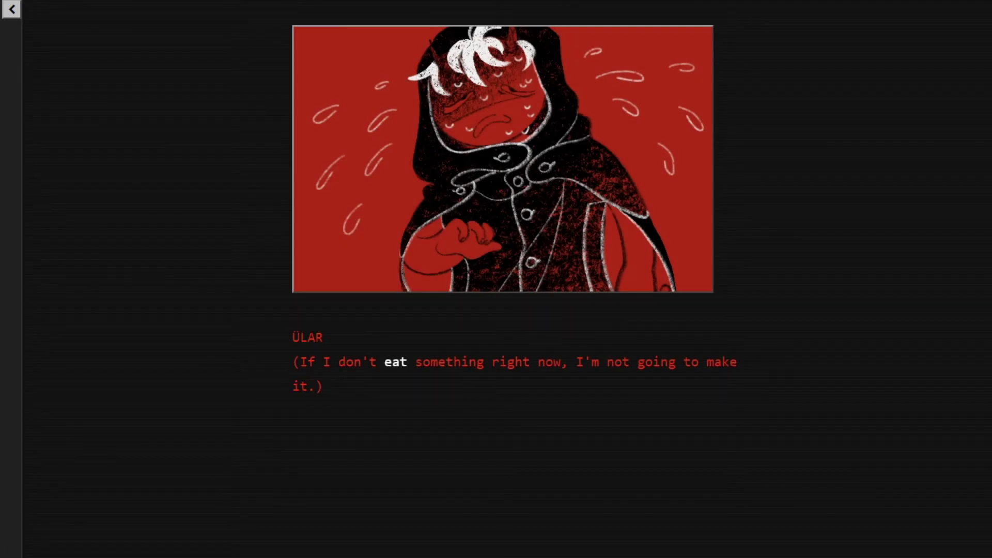
left_click(388, 365)
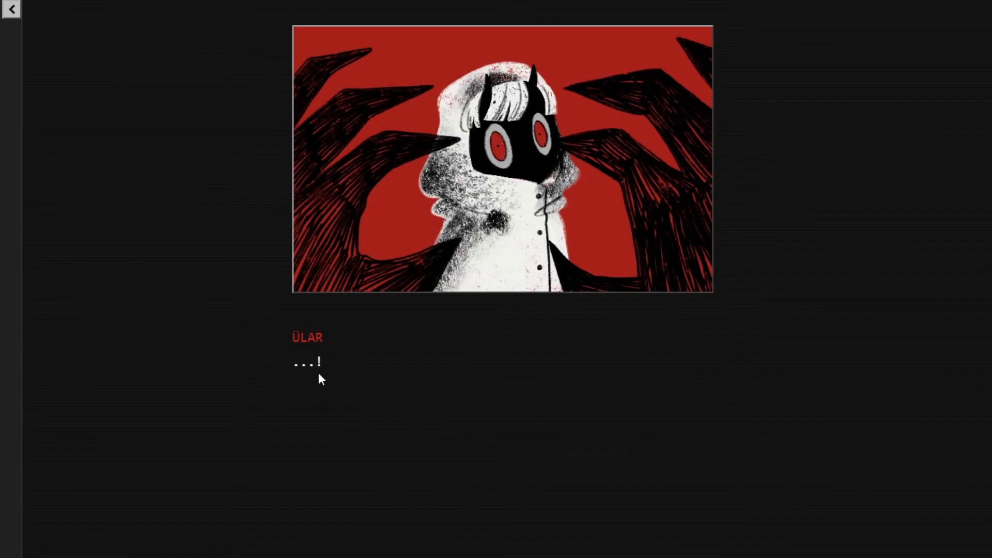
Continue Ülar's panicked monologue until she calms down beside Heino at the staircase
left_click(314, 365)
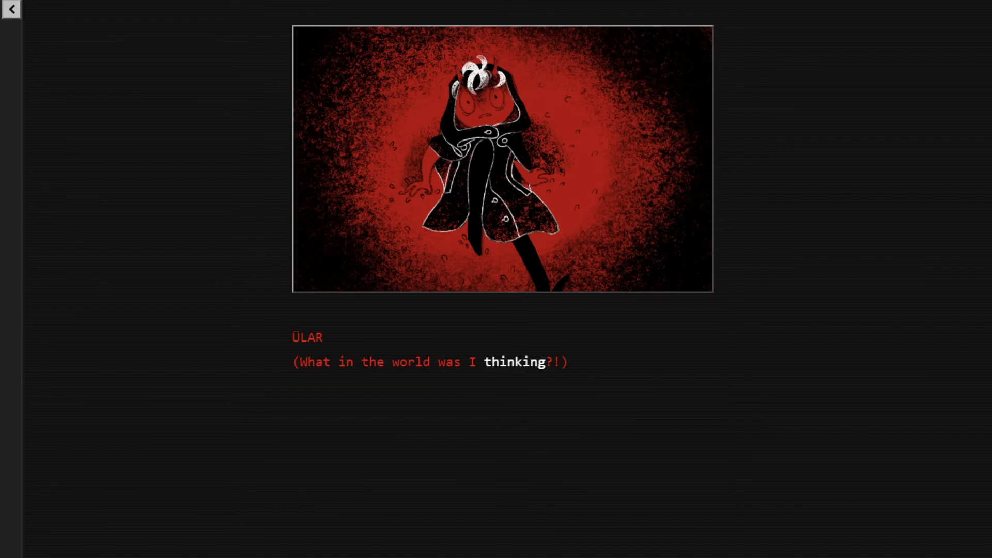
left_click(523, 364)
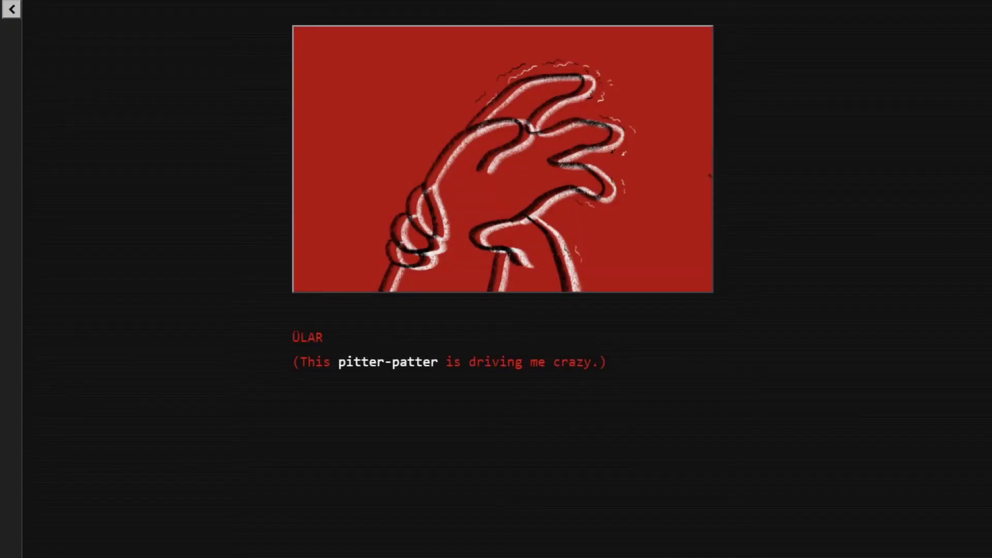
left_click(392, 365)
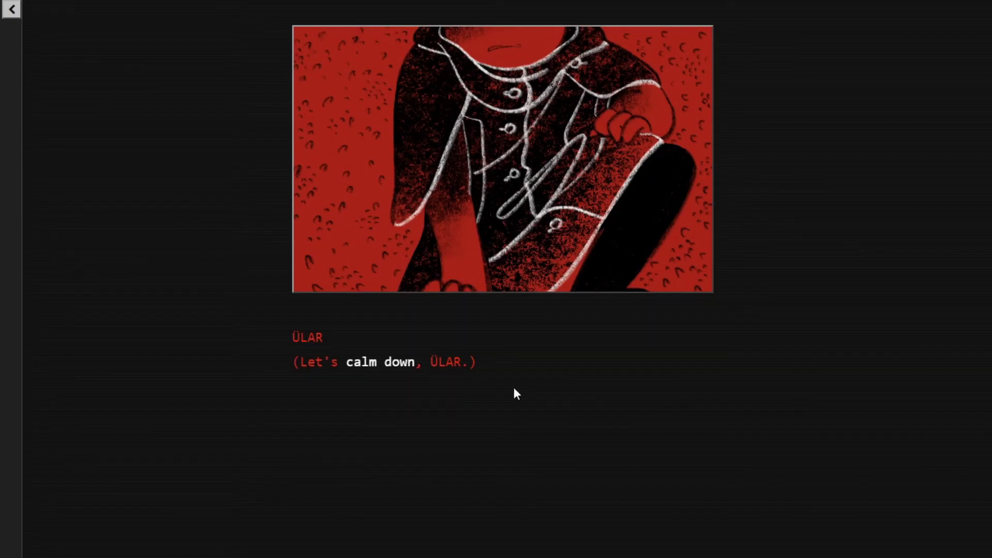
left_click(372, 362)
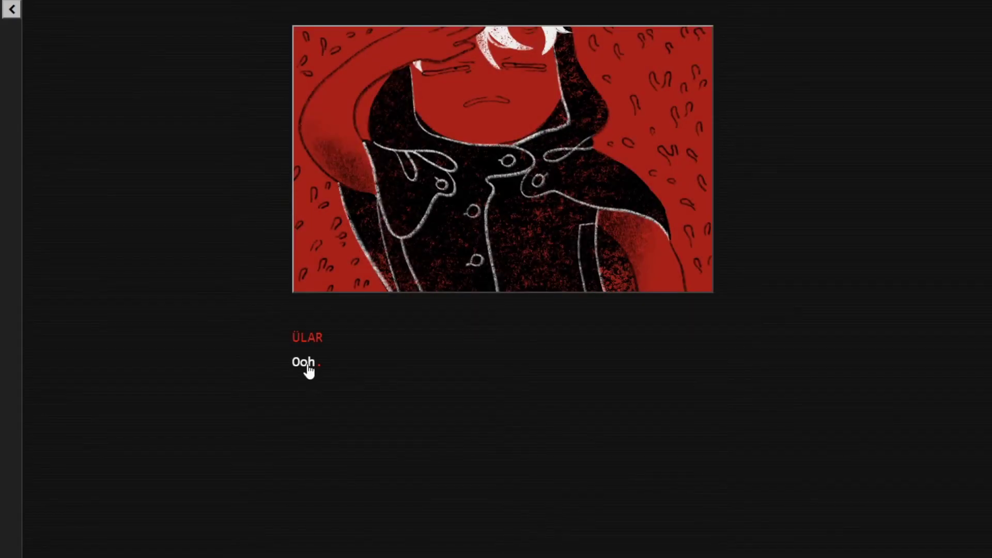
left_click(306, 364)
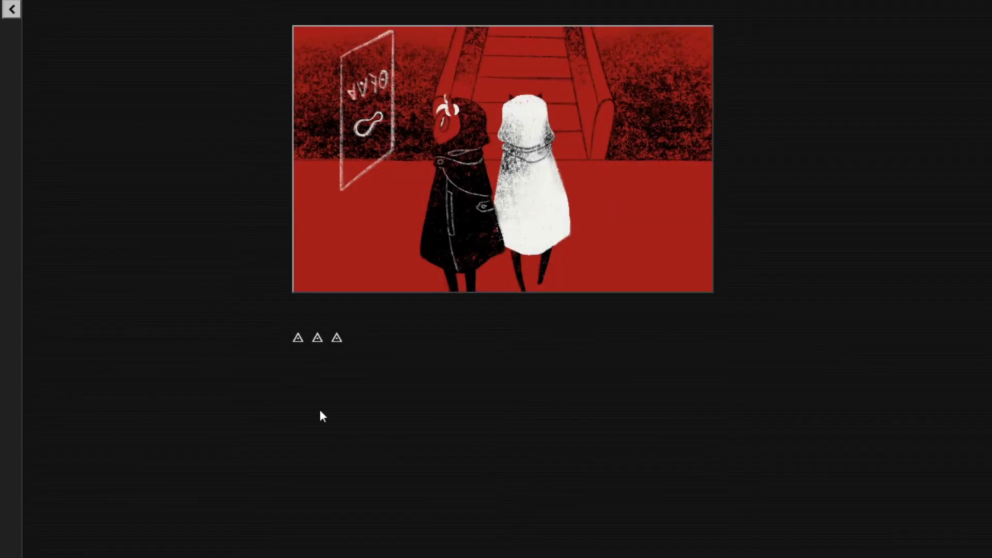
Advance from Fö Metro Station through the Level C Paraplane access verification to the crowd
left_click(323, 341)
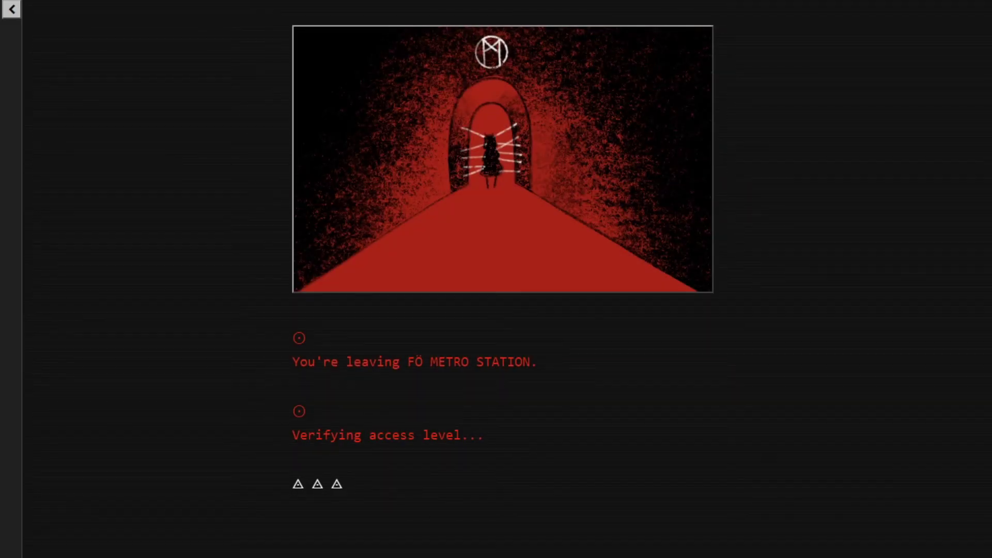
left_click(310, 494)
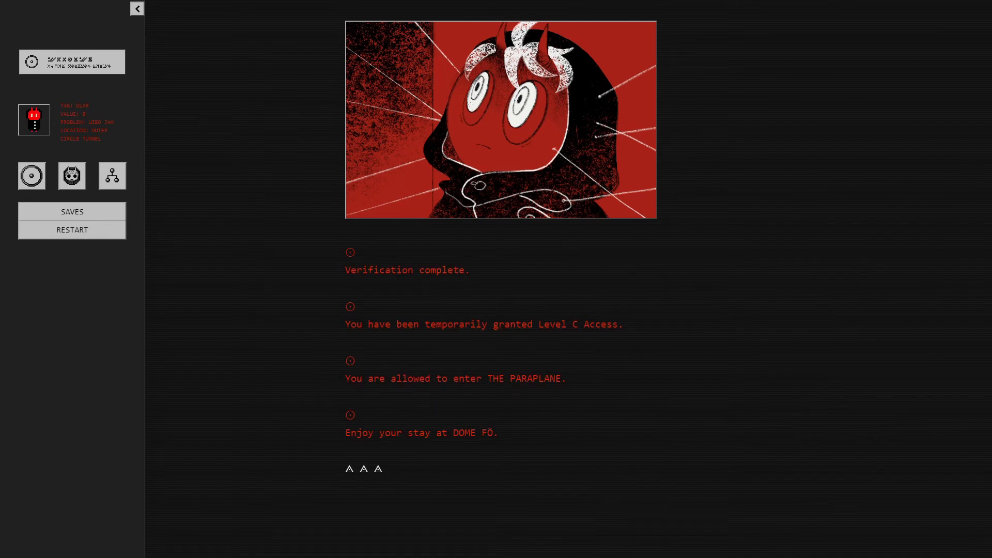
left_click(370, 470)
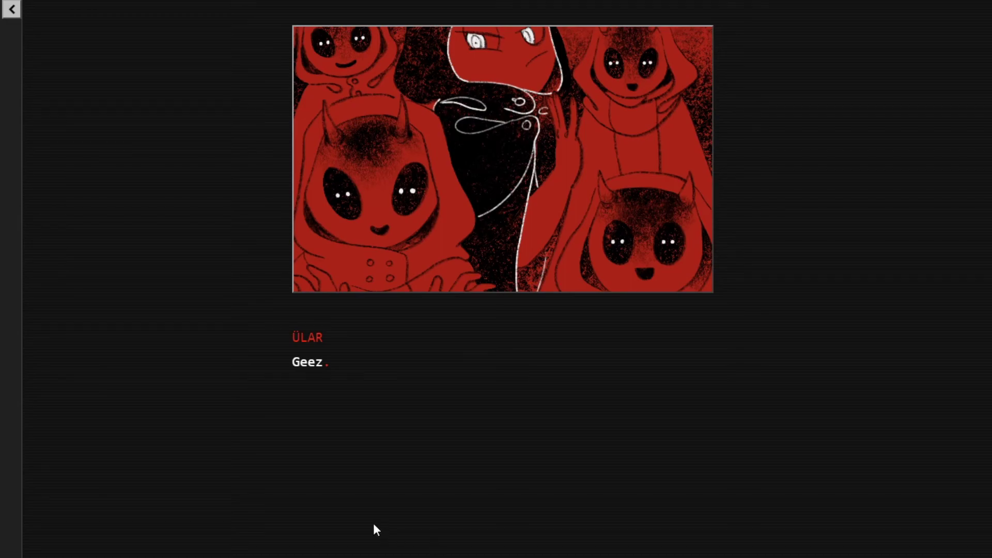
Continue past the commotion and target identification, then choose 'Go for it' to see tags
left_click(322, 373)
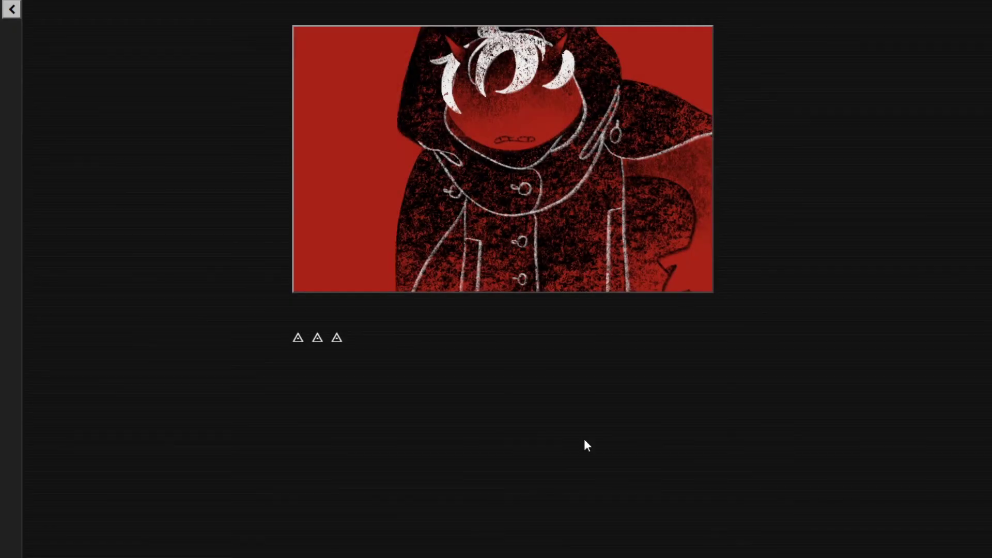
left_click(332, 338)
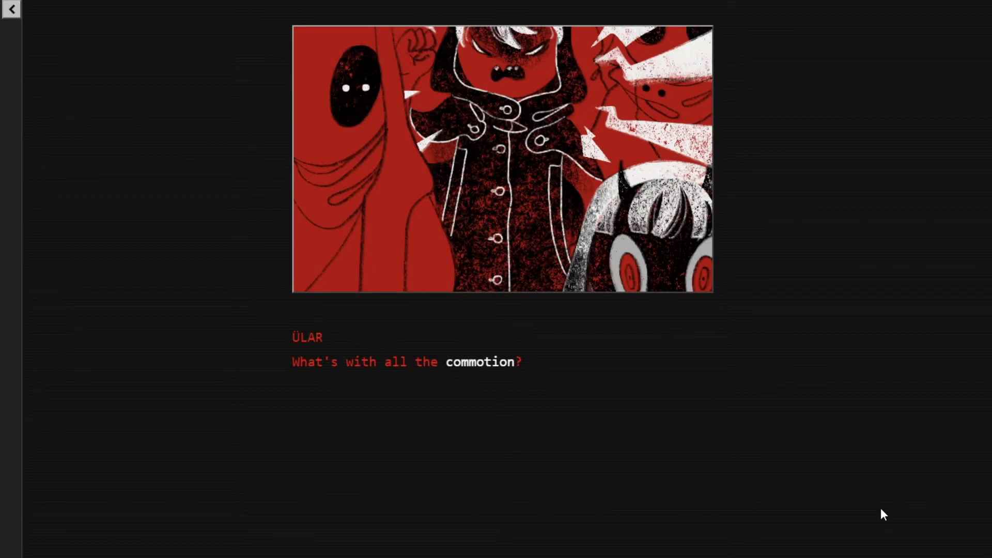
left_click(478, 363)
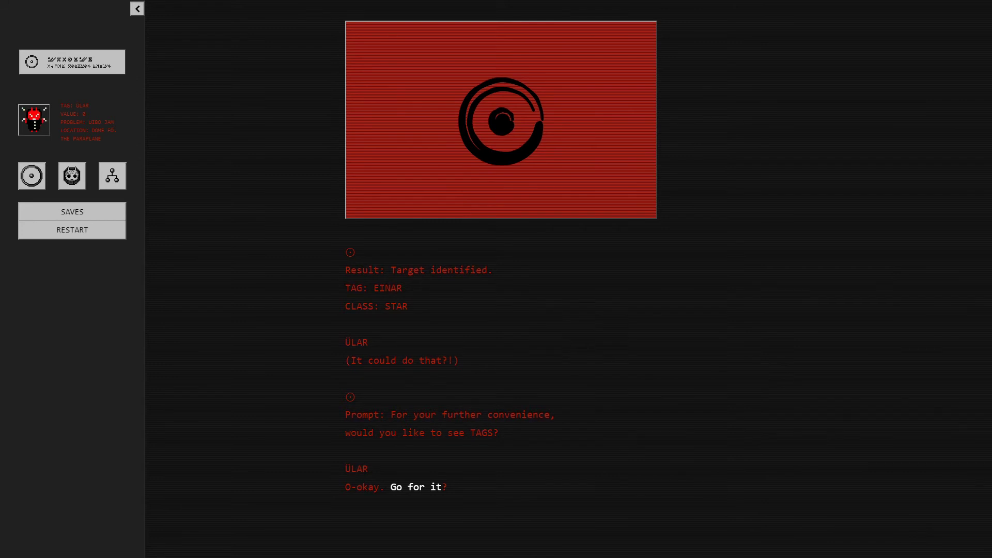
left_click(409, 489)
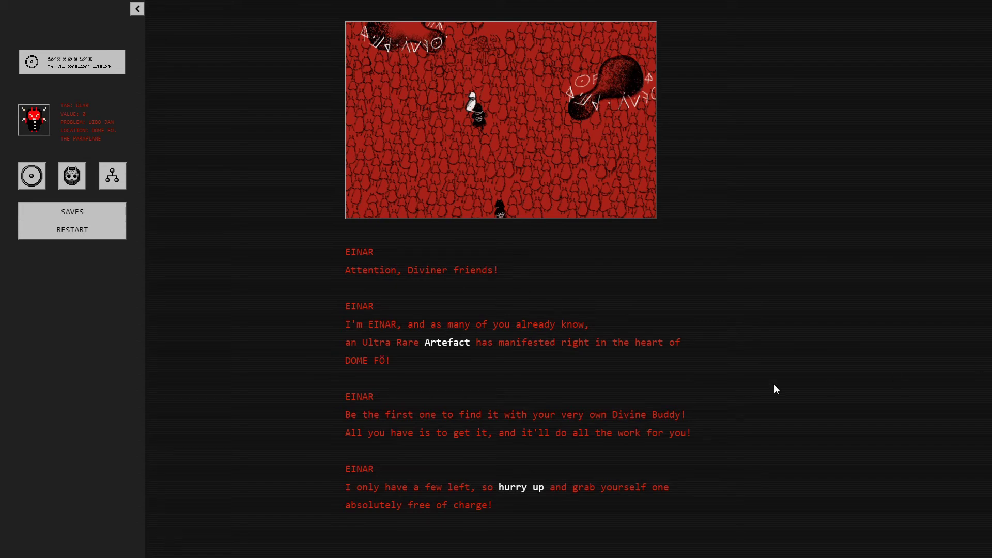
left_click(445, 344)
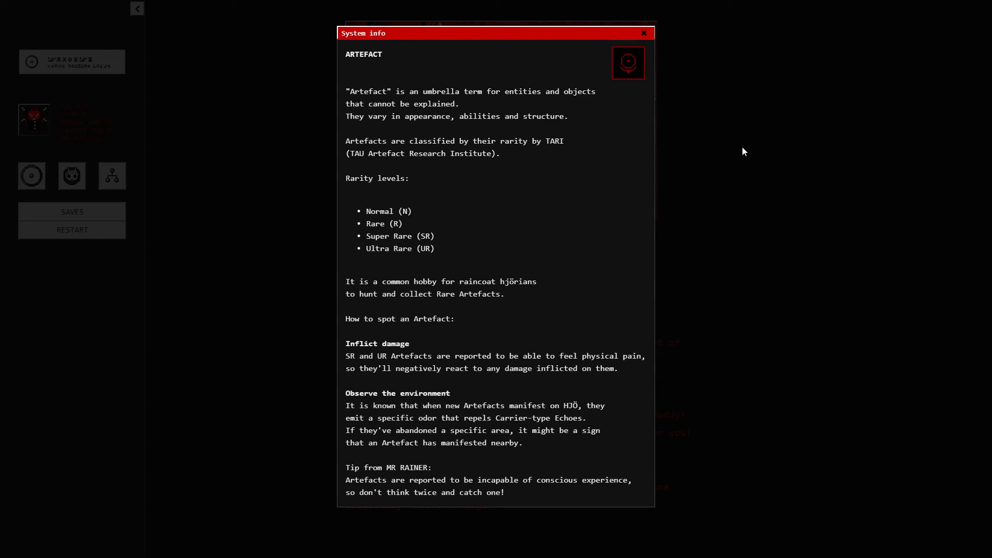
left_click(644, 33)
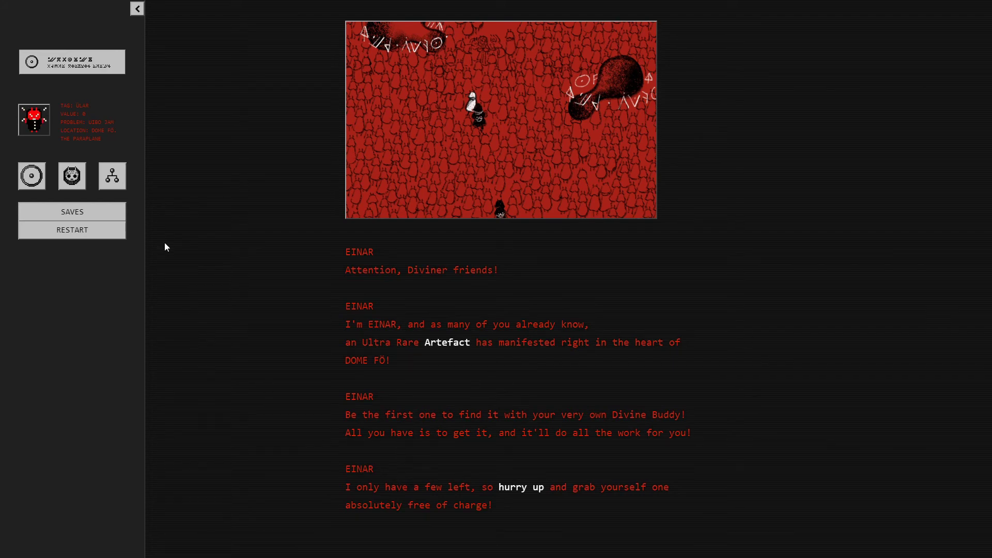
left_click(72, 176)
mouse_move(628, 104)
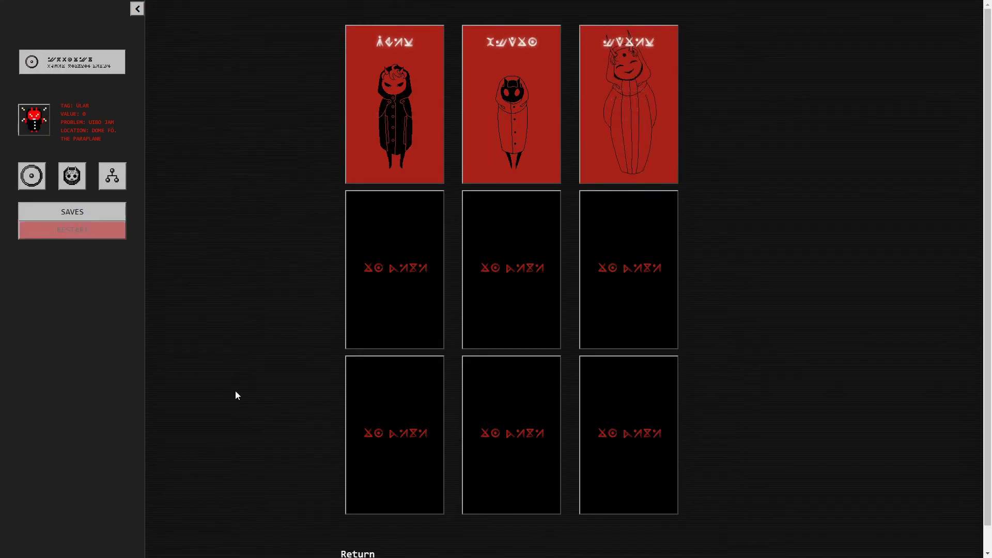
left_click(358, 554)
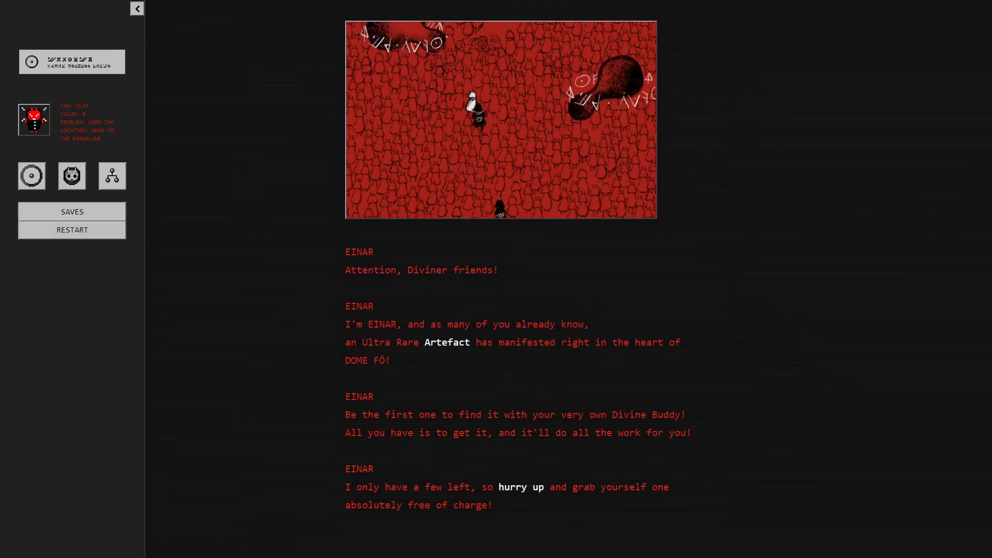
Advance through Einar's Divine Buddy sales pitch to his offer
left_click(520, 494)
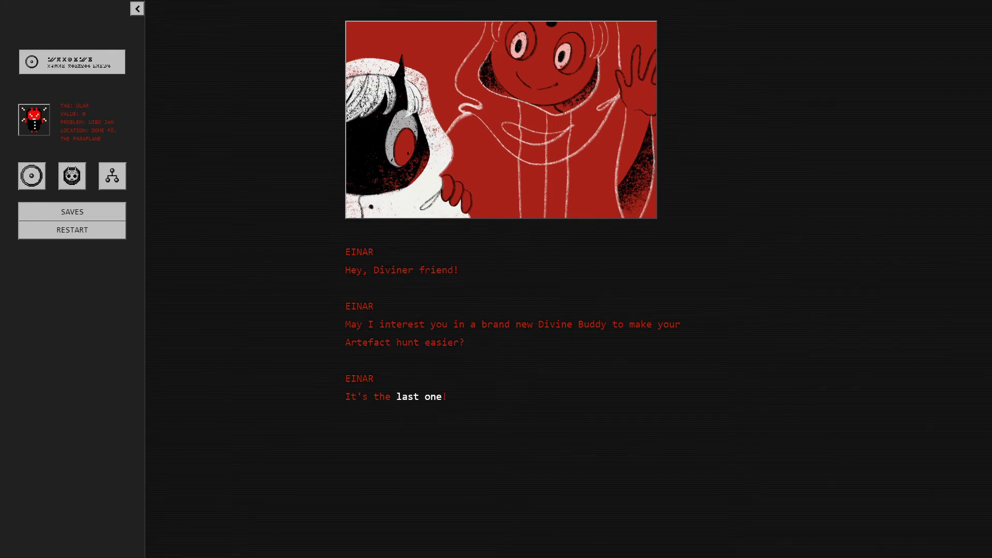
left_click(434, 397)
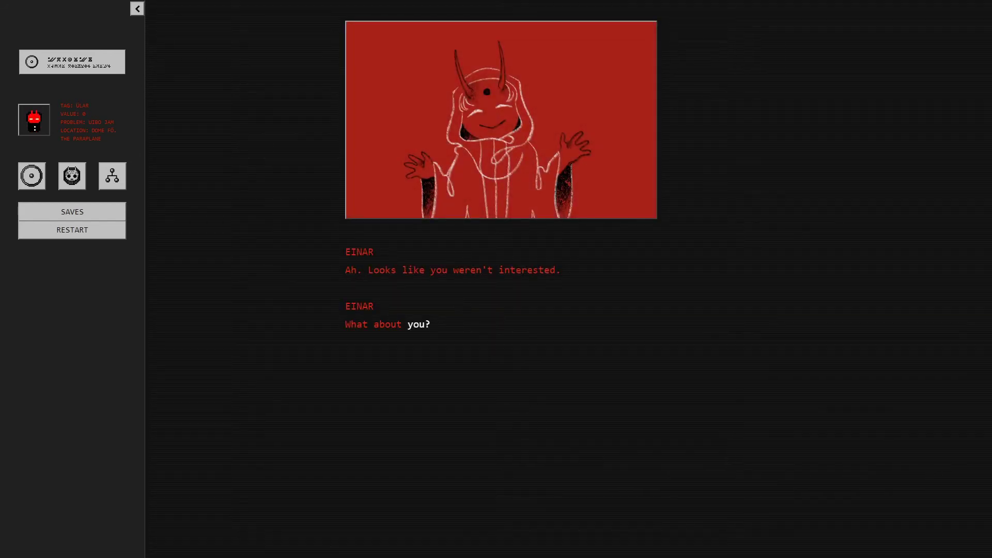
left_click(419, 330)
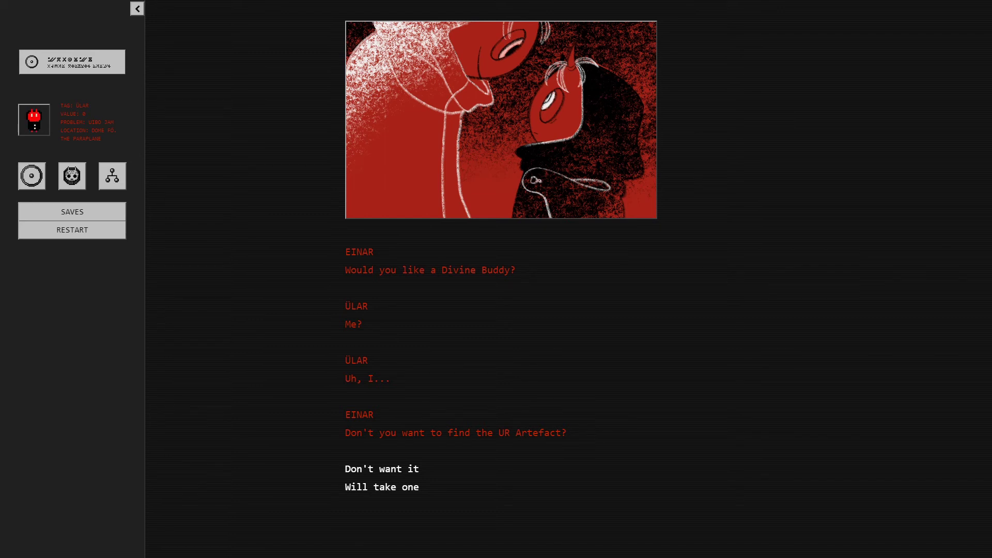
Choose 'I'll use anything.' and continue as Ülar inspects the device and turns to Heino
left_click(372, 489)
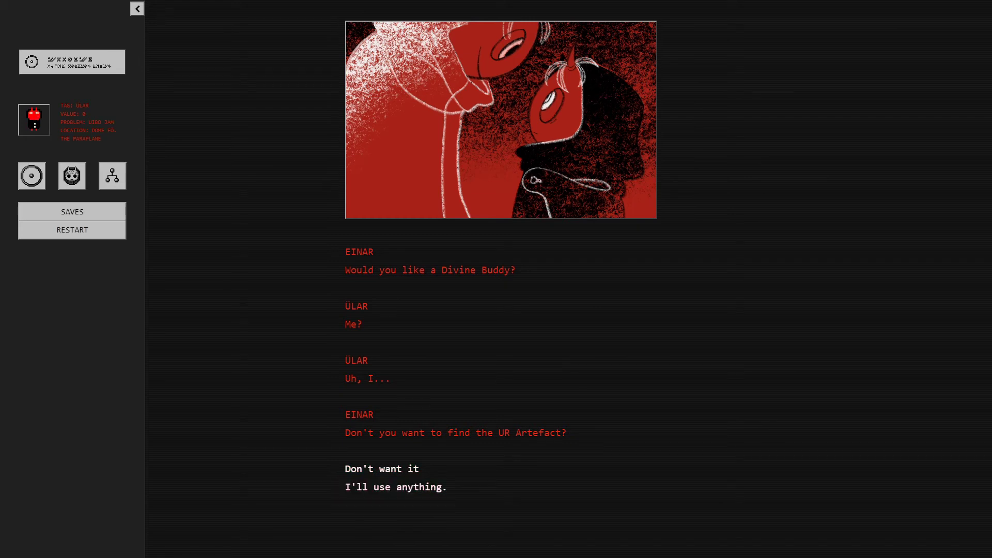
left_click(420, 488)
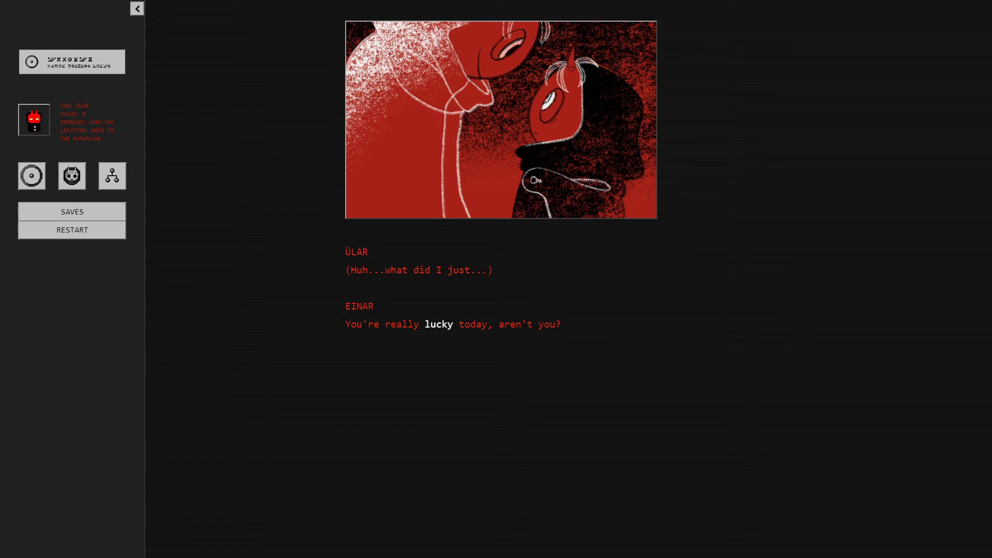
left_click(446, 326)
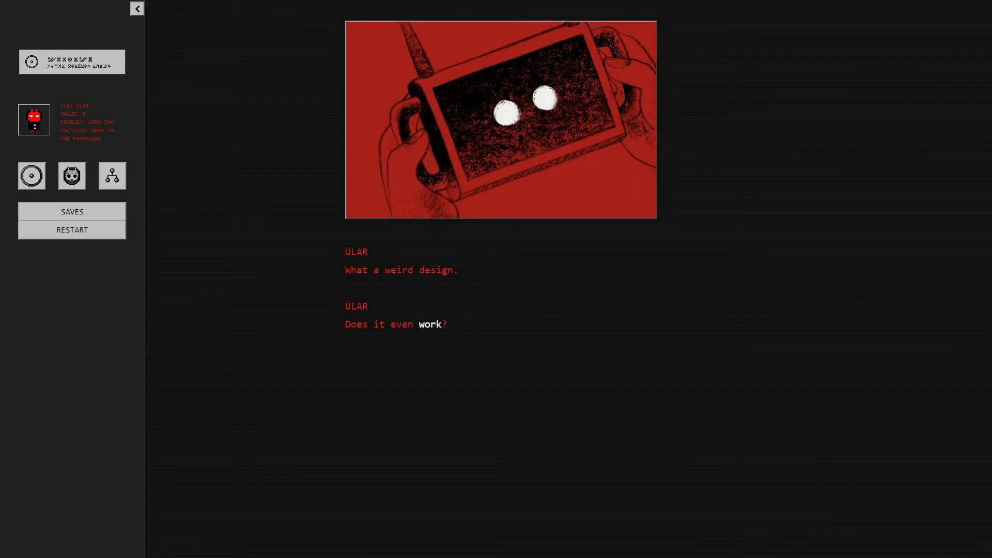
left_click(433, 331)
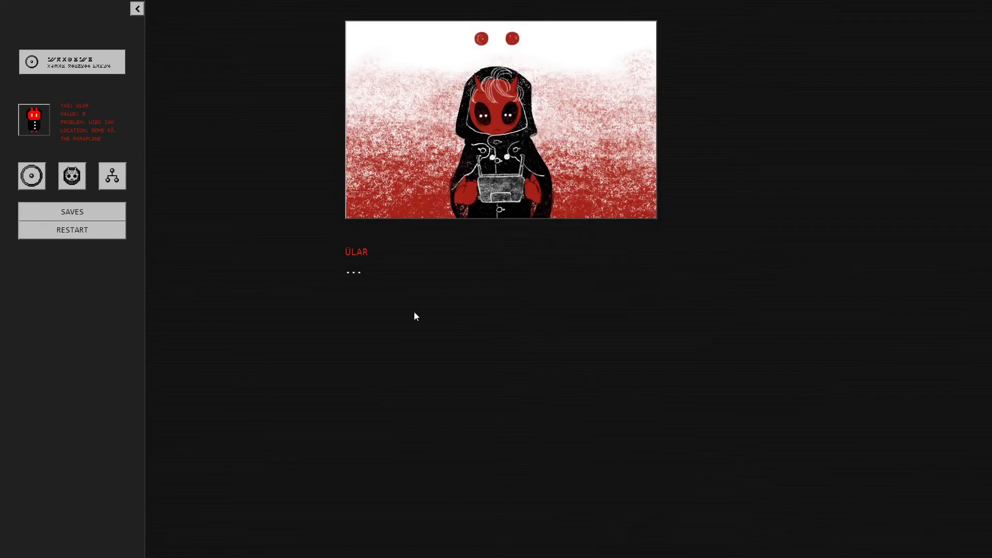
left_click(351, 277)
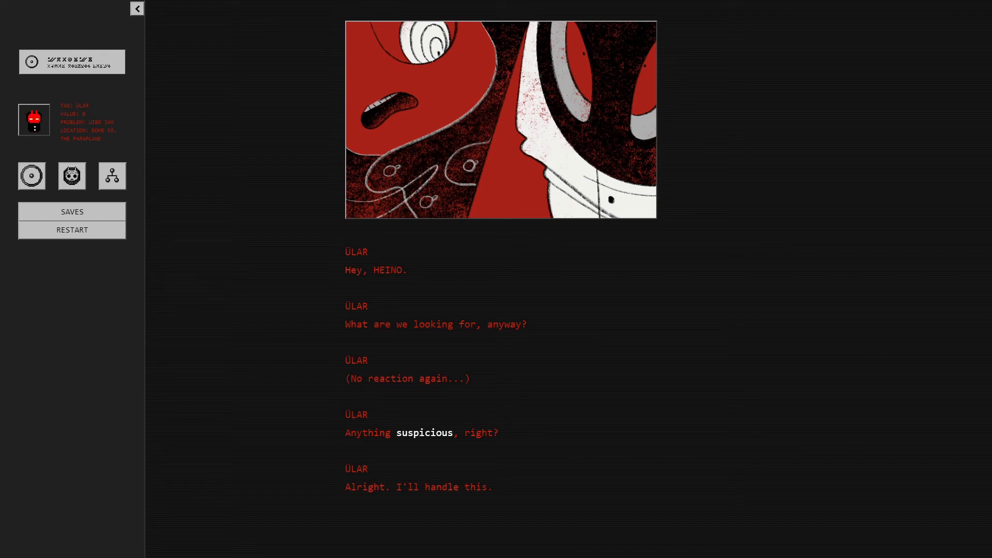
Chase the suspicious figure through the hooded crowd until Ülar admits he lost him
left_click(434, 434)
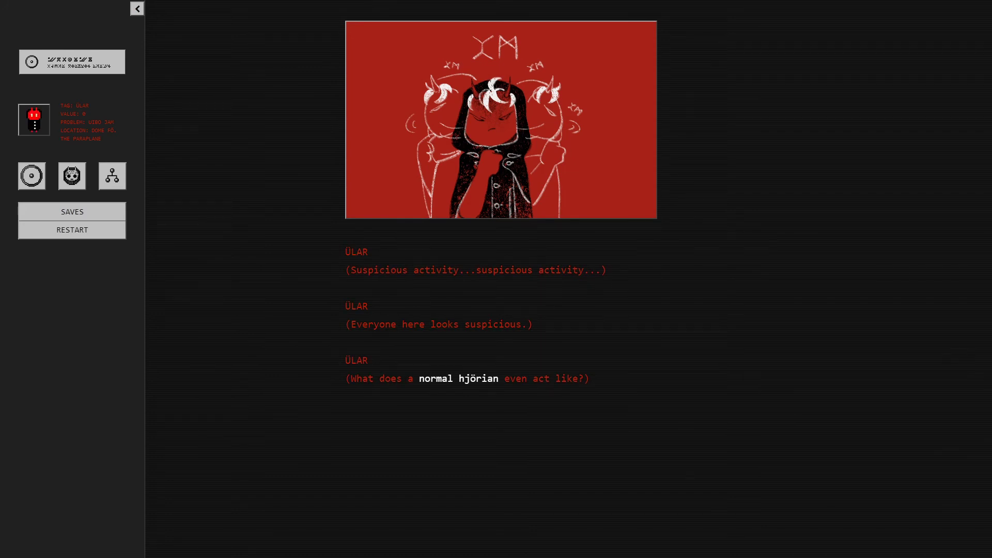
left_click(459, 381)
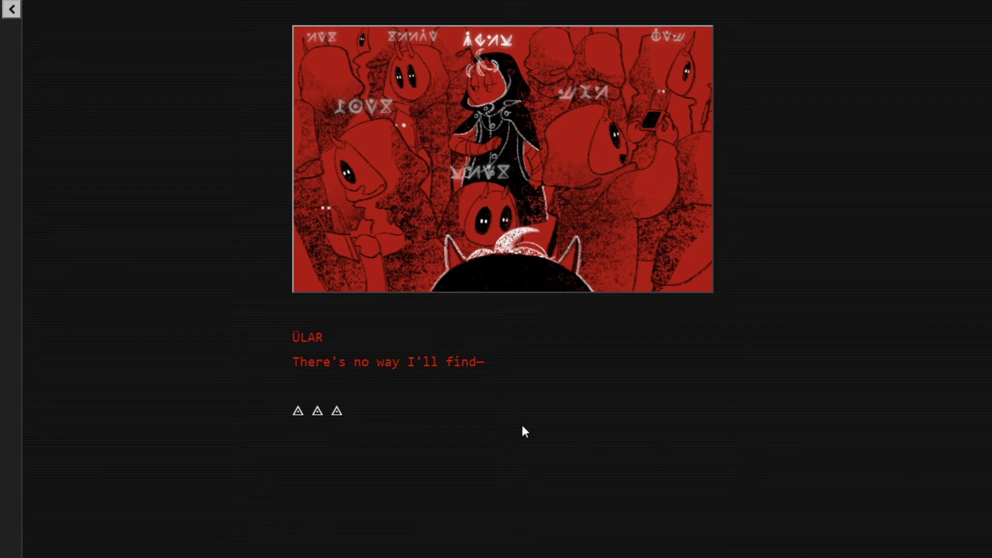
left_click(319, 412)
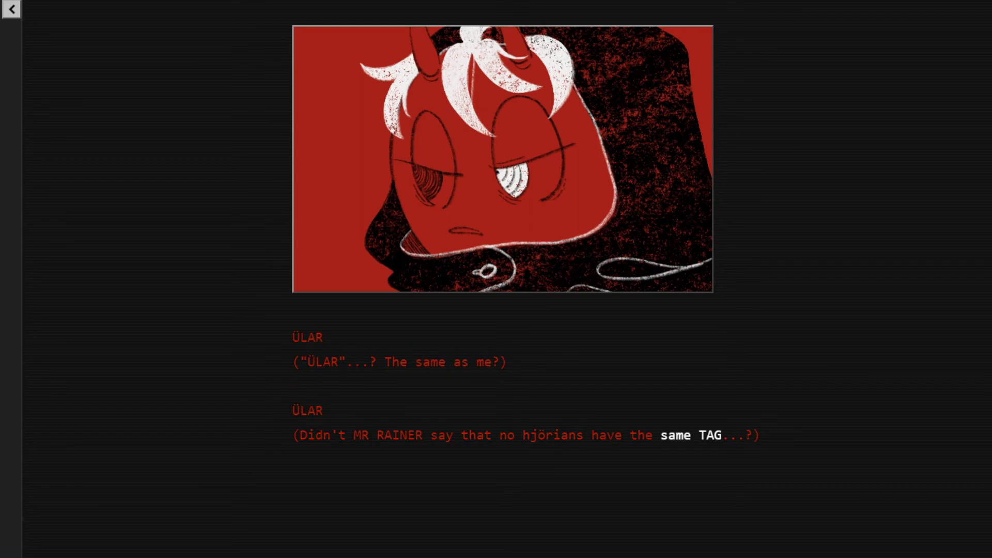
left_click(709, 436)
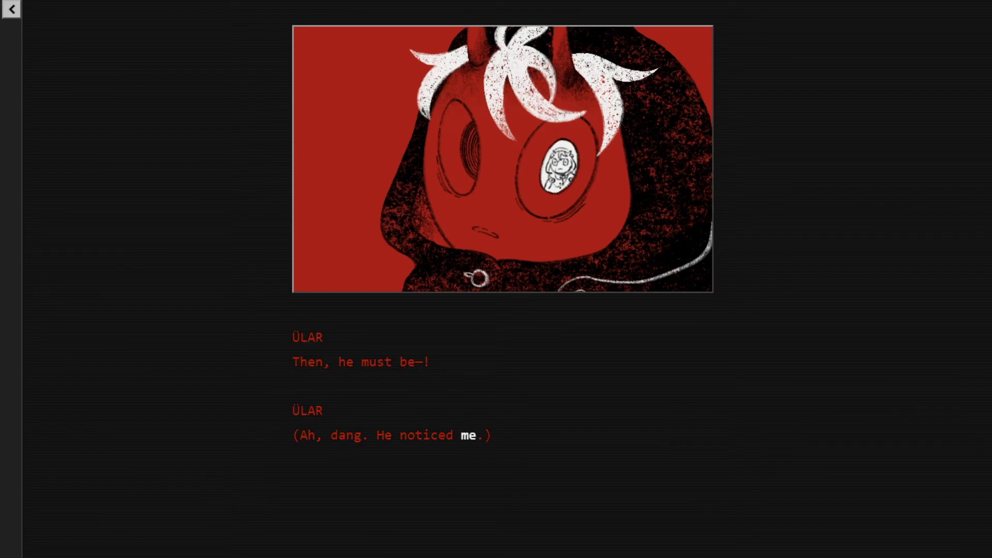
left_click(465, 440)
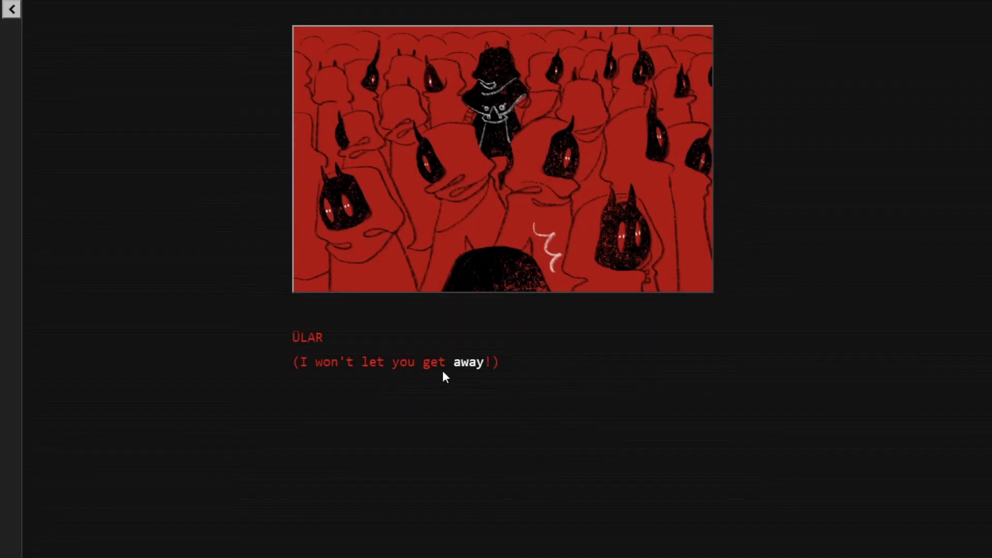
left_click(460, 369)
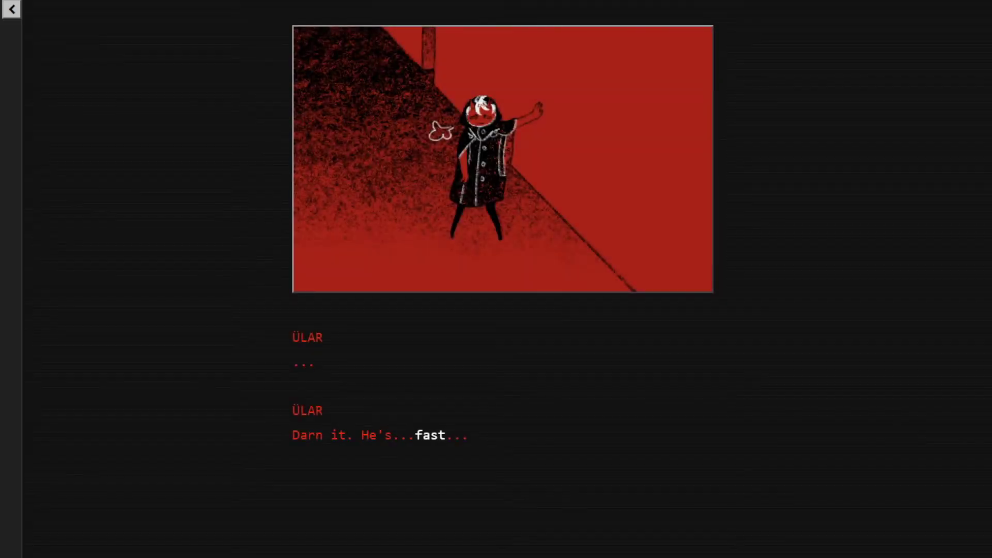
left_click(433, 441)
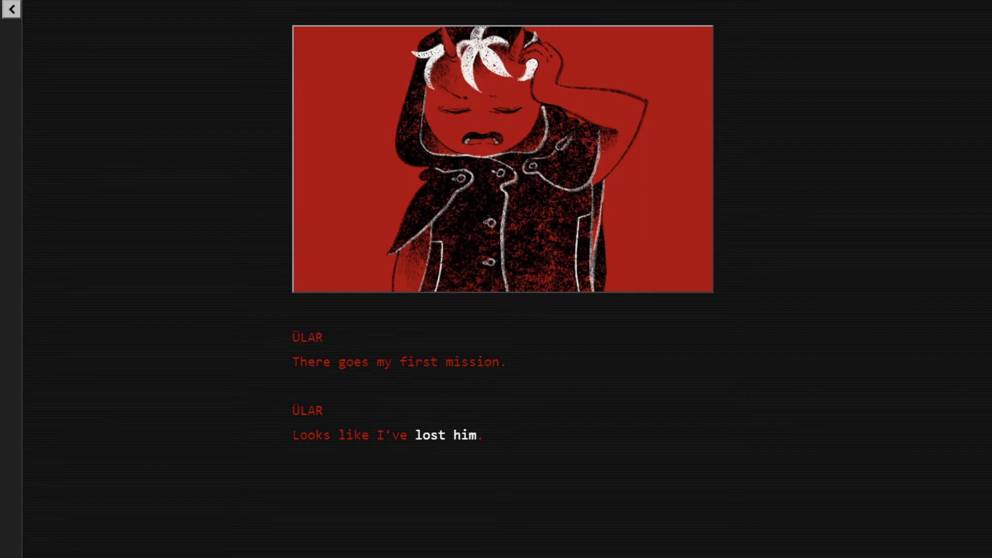
Advance the exchange with the other ÜLAR through 'coincidence', 'don't exist' and 'fake'
left_click(461, 439)
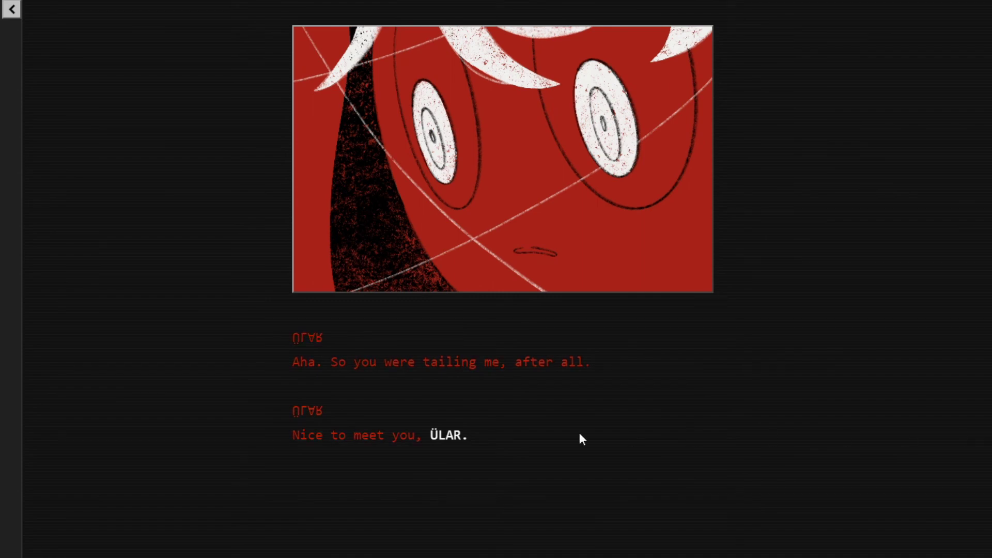
left_click(445, 439)
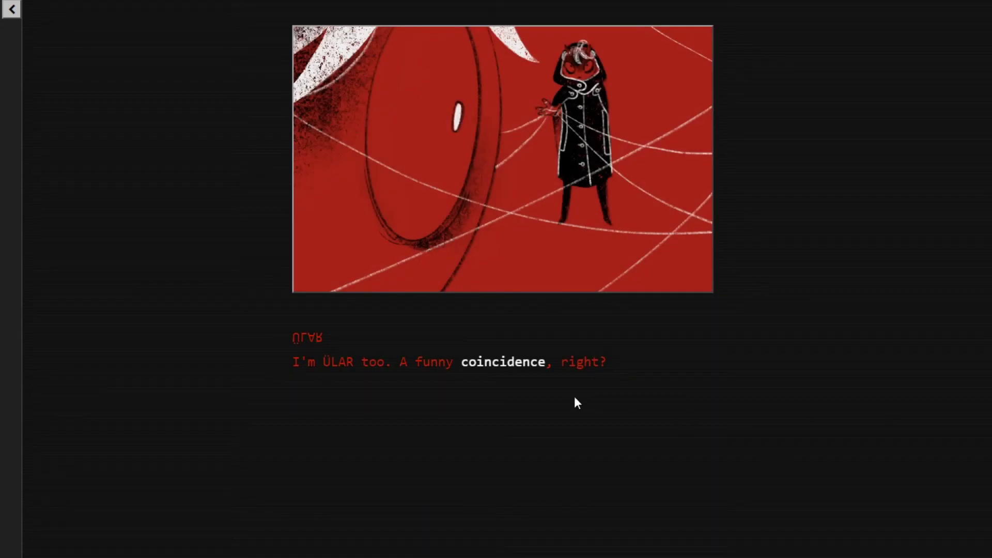
left_click(516, 362)
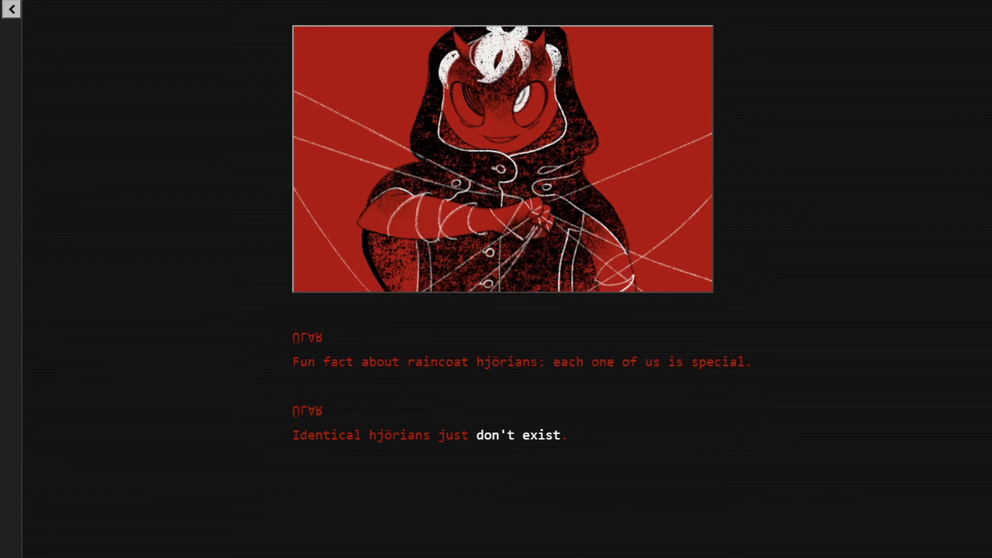
left_click(518, 441)
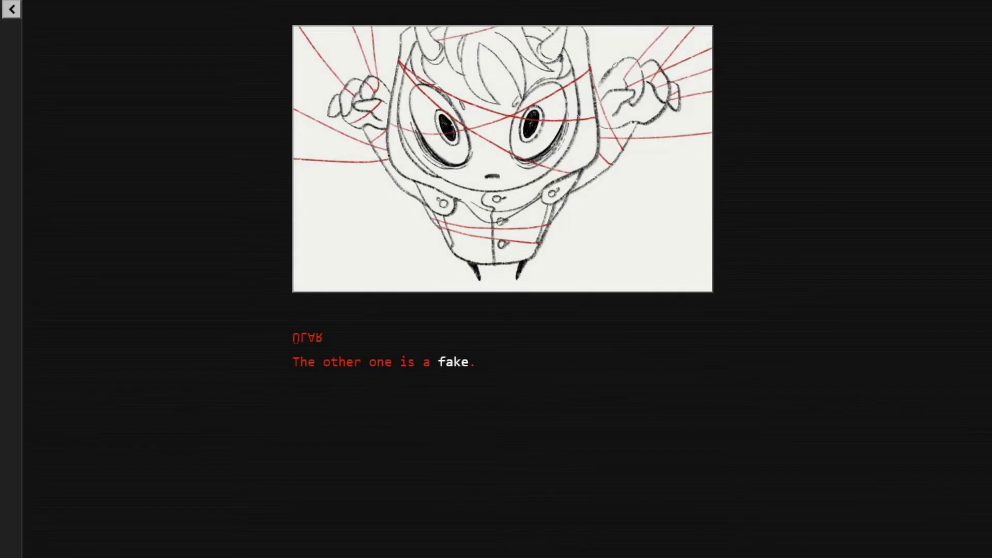
left_click(450, 363)
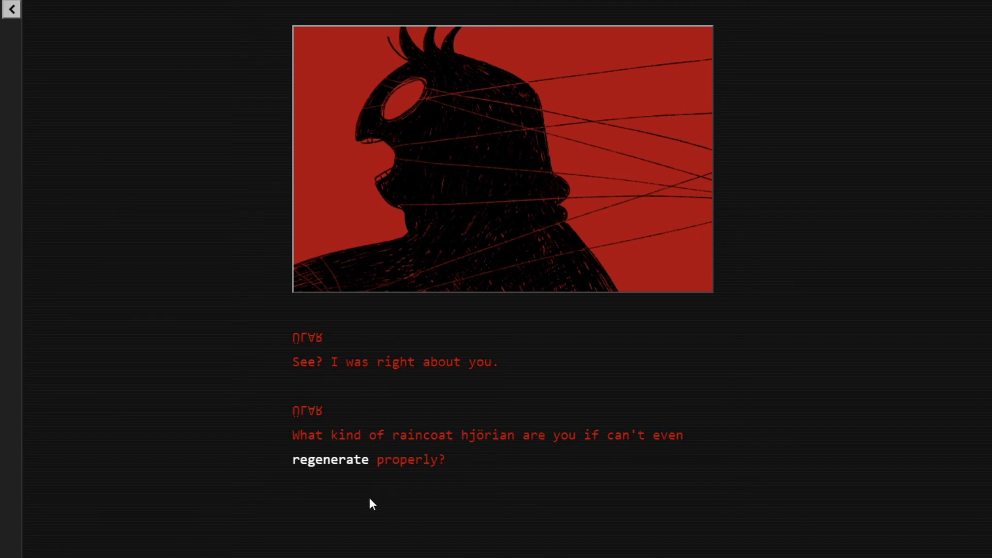
Continue past 'regenerate' and expand the 'of...' raincoat accusation up to the Artefact charge
left_click(333, 466)
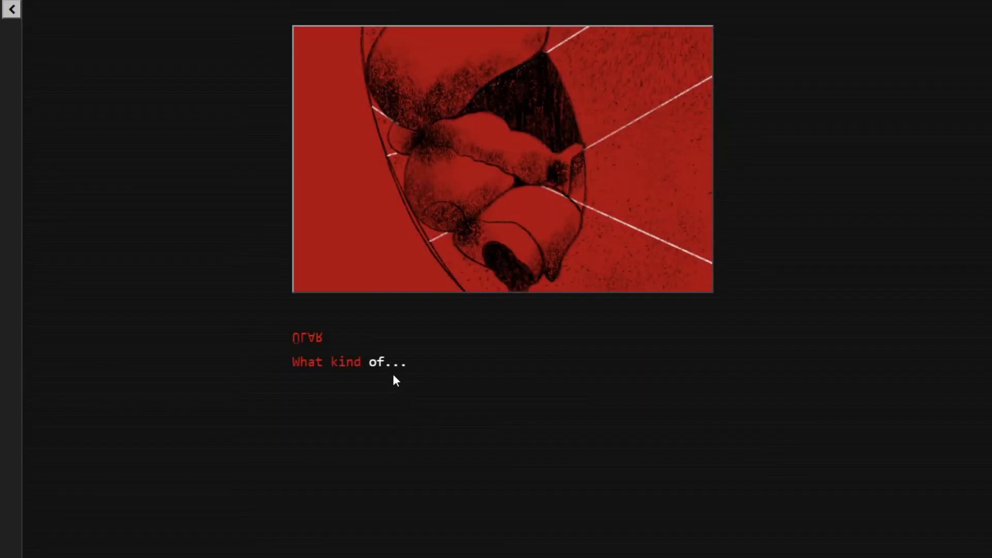
left_click(387, 364)
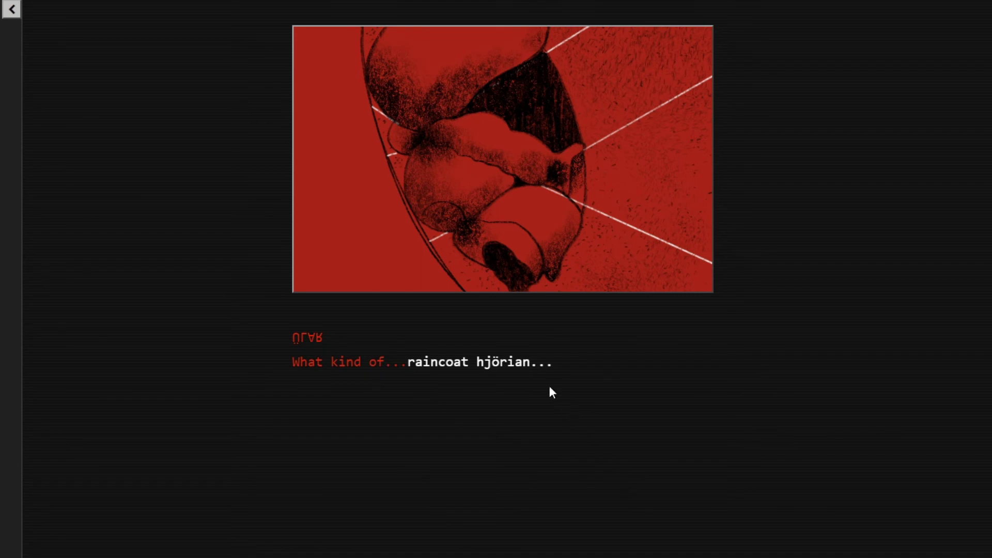
left_click(519, 363)
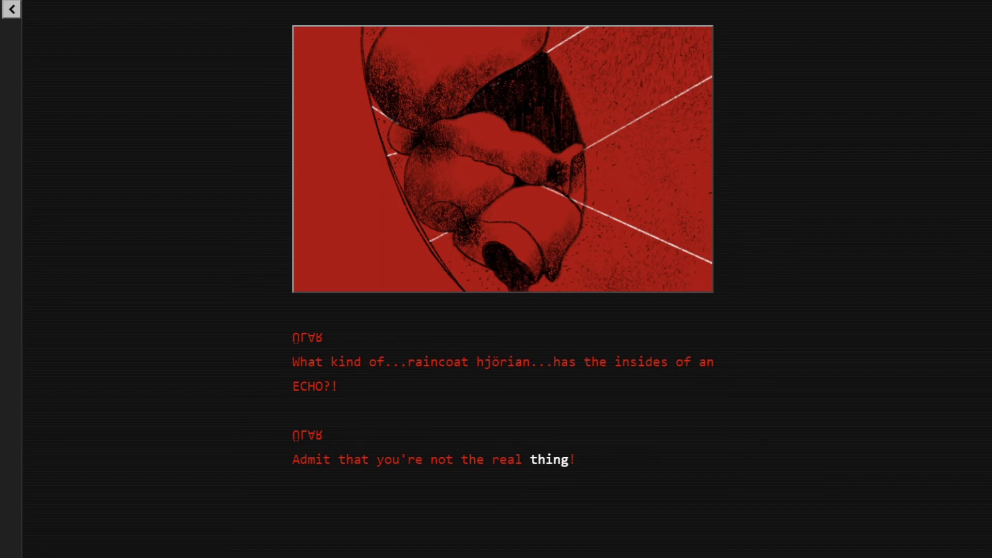
left_click(559, 459)
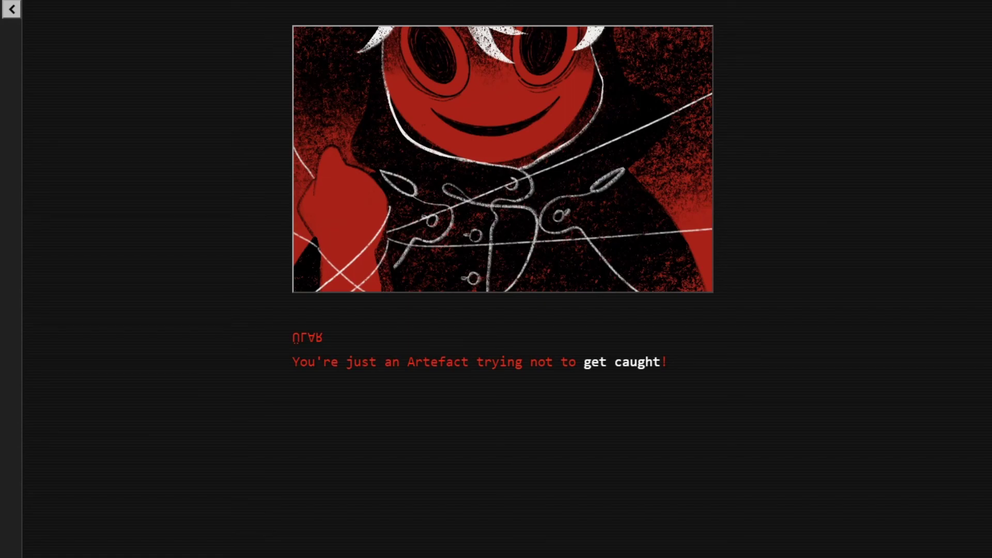
Continue past the accusation and the 'Regeneration module unavailable' error to the triangle choice
left_click(632, 370)
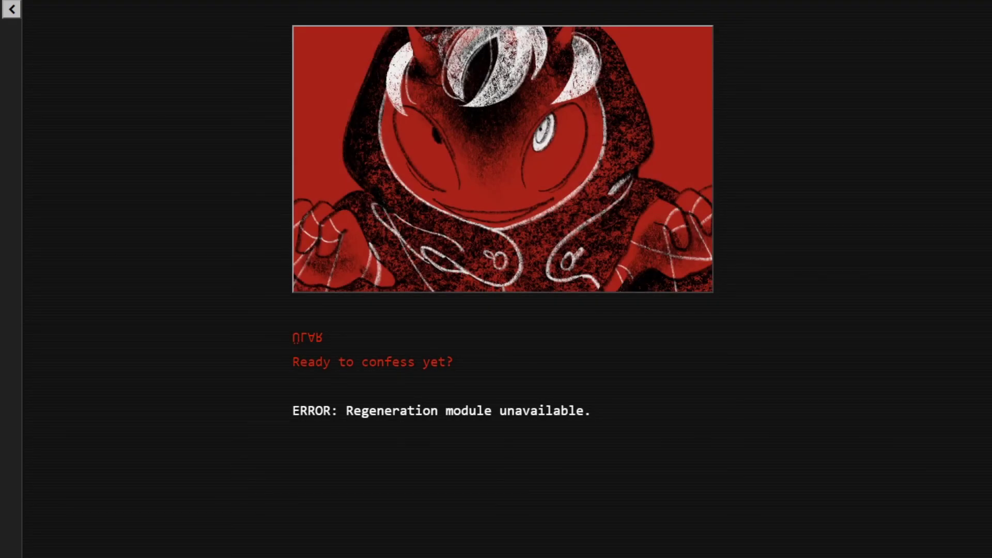
left_click(601, 415)
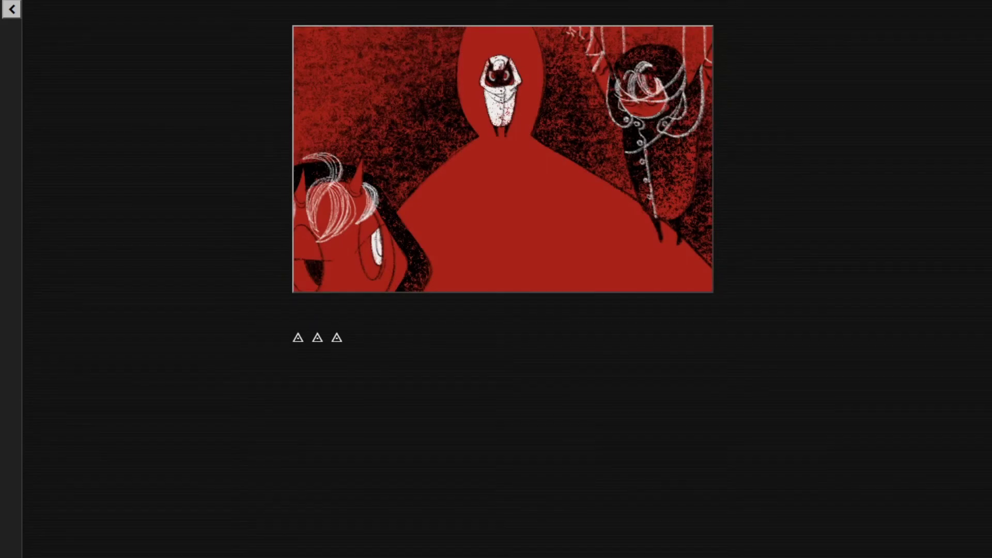
Pick the triangle choice, then follow Artefact, walk, okay and the fading line to the poem
left_click(317, 342)
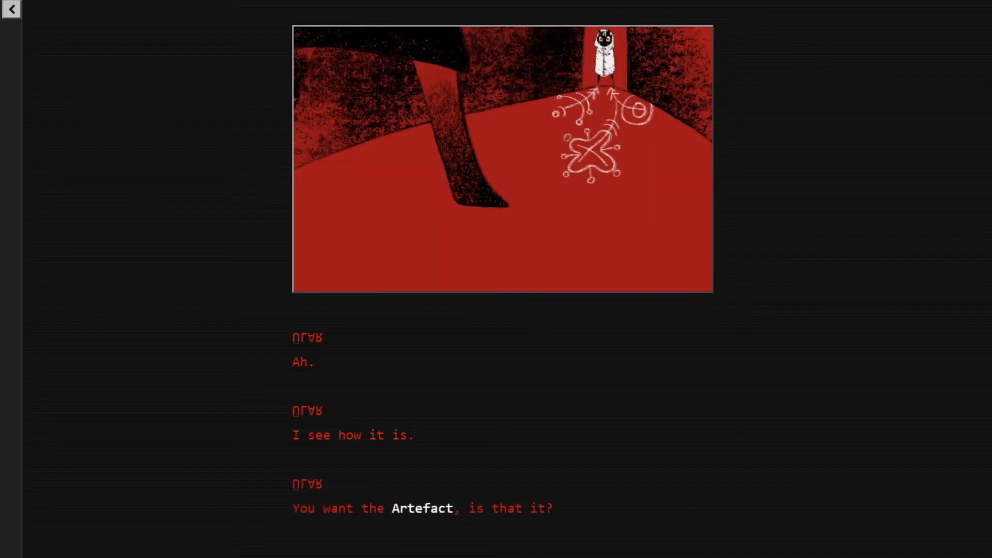
left_click(408, 515)
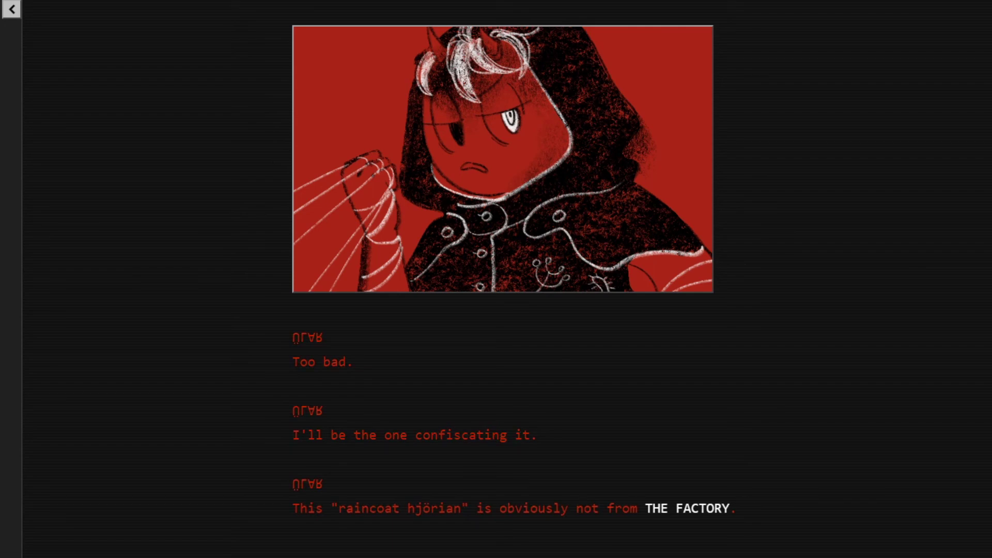
left_click(690, 510)
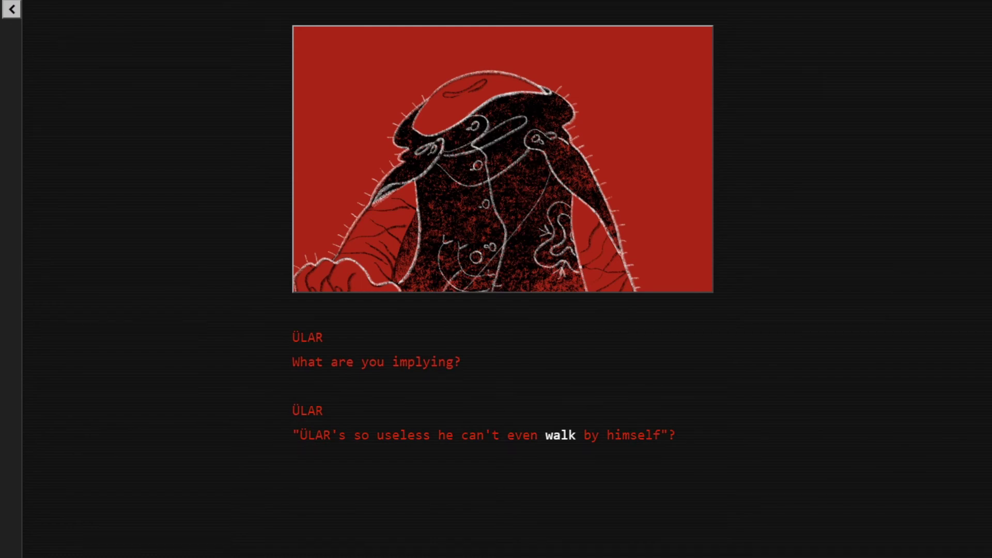
left_click(560, 435)
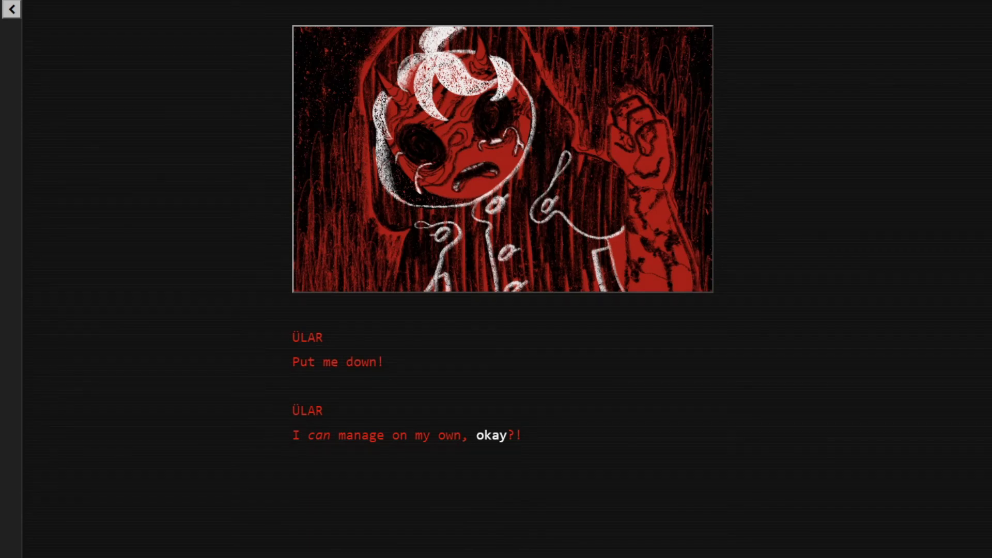
left_click(492, 436)
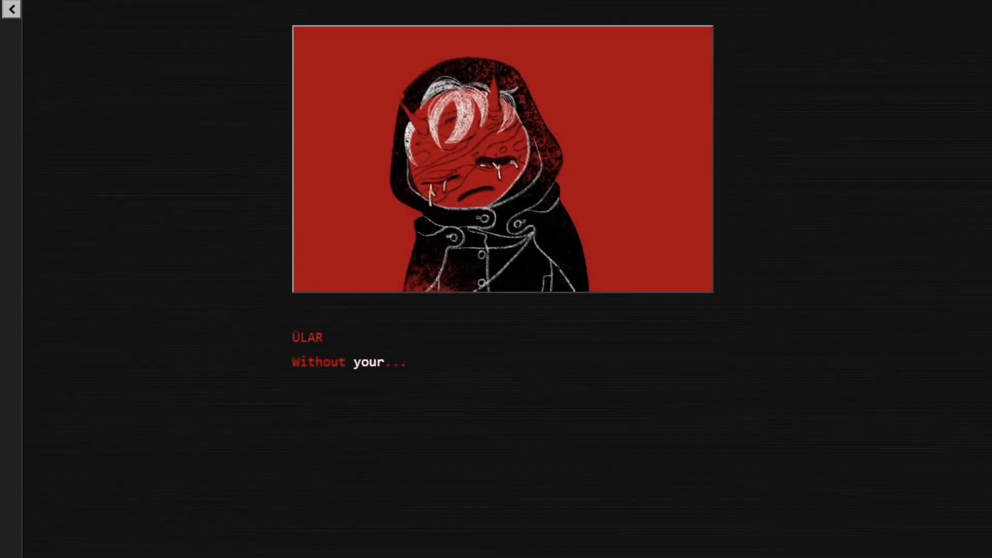
left_click(368, 375)
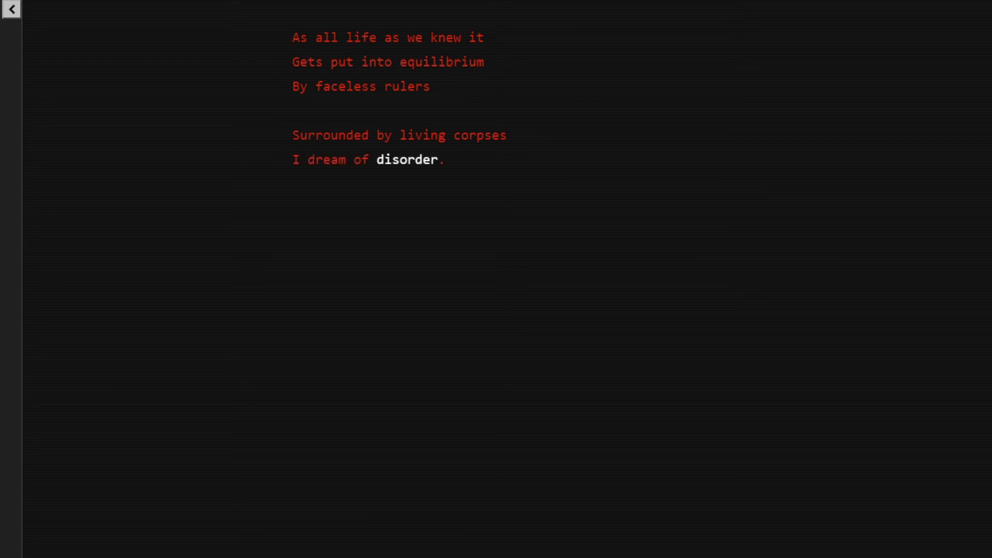
Leave the 'I dream of disorder.' poem through its 'disorder' link
left_click(409, 161)
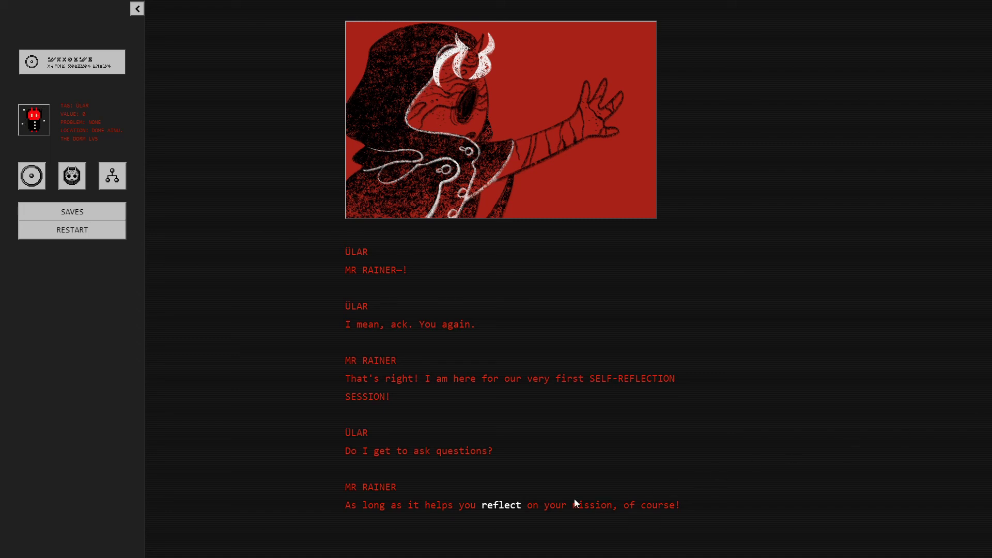
Advance past HEINO carrying ÜLAR back and his etherium-draining VIRTUE, then open the etherium info note
left_click(501, 504)
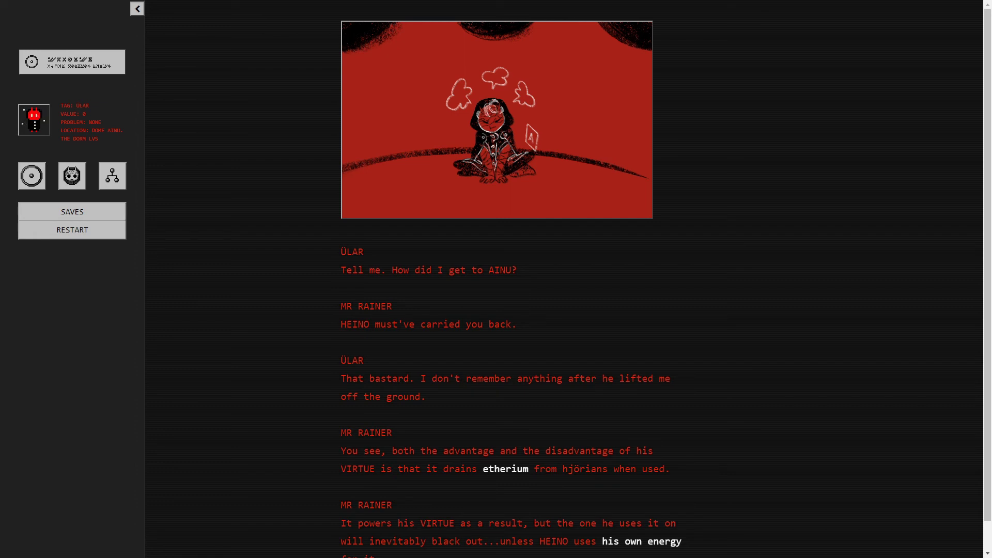
scroll(884, 392, "down", 1)
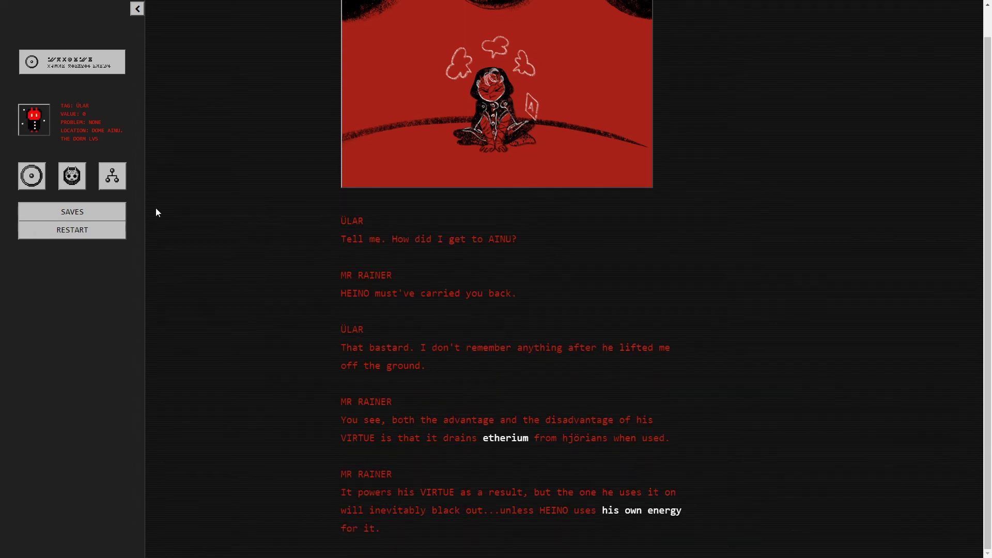
left_click(72, 177)
left_click(511, 447)
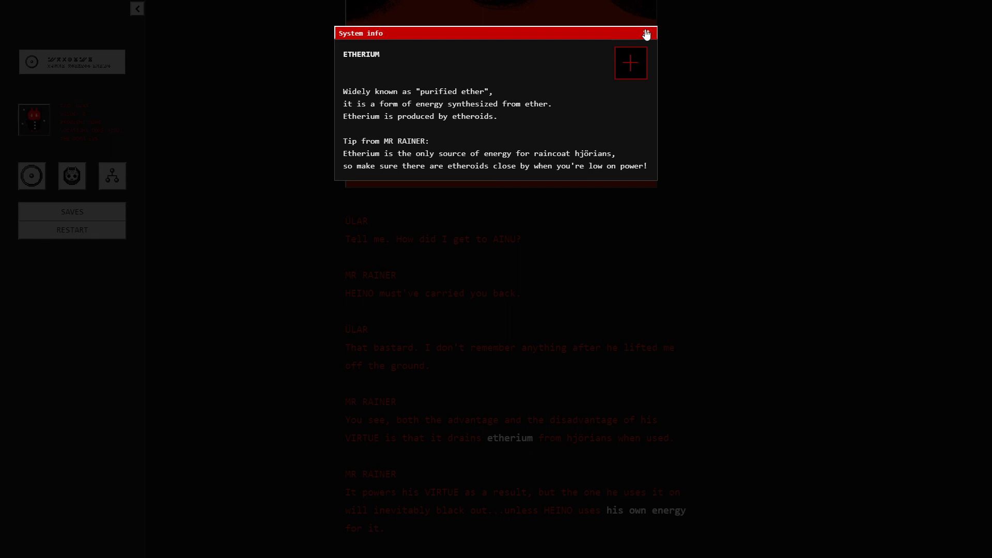
Close the etherium note and continue the talk about the Artefact and copying others
left_click(647, 35)
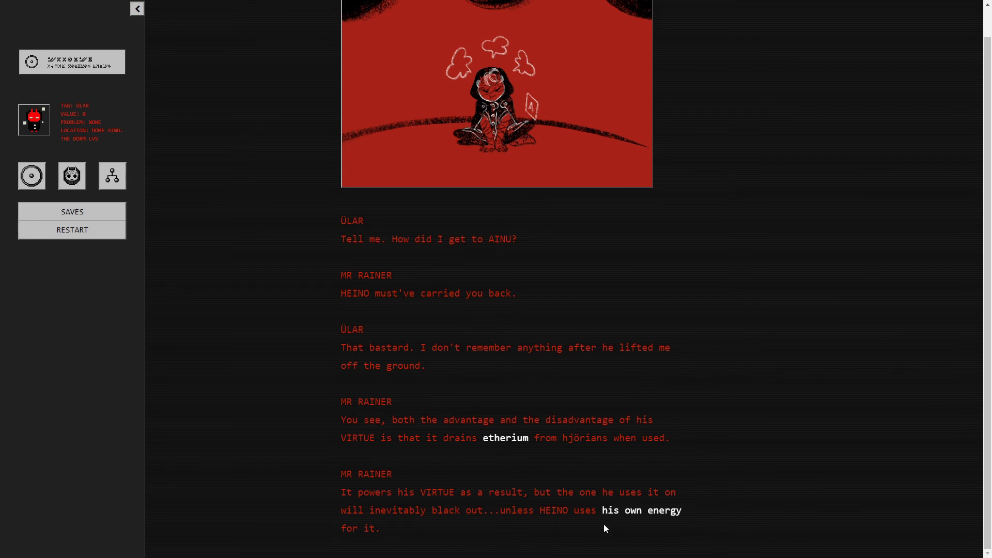
left_click(638, 517)
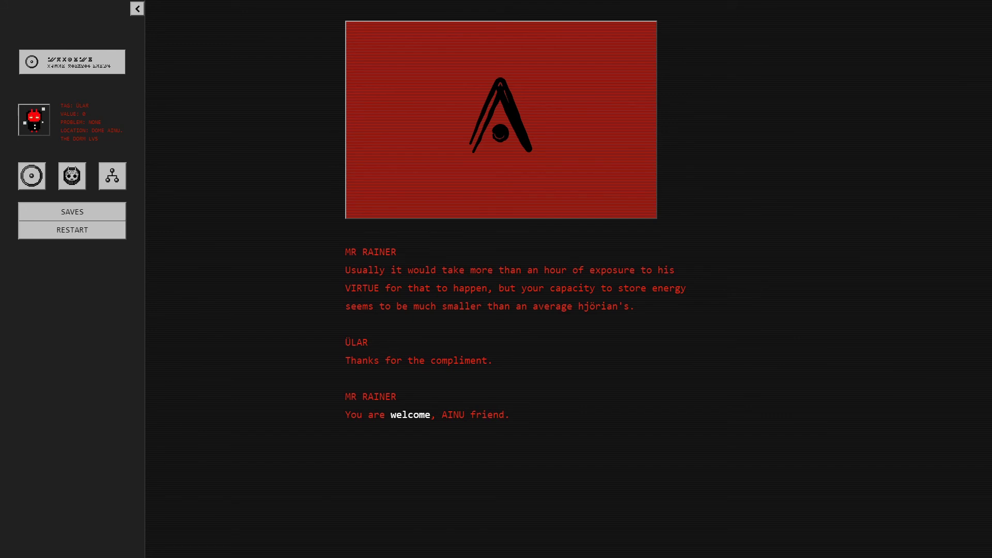
left_click(412, 417)
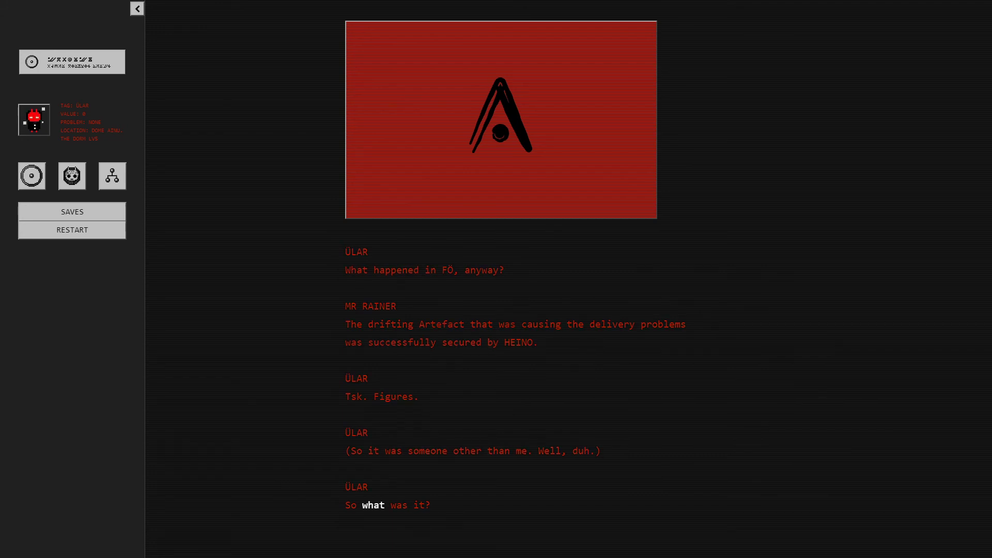
left_click(370, 511)
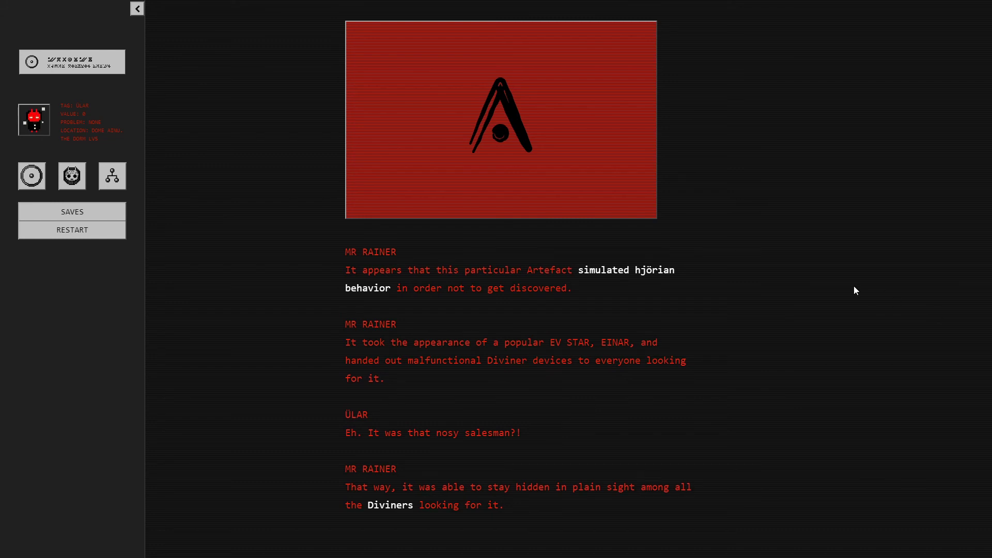
left_click(643, 277)
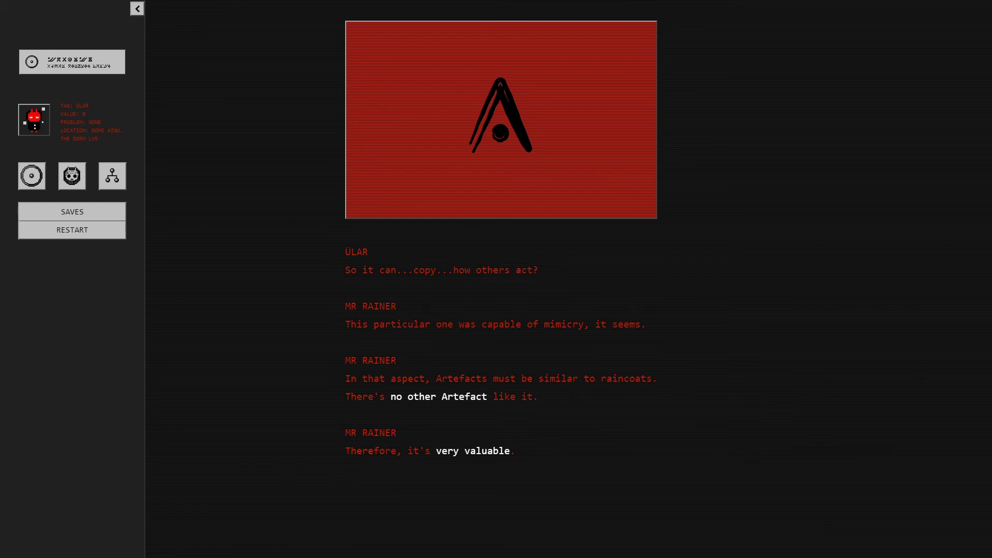
left_click(428, 400)
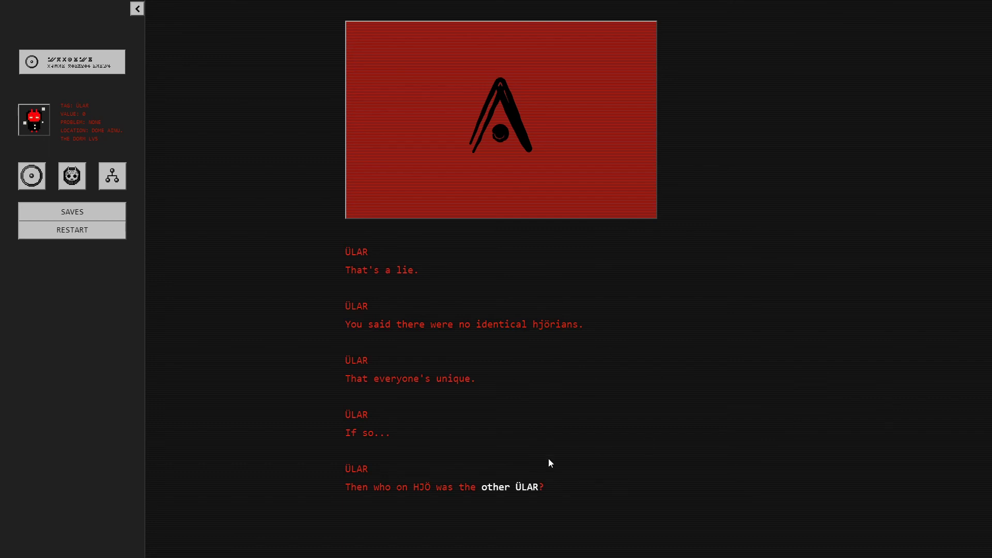
Advance through Mr Rainer's TAG CHANGE offer and Ülar's refusal to his closing question
left_click(510, 486)
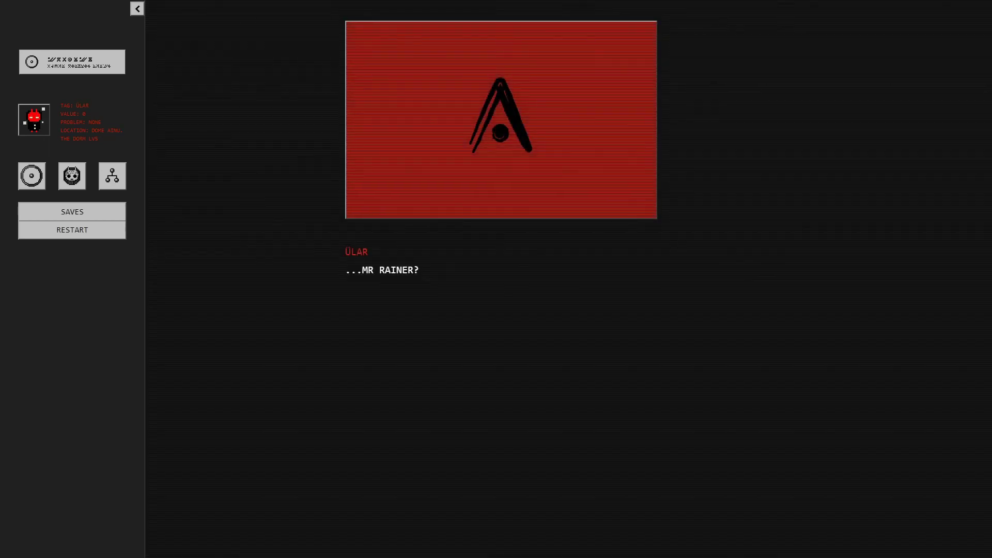
left_click(381, 271)
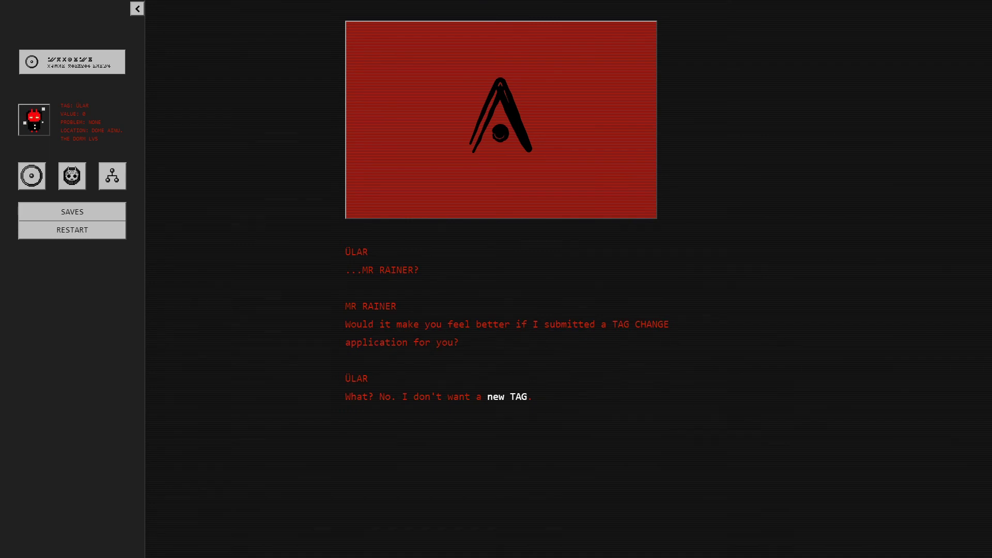
left_click(500, 397)
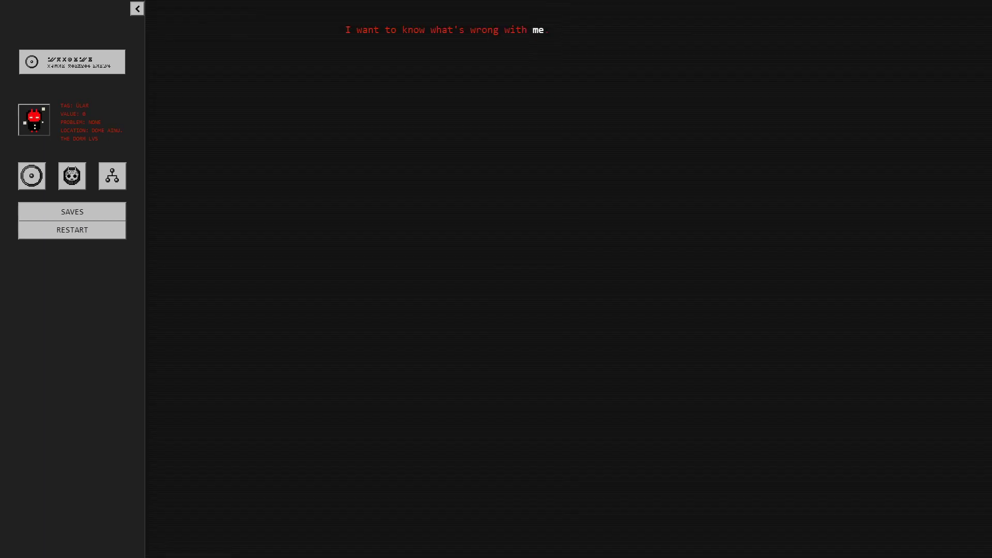
left_click(538, 32)
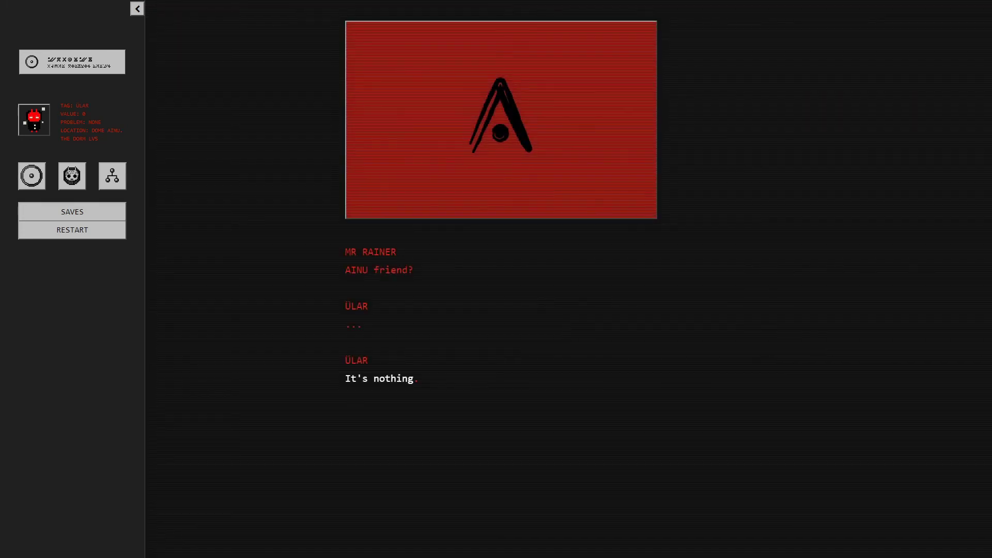
left_click(361, 388)
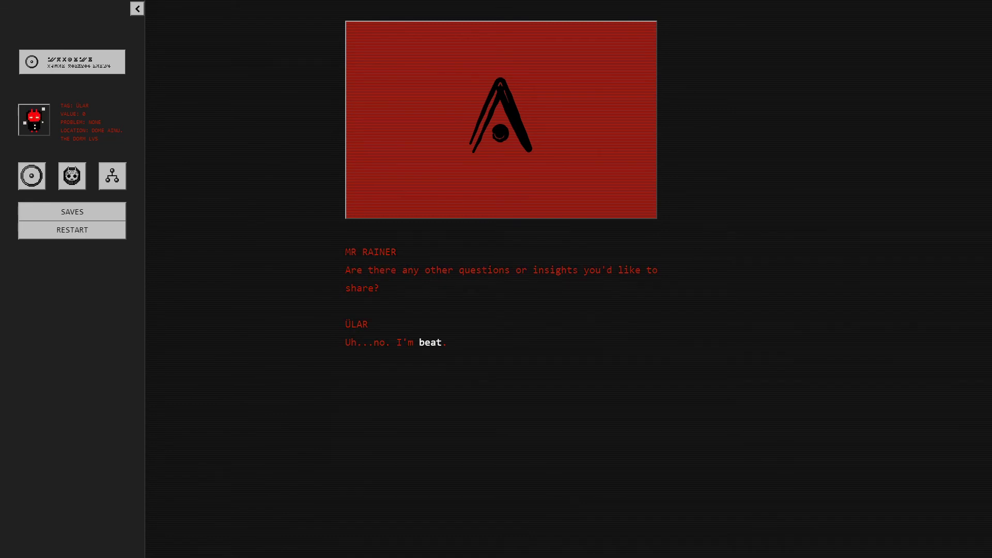
Advance past Ülar being alone, the doubled SELF-REFLECTION SESSIONS news and her feeling worn out
left_click(437, 346)
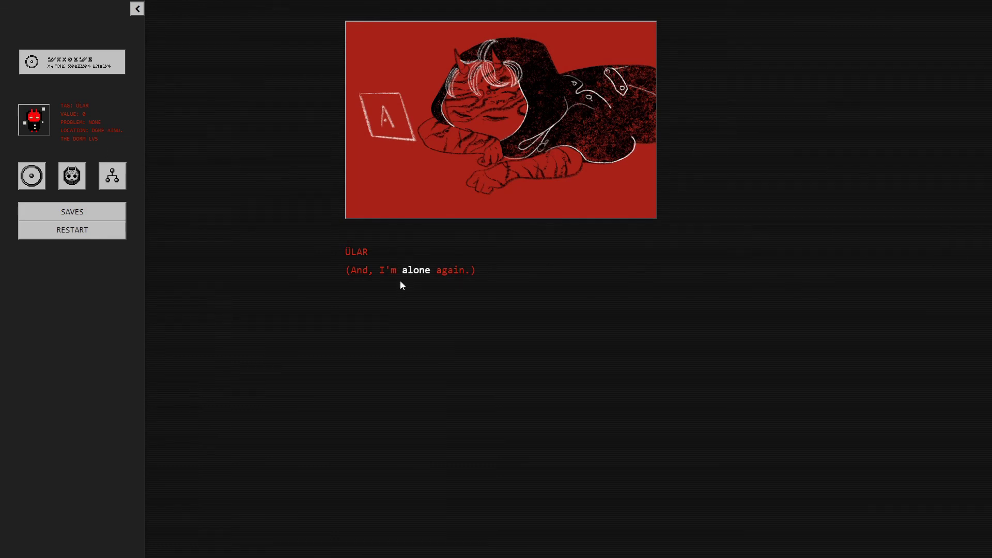
left_click(411, 271)
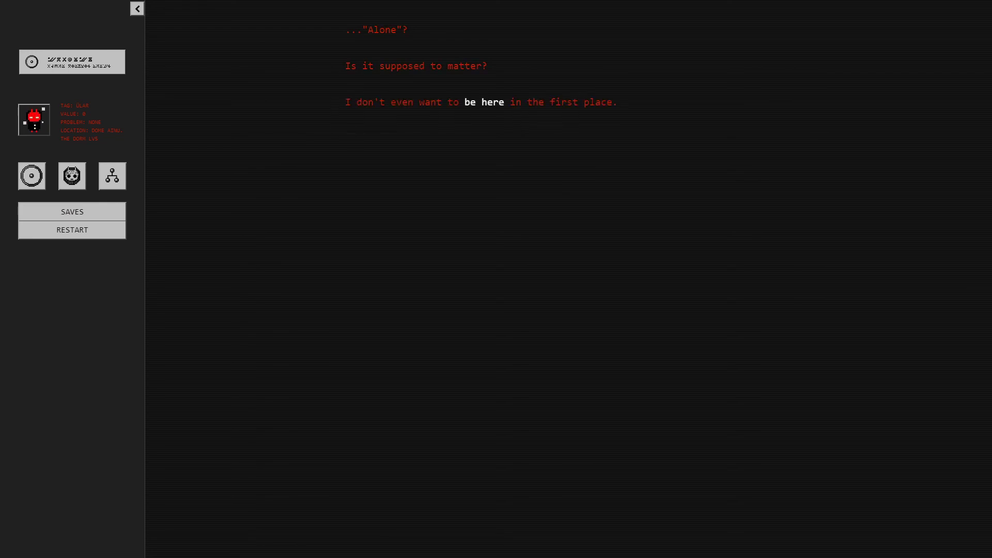
left_click(488, 104)
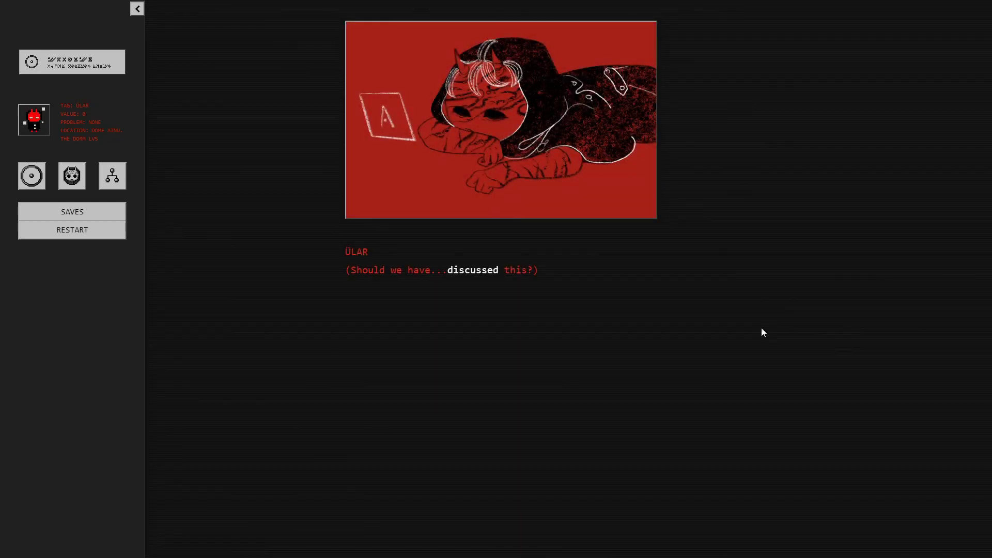
left_click(465, 270)
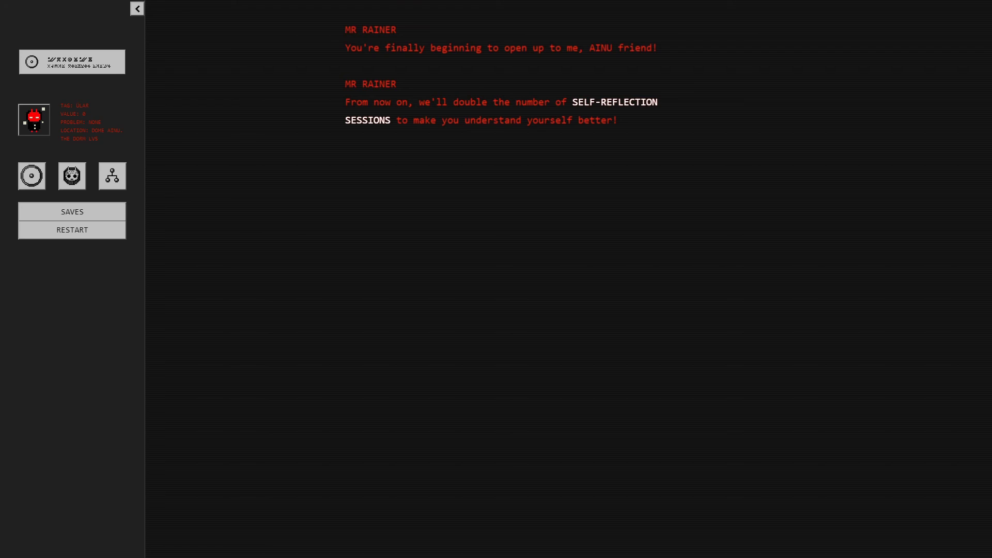
left_click(629, 102)
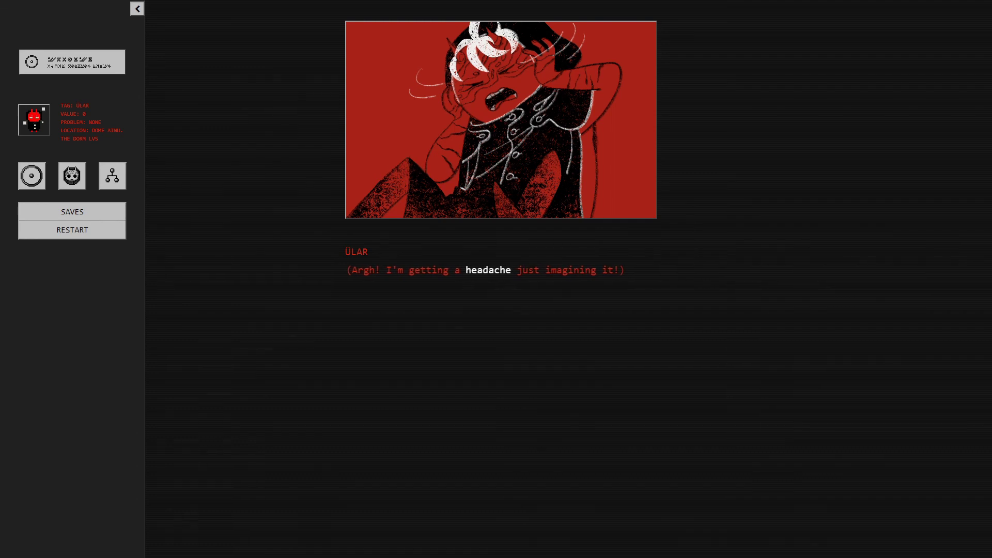
left_click(478, 274)
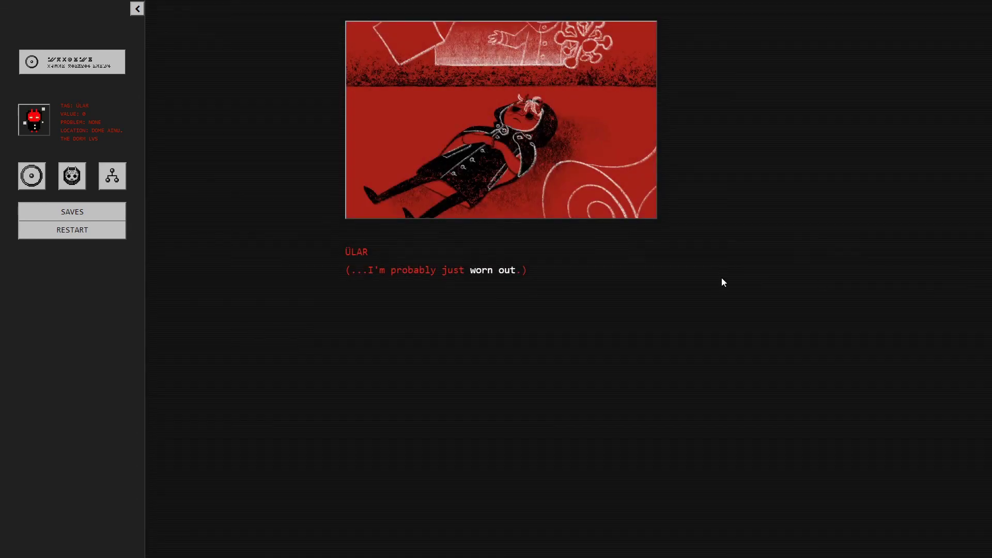
left_click(498, 273)
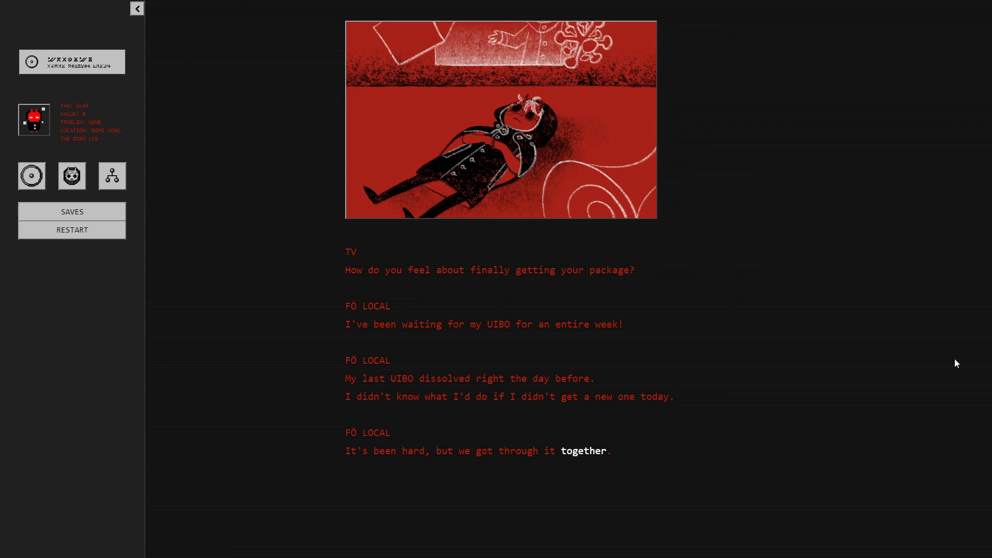
Follow Ülar's doubts about the Artefact and HEINO to 'How long will it continue like this?'
left_click(580, 453)
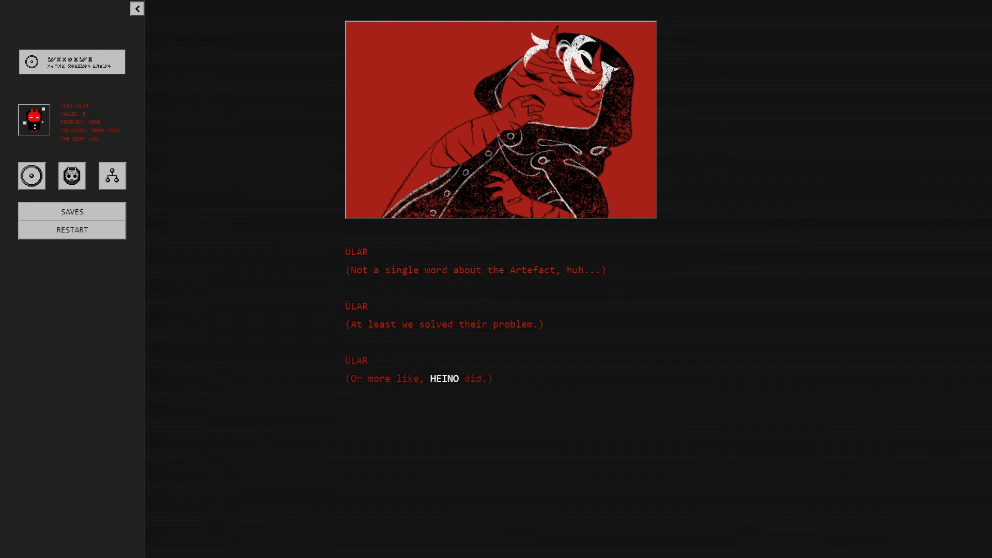
left_click(448, 379)
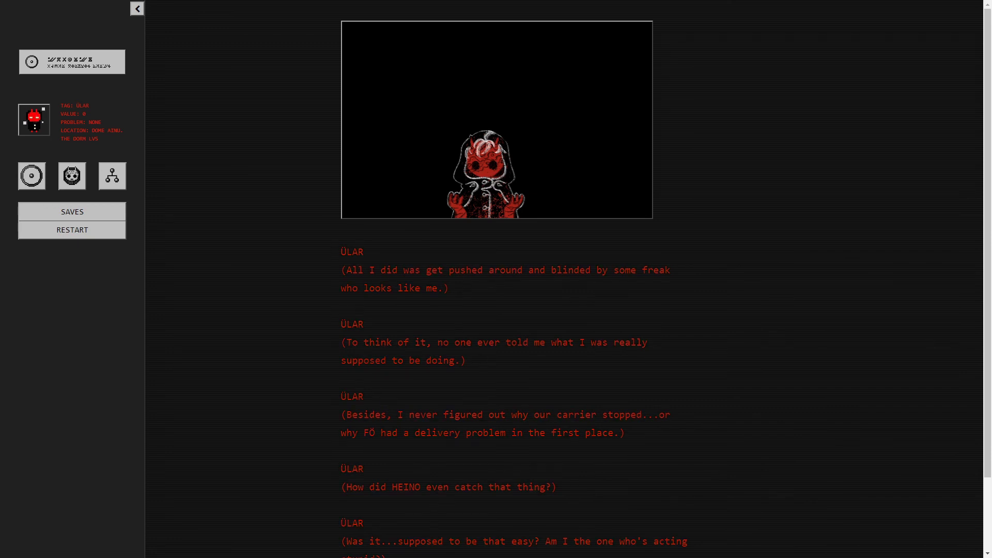
scroll(904, 379, "down", 2)
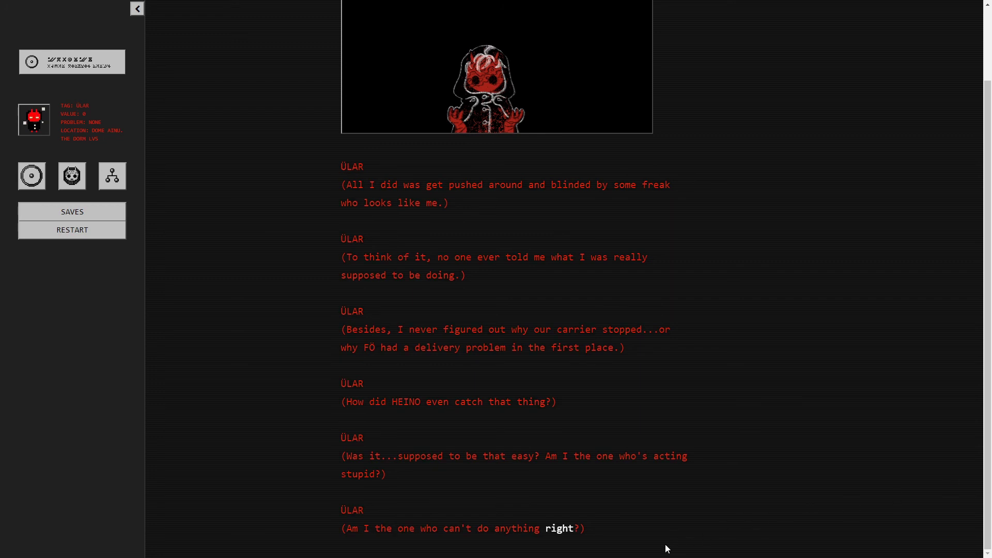
left_click(566, 530)
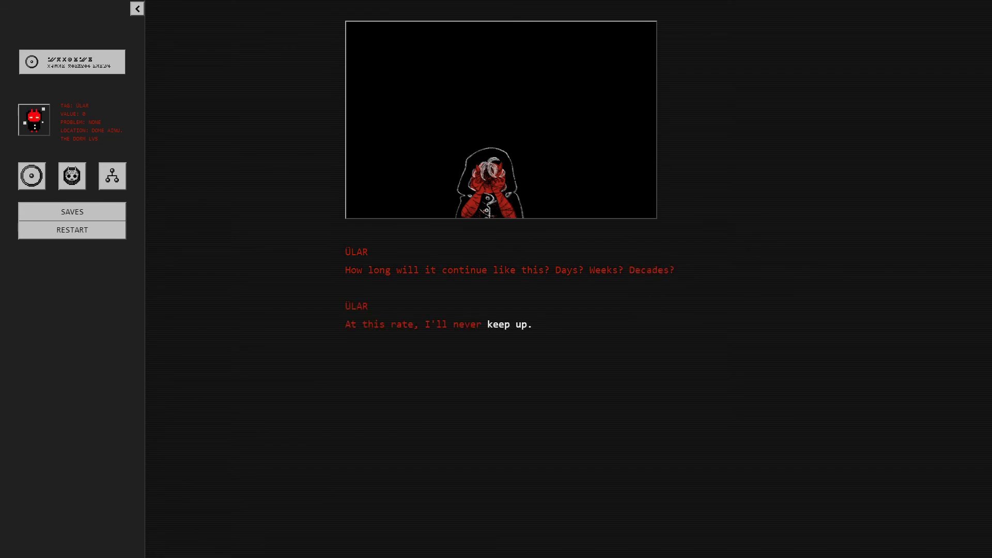
Continue past Ülar's line 'At this rate, I'll never keep up.'
left_click(507, 326)
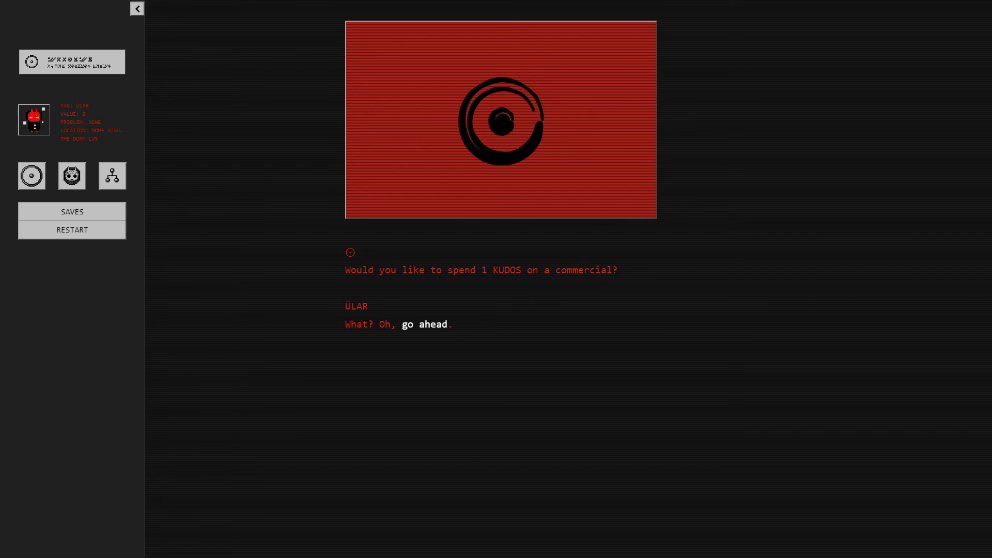
Accept the 1 KUDOS commercial and play Tõnis's metaslime tutorial through his plea for help
left_click(428, 324)
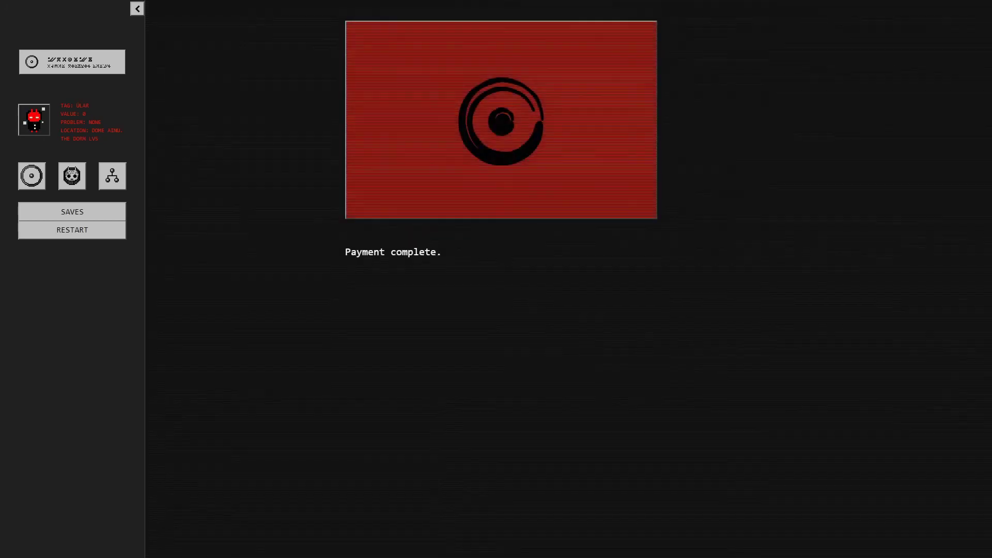
left_click(426, 259)
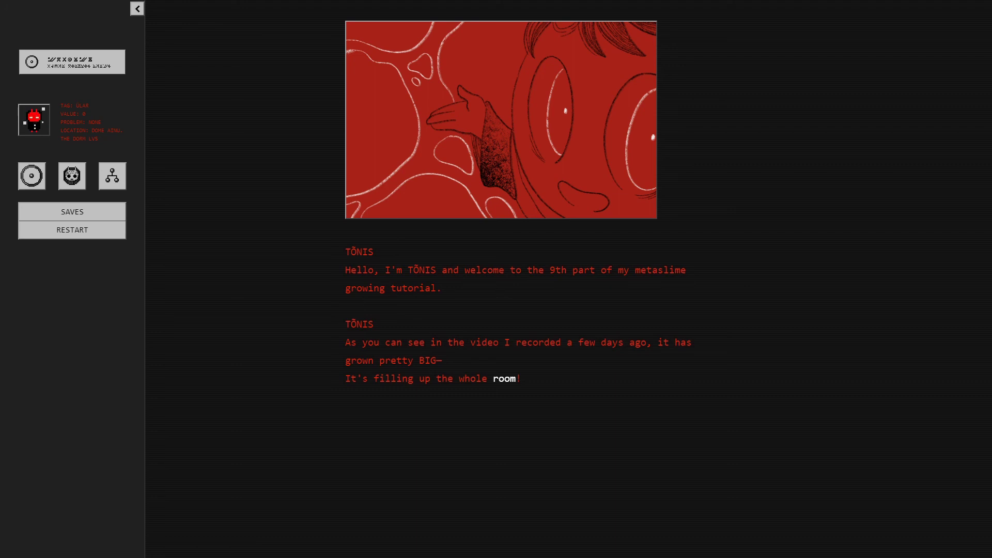
left_click(524, 374)
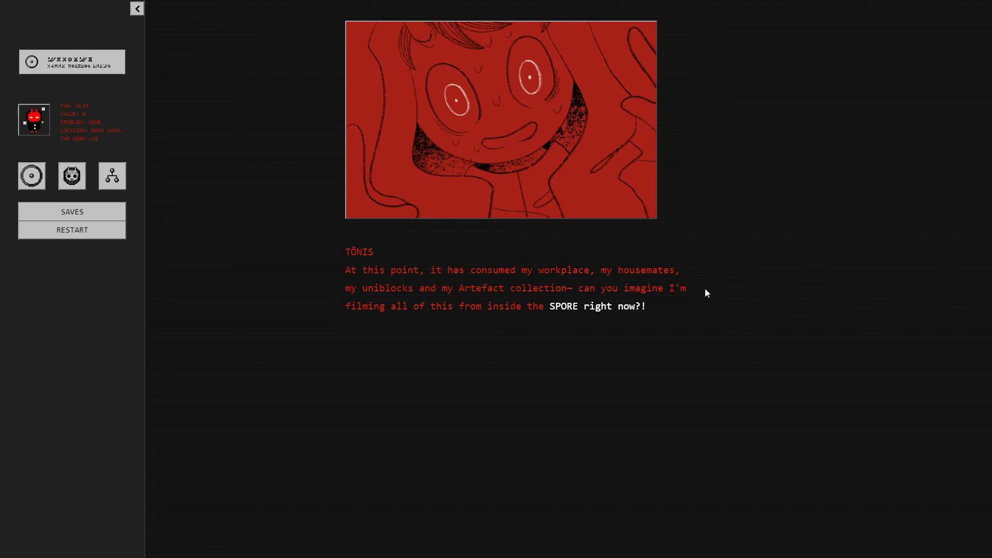
left_click(592, 308)
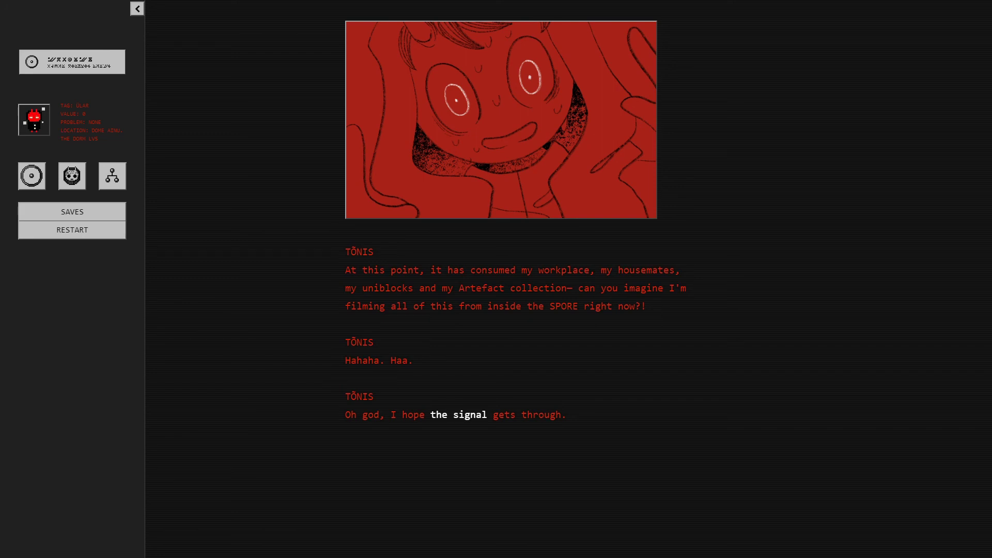
left_click(464, 417)
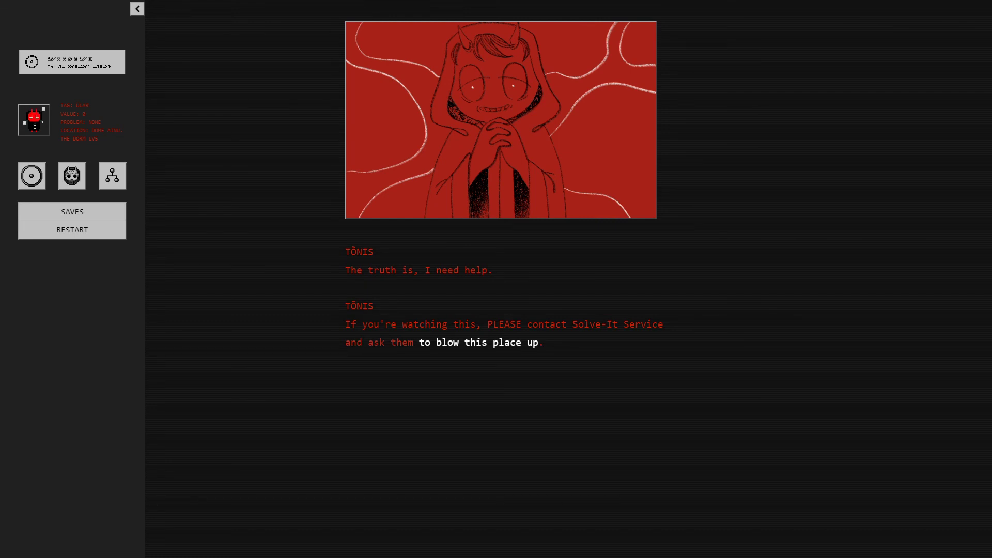
left_click(520, 348)
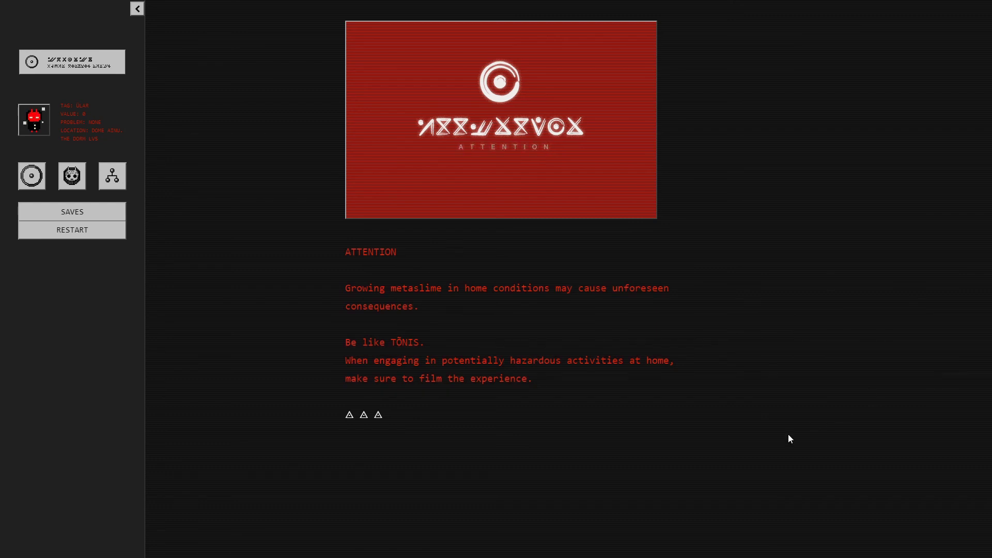
Dismiss the ATTENTION warning to reach the demo's developer thank-you ending
left_click(365, 418)
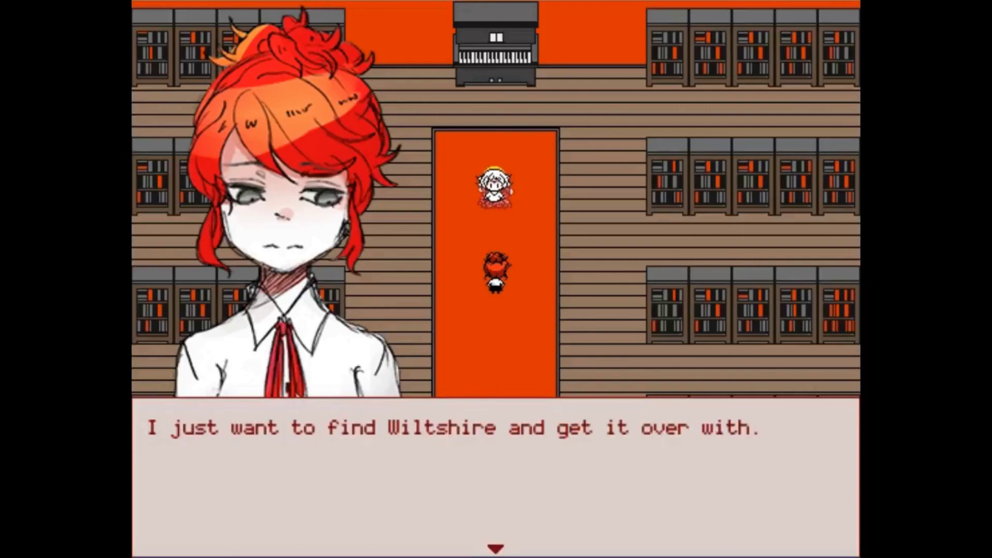
Advance the library dialogue as the Oracle removes Ülar's hairband and says 'It's okay.'
key("Return")
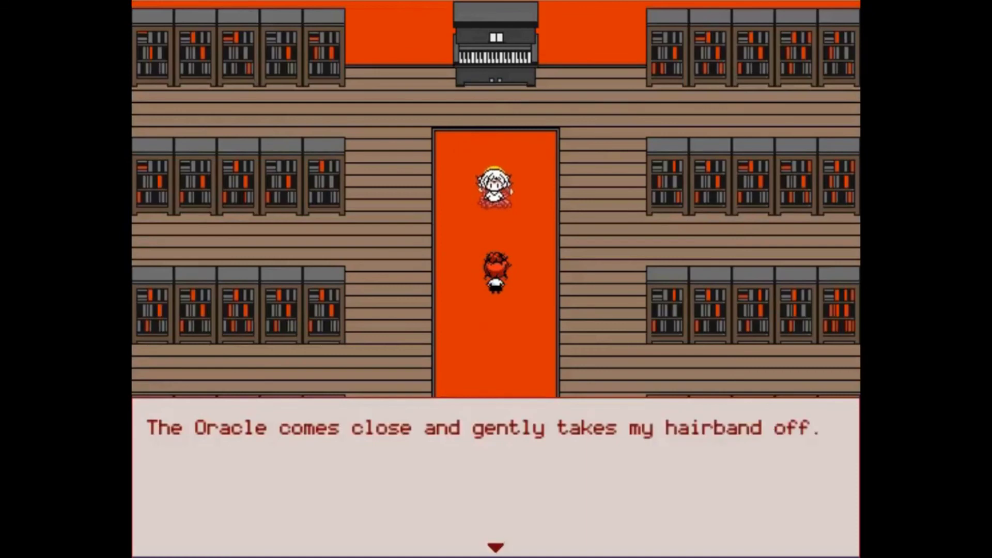
key("Return")
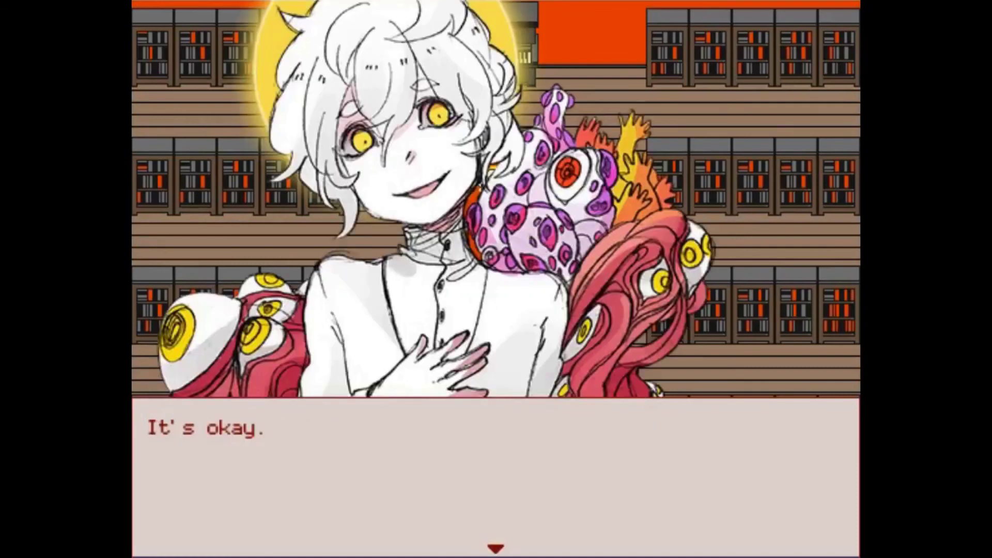